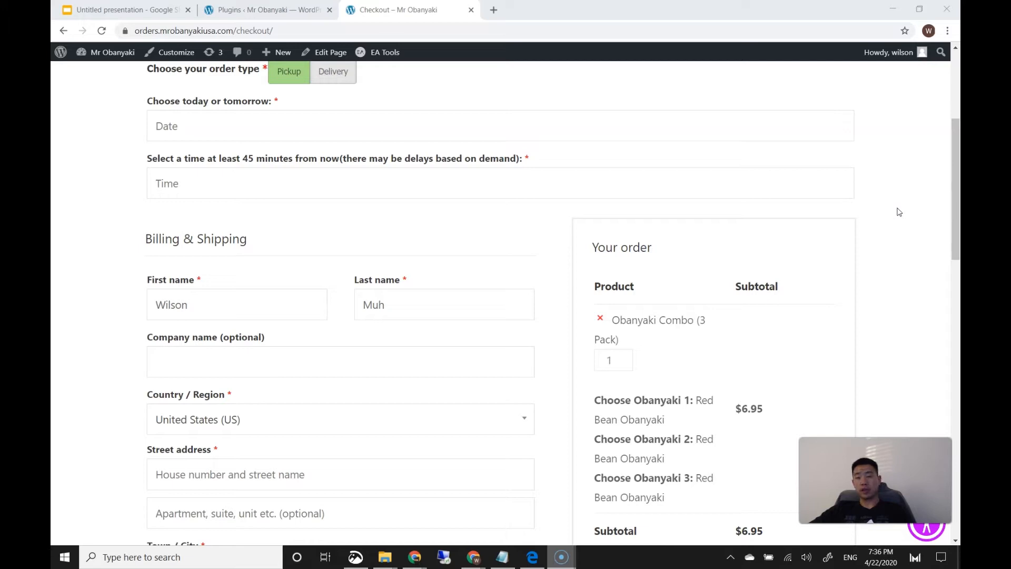
Bring the browser window into focus and scroll through the open page
{"action": "left_click", "coordinate": [898, 209]}
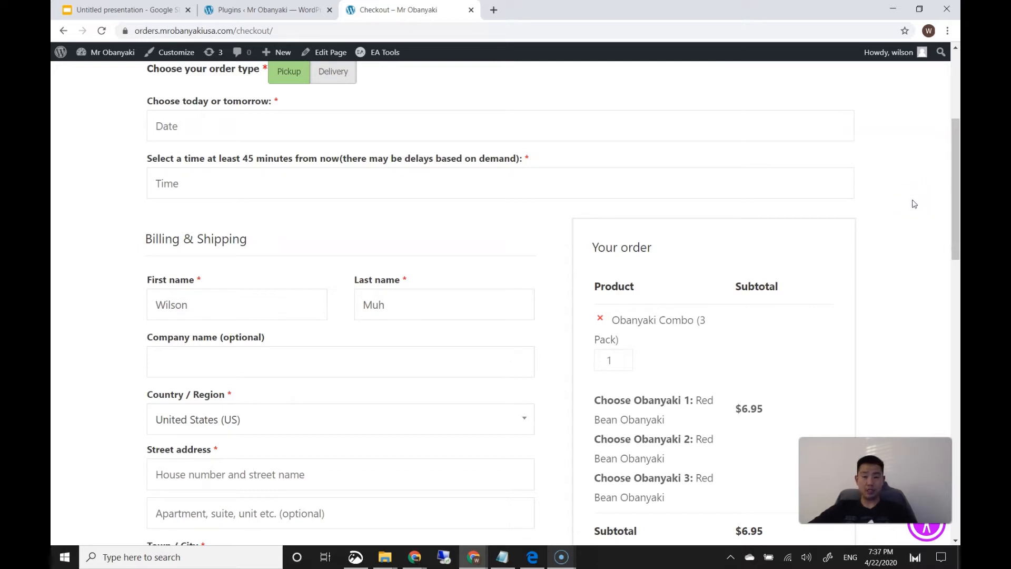
{"action": "left_click_drag", "start_coordinate": [953, 174], "coordinate": [939, 212]}
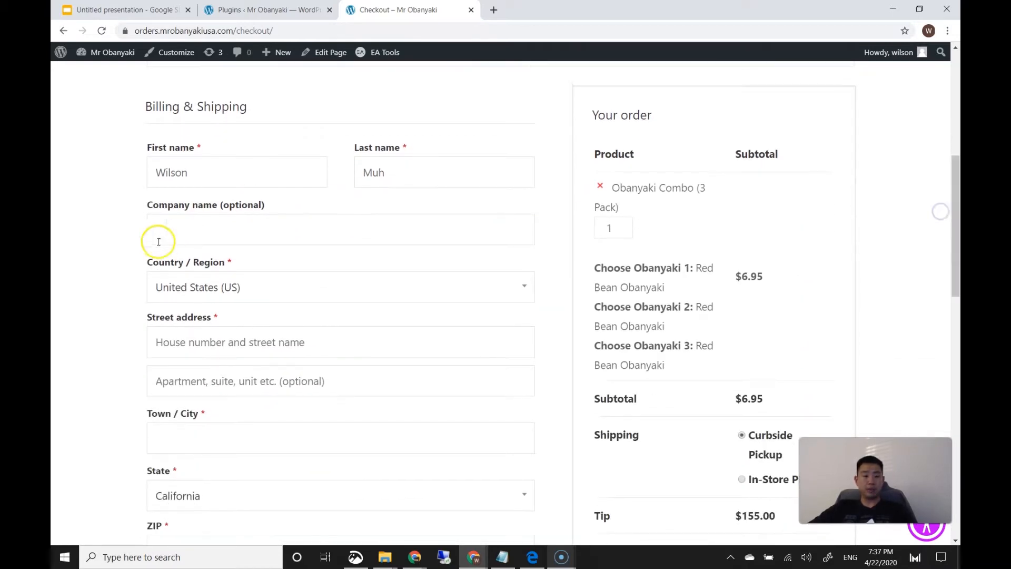
{"action": "scroll", "coordinate": [135, 254], "scroll_direction": "down", "scroll_amount": 2}
{"action": "left_click_drag", "start_coordinate": [955, 209], "coordinate": [957, 190]}
{"action": "left_click", "coordinate": [134, 227]}
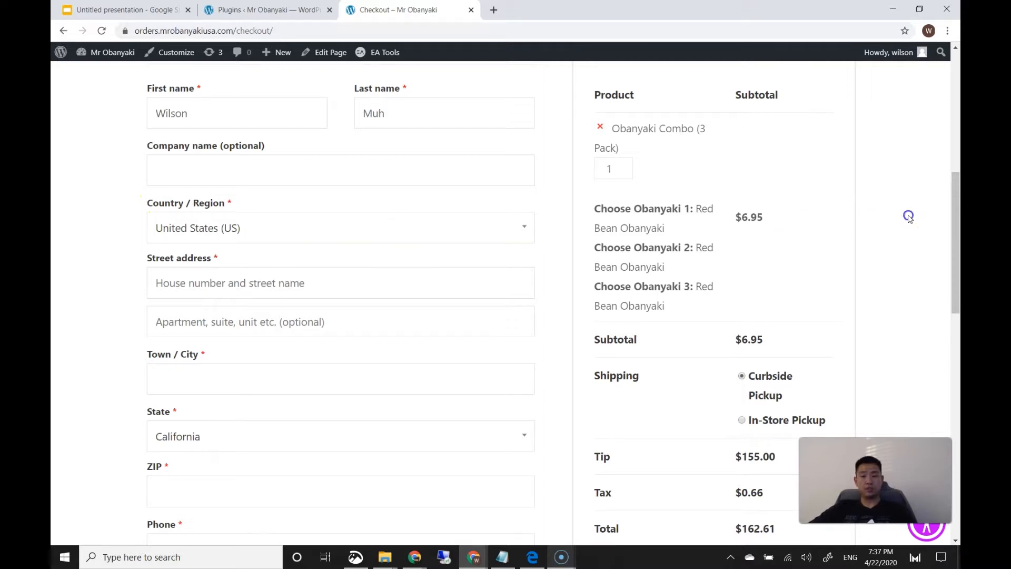
{"action": "left_click_drag", "start_coordinate": [952, 213], "coordinate": [942, 120]}
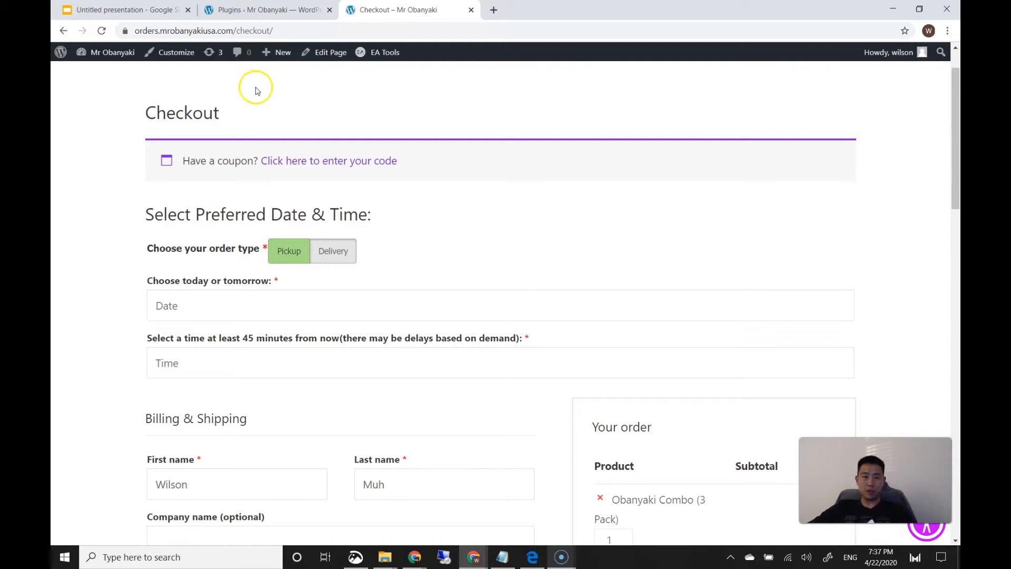
Activate Checkout Field Editor and Manager for WooCommerce in Installed Plugins, then filter to Recently Active
{"action": "left_click", "coordinate": [62, 59]}
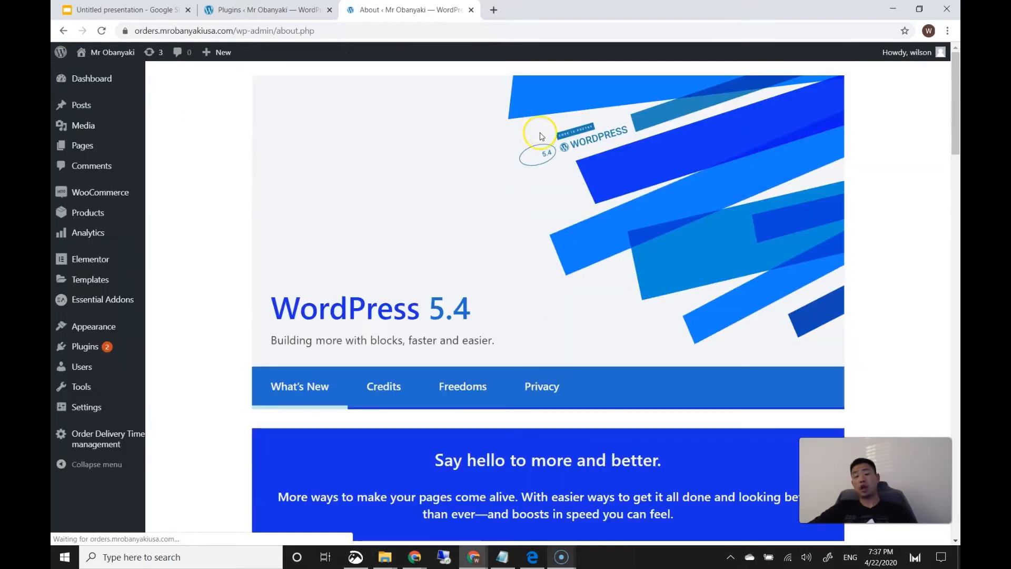
{"action": "mouse_move", "coordinate": [135, 346]}
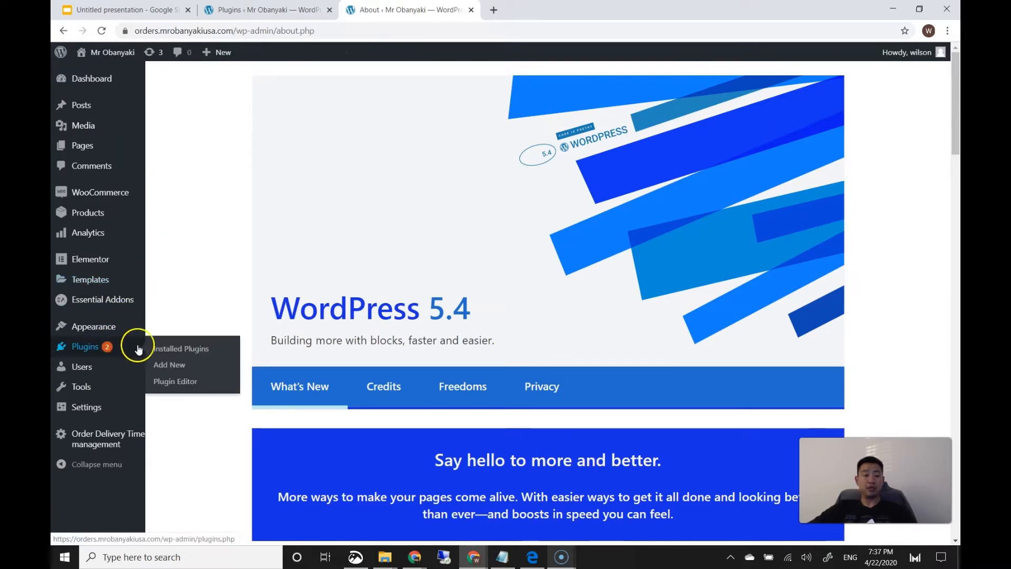
{"action": "left_click", "coordinate": [176, 349]}
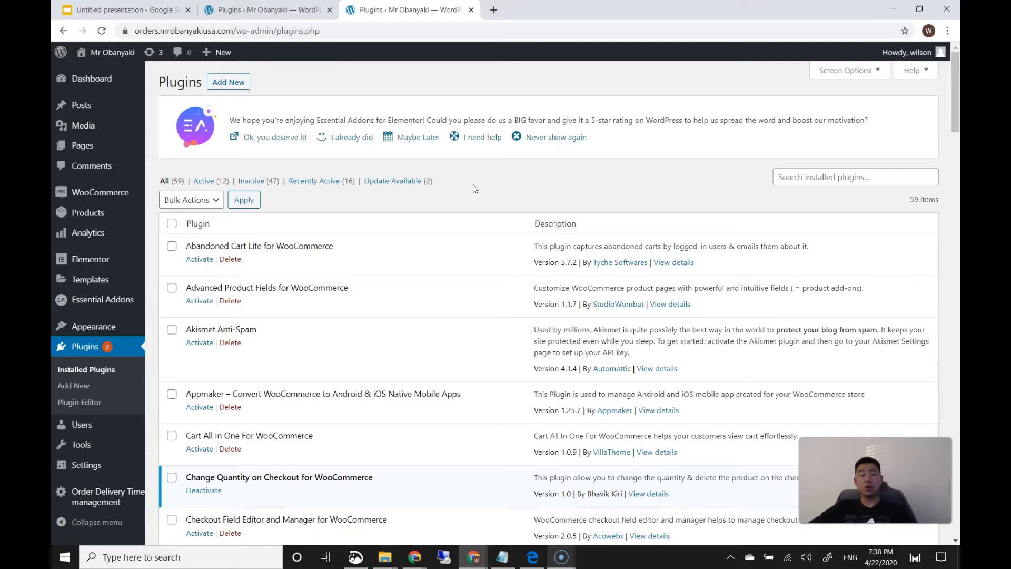
{"action": "left_click", "coordinate": [472, 189]}
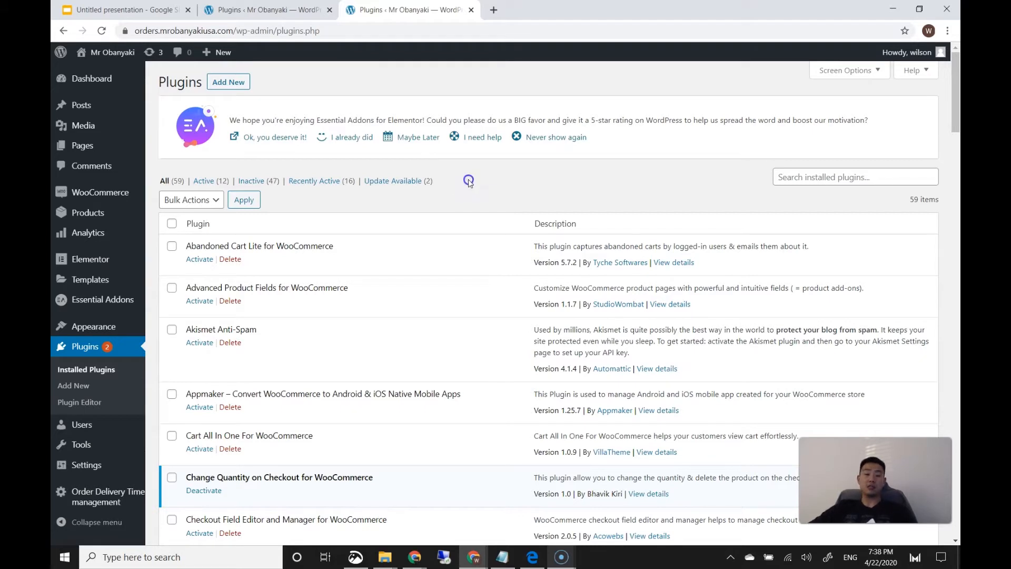
{"action": "scroll", "coordinate": [468, 200], "scroll_direction": "down", "scroll_amount": 1}
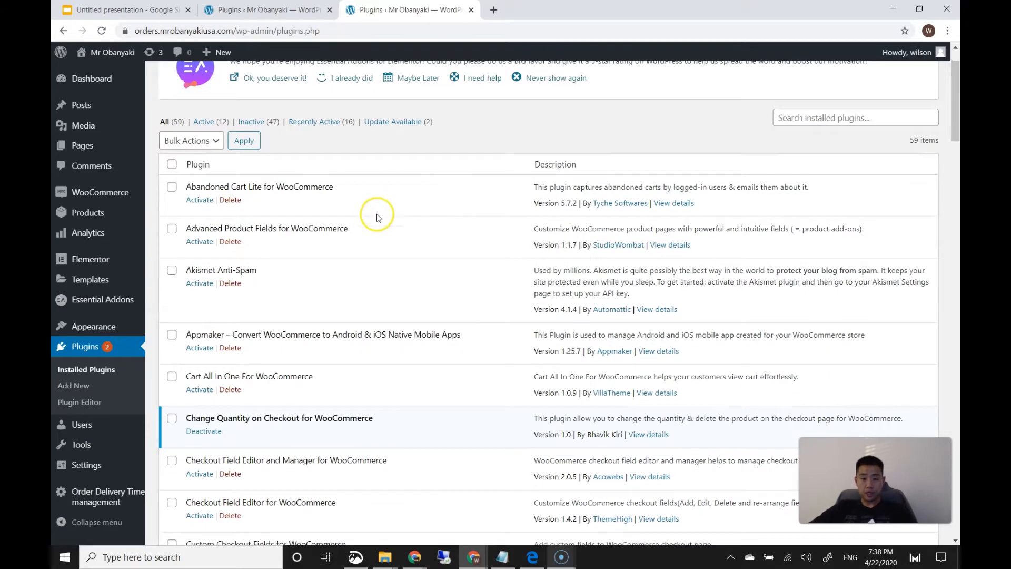
{"action": "scroll", "coordinate": [310, 247], "scroll_direction": "down", "scroll_amount": 4}
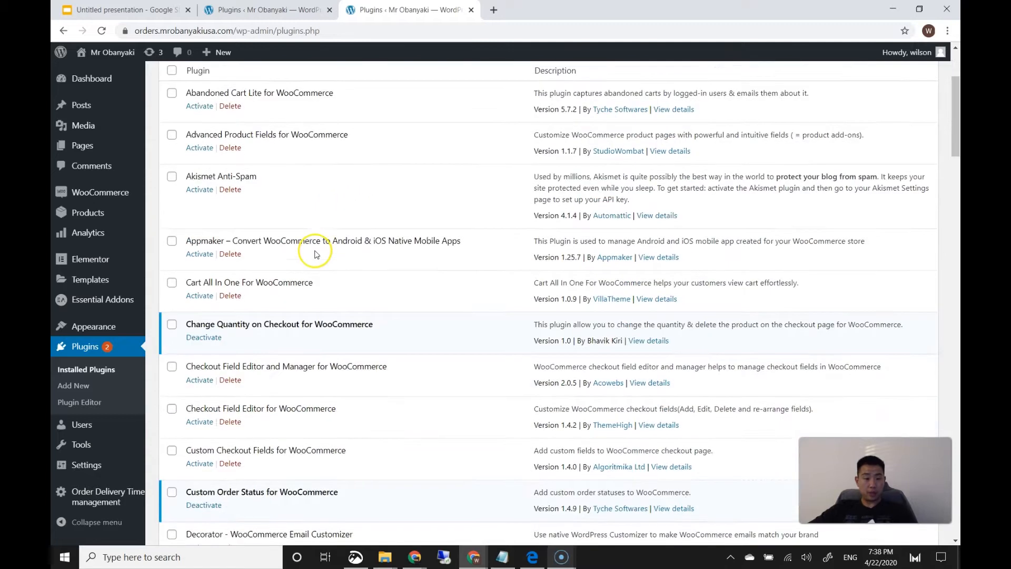
{"action": "scroll", "coordinate": [314, 256], "scroll_direction": "down", "scroll_amount": 1}
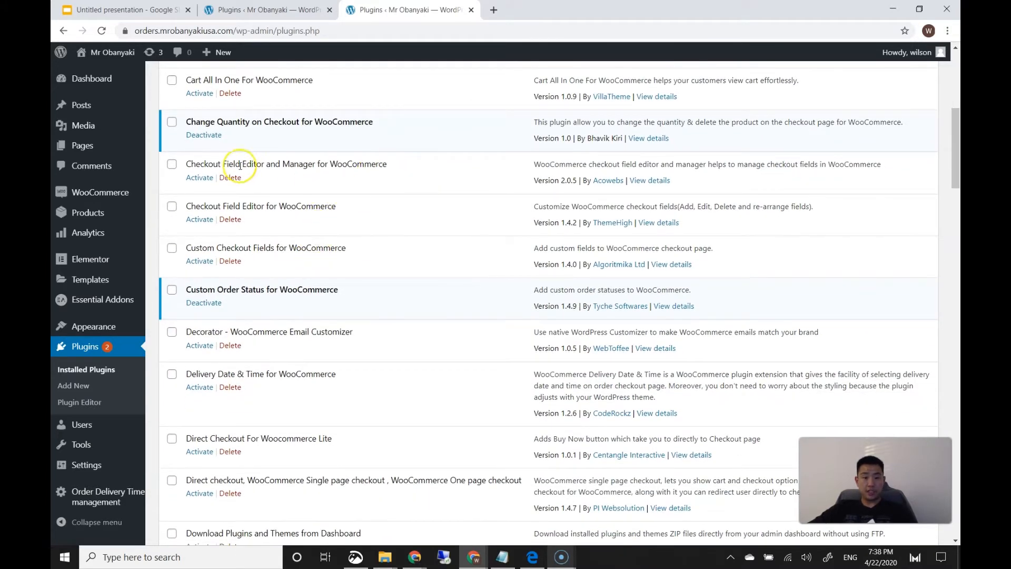
{"action": "left_click", "coordinate": [210, 180]}
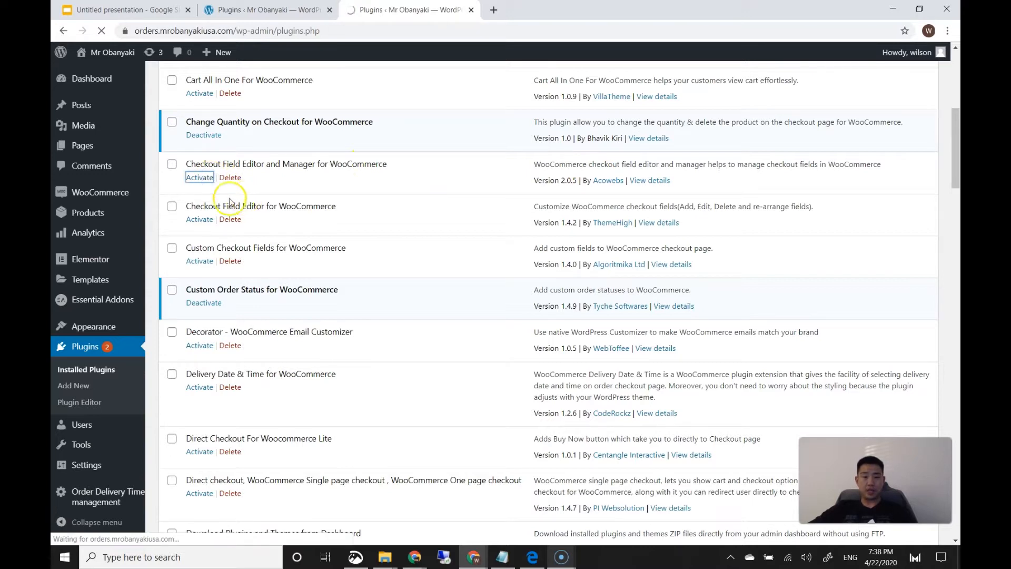
{"action": "left_click", "coordinate": [346, 220]}
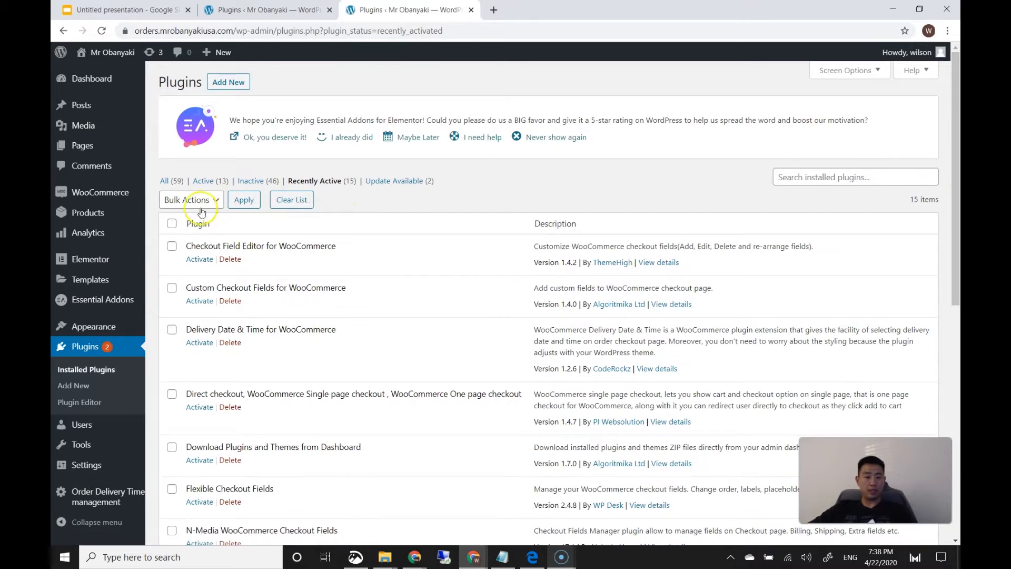
In the checkout fields editor, disable the billing Country / Region field and make it optional
{"action": "mouse_move", "coordinate": [119, 198]}
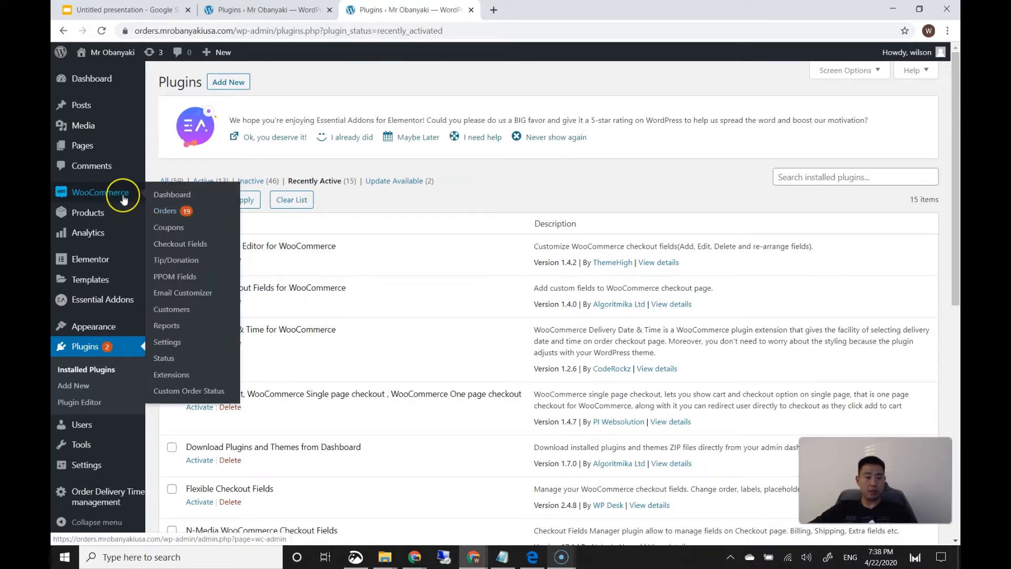
{"action": "left_click", "coordinate": [179, 243]}
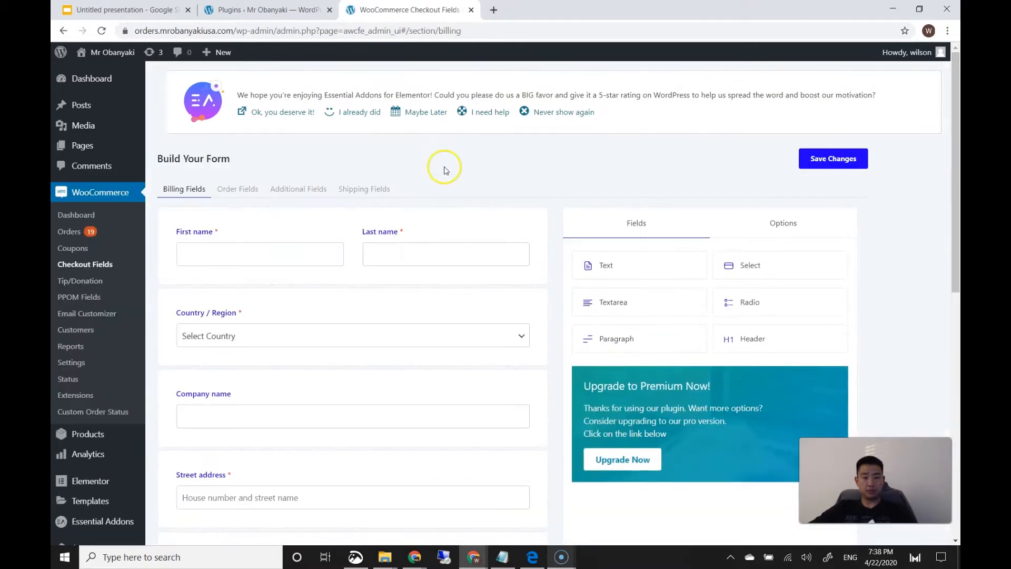
{"action": "scroll", "coordinate": [421, 244], "scroll_direction": "down", "scroll_amount": 2}
{"action": "scroll", "coordinate": [416, 248], "scroll_direction": "down", "scroll_amount": 5}
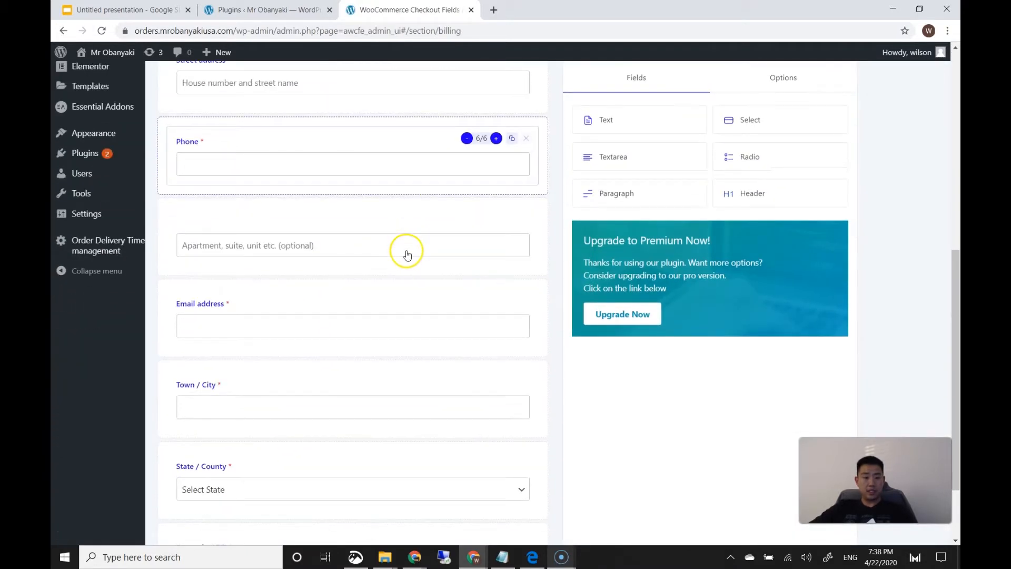
{"action": "scroll", "coordinate": [406, 249], "scroll_direction": "up", "scroll_amount": 5}
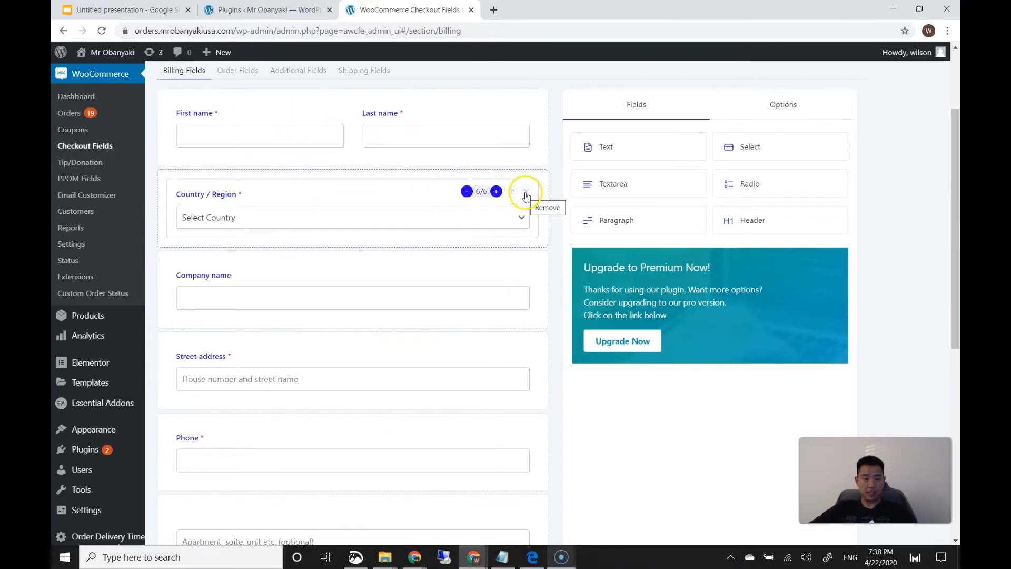
{"action": "left_click", "coordinate": [527, 194]}
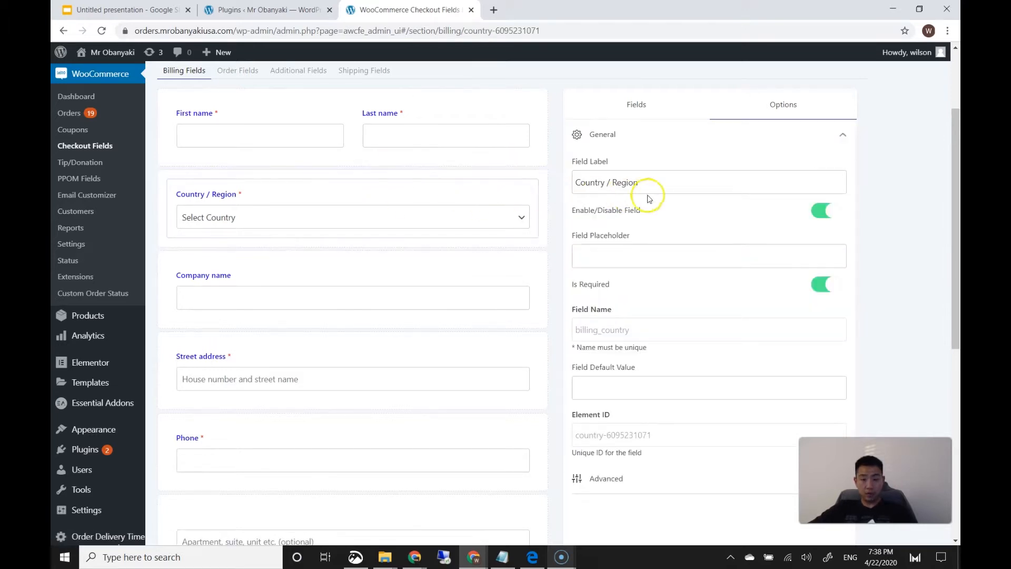
{"action": "left_click", "coordinate": [828, 212]}
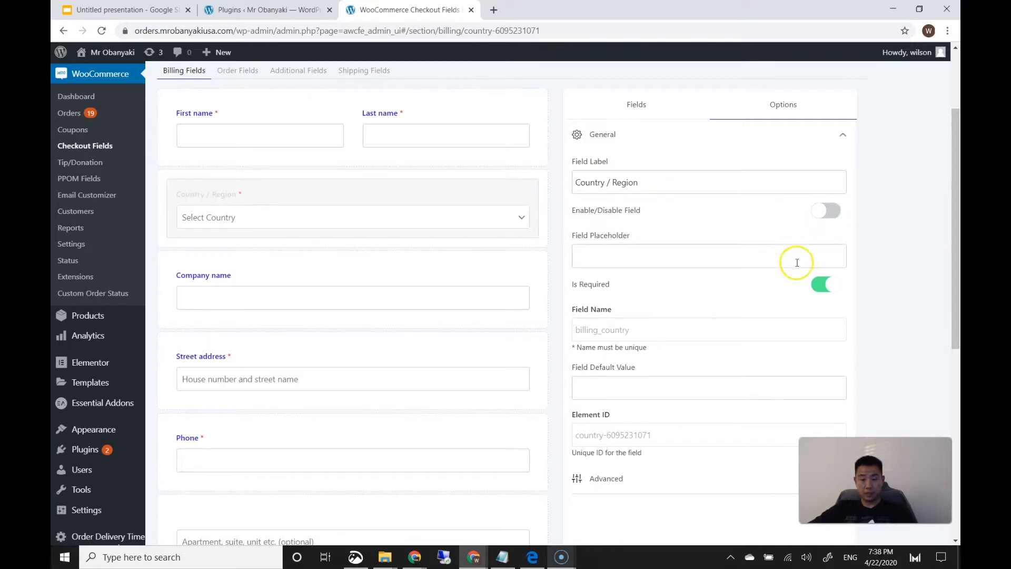
{"action": "left_click", "coordinate": [824, 285]}
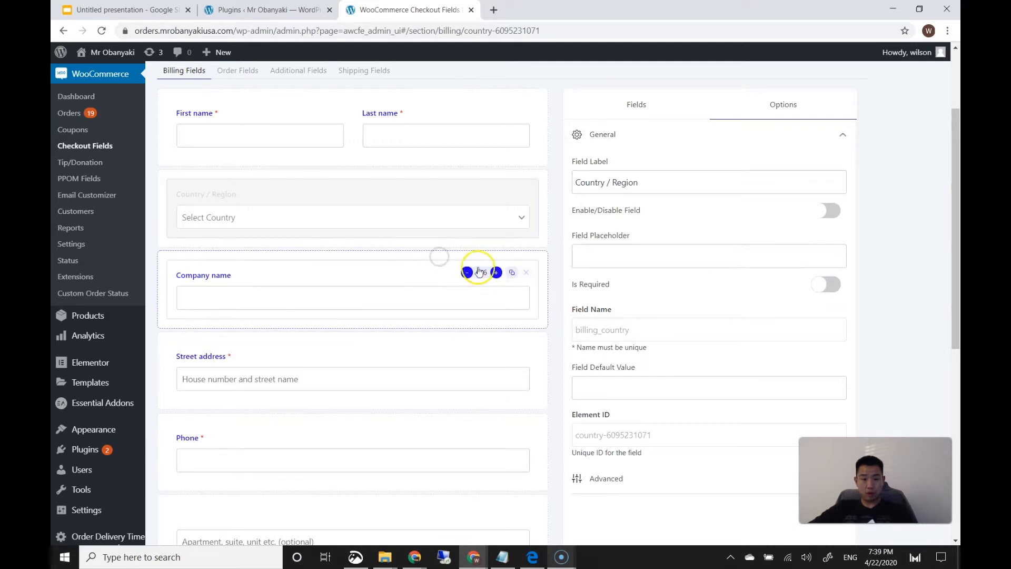
Disable the Company name, Street address (made optional) and apartment / suite line fields
{"action": "left_click", "coordinate": [526, 272]}
{"action": "left_click", "coordinate": [827, 210]}
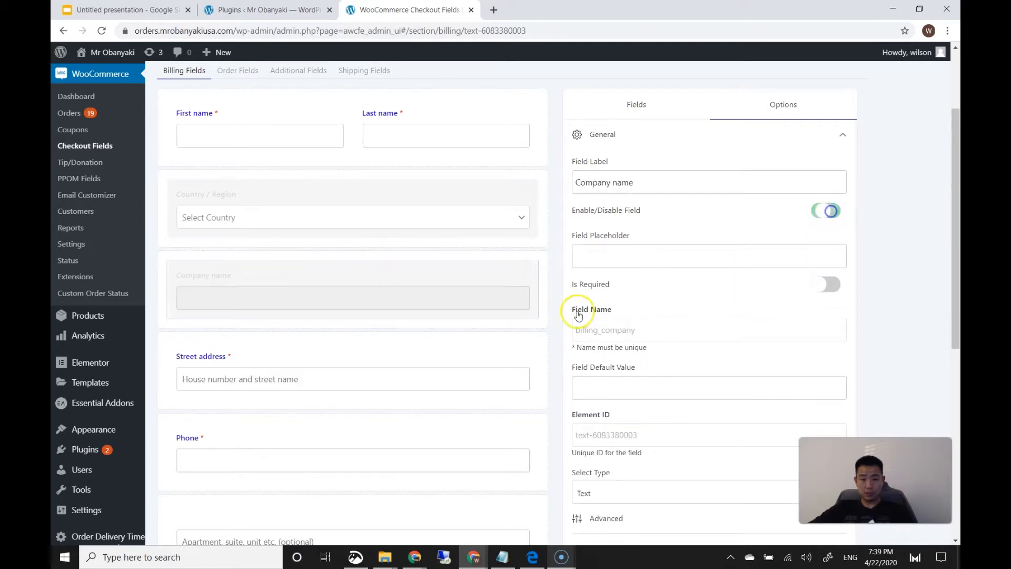
{"action": "left_click", "coordinate": [535, 354]}
{"action": "left_click", "coordinate": [815, 213]}
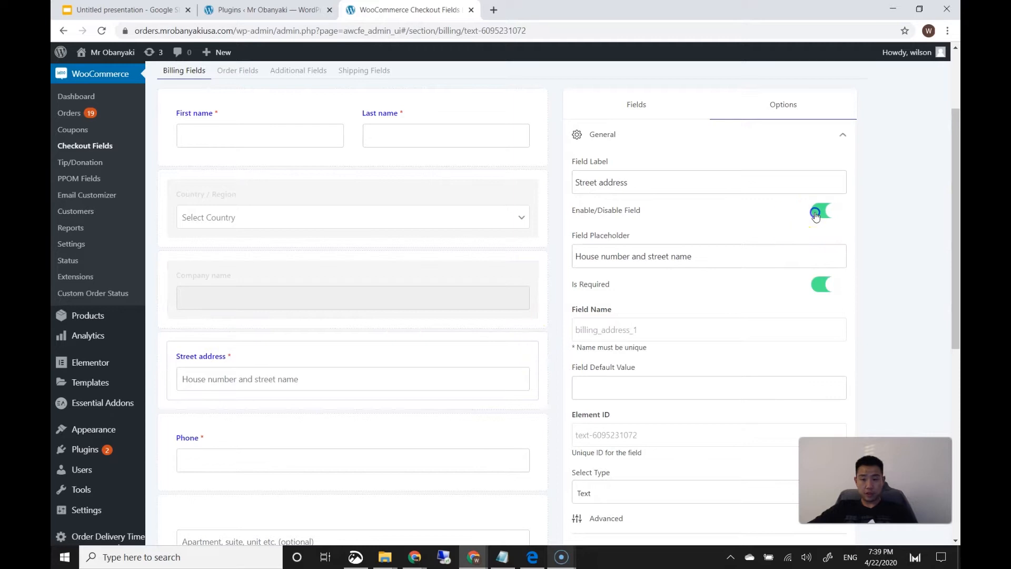
{"action": "left_click", "coordinate": [824, 284]}
{"action": "scroll", "coordinate": [448, 321], "scroll_direction": "down", "scroll_amount": 2}
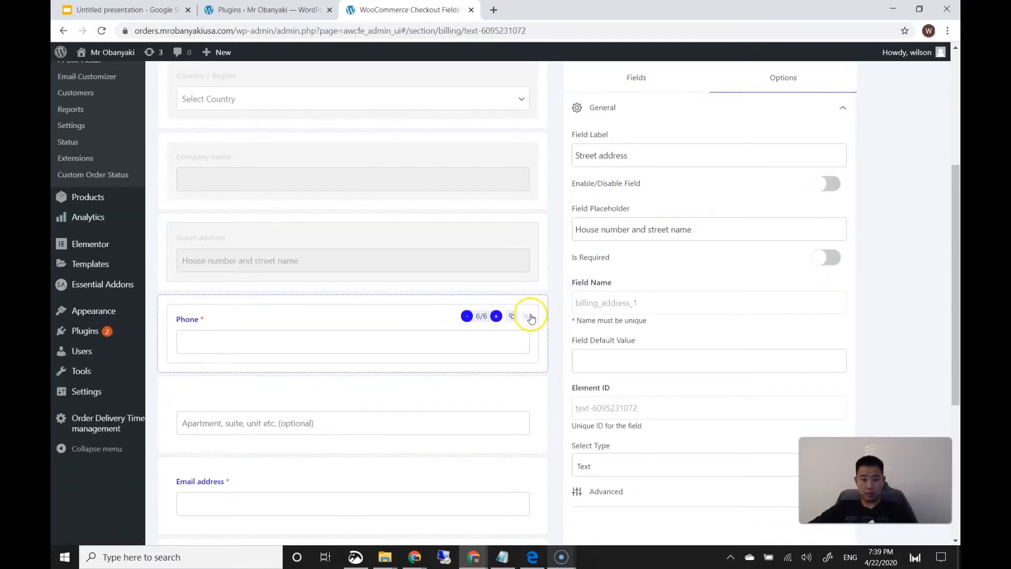
{"action": "scroll", "coordinate": [531, 315], "scroll_direction": "down", "scroll_amount": 1}
{"action": "left_click", "coordinate": [530, 337]}
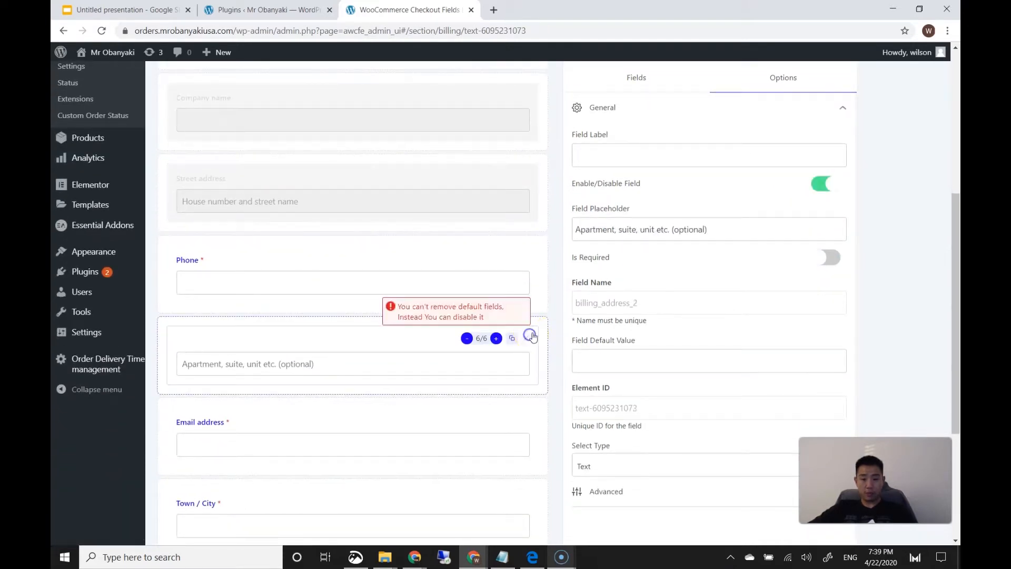
{"action": "left_click", "coordinate": [829, 185]}
Disable Town / City, State / County and Postcode / ZIP, making each no longer required
{"action": "scroll", "coordinate": [541, 353], "scroll_direction": "down", "scroll_amount": 2}
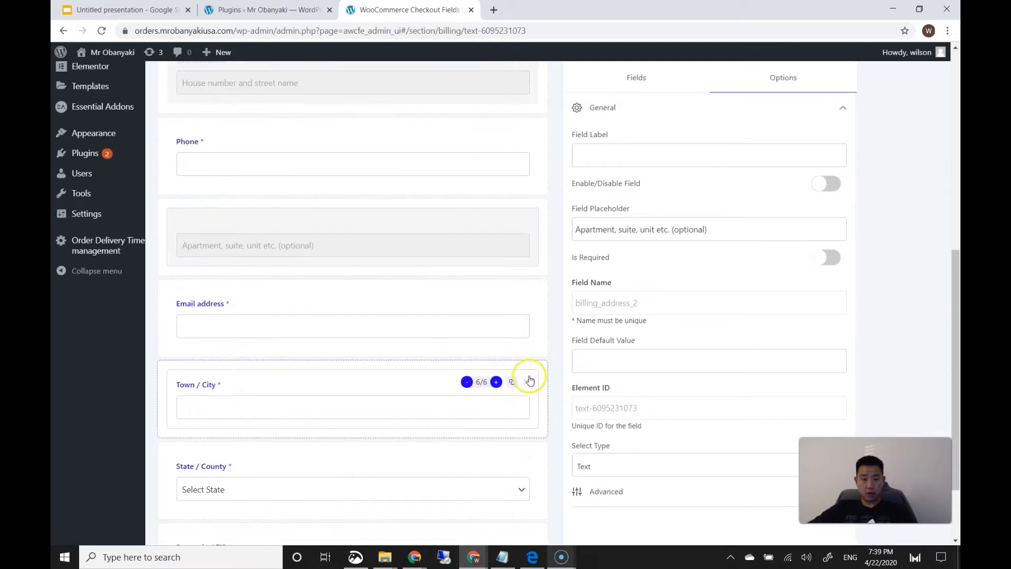
{"action": "left_click", "coordinate": [529, 376]}
{"action": "left_click", "coordinate": [825, 183]}
{"action": "left_click", "coordinate": [822, 259]}
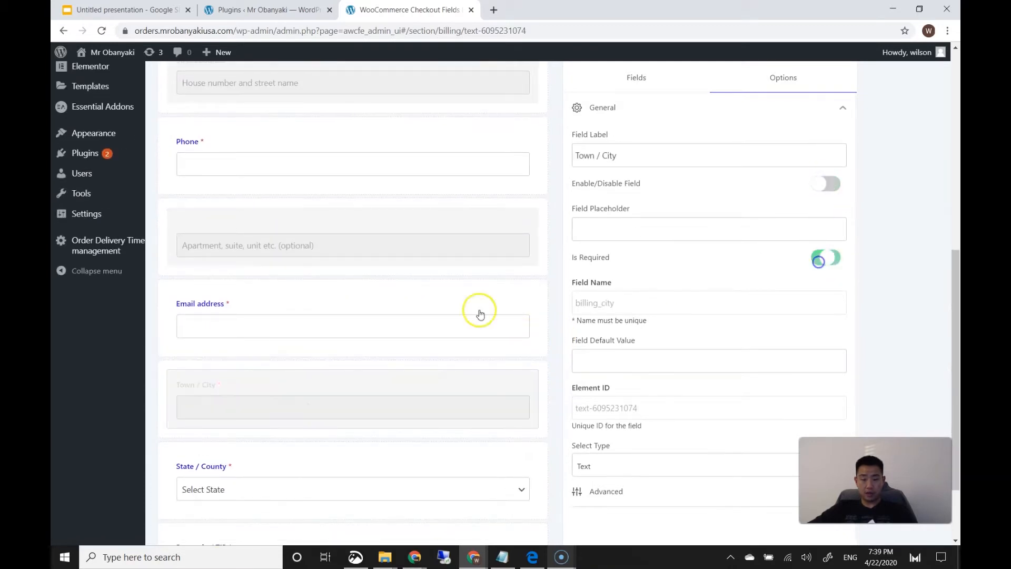
{"action": "scroll", "coordinate": [447, 327], "scroll_direction": "down", "scroll_amount": 2}
{"action": "left_click", "coordinate": [526, 367]}
{"action": "left_click", "coordinate": [827, 158]}
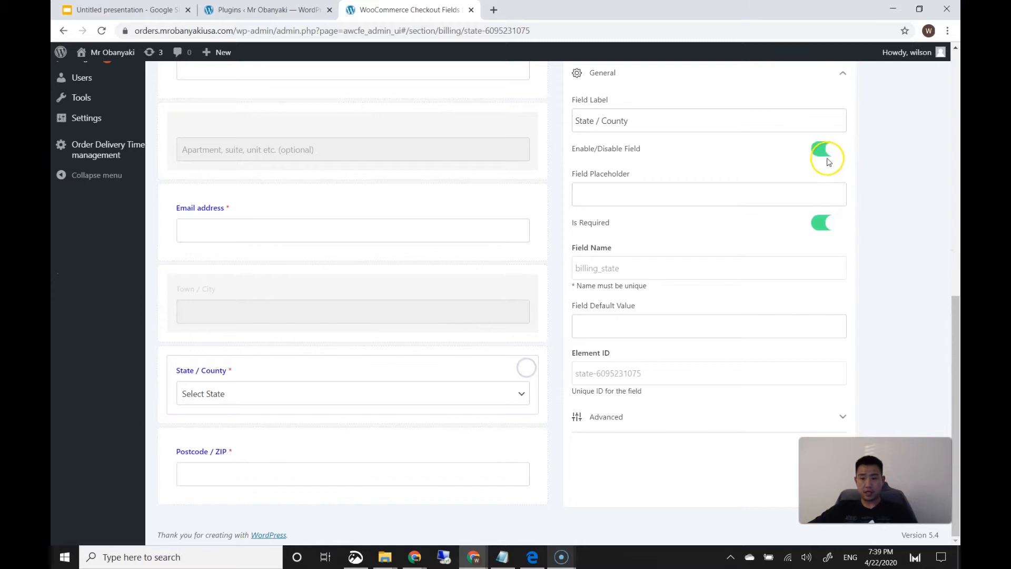
{"action": "left_click", "coordinate": [827, 224]}
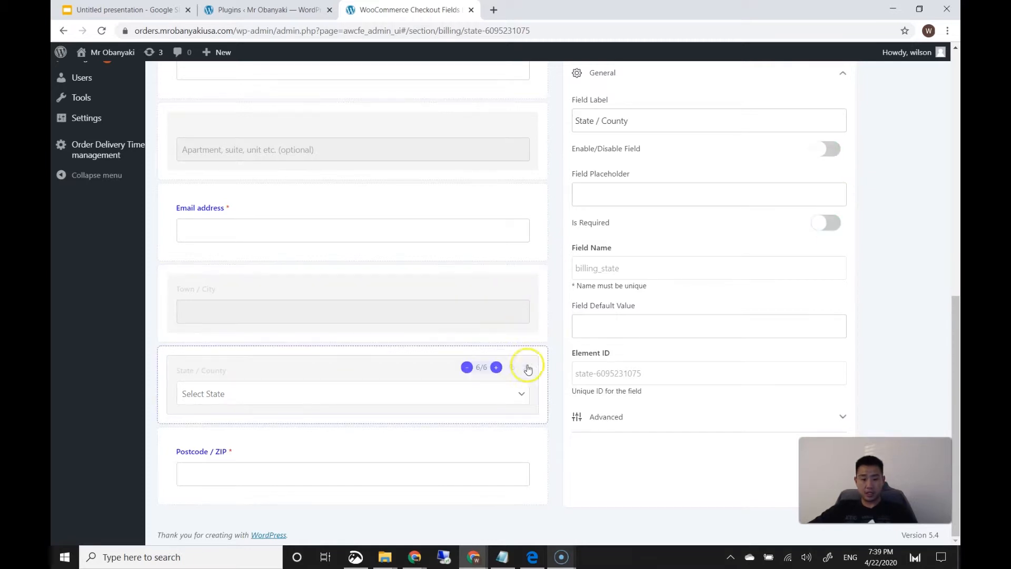
{"action": "left_click", "coordinate": [528, 450]}
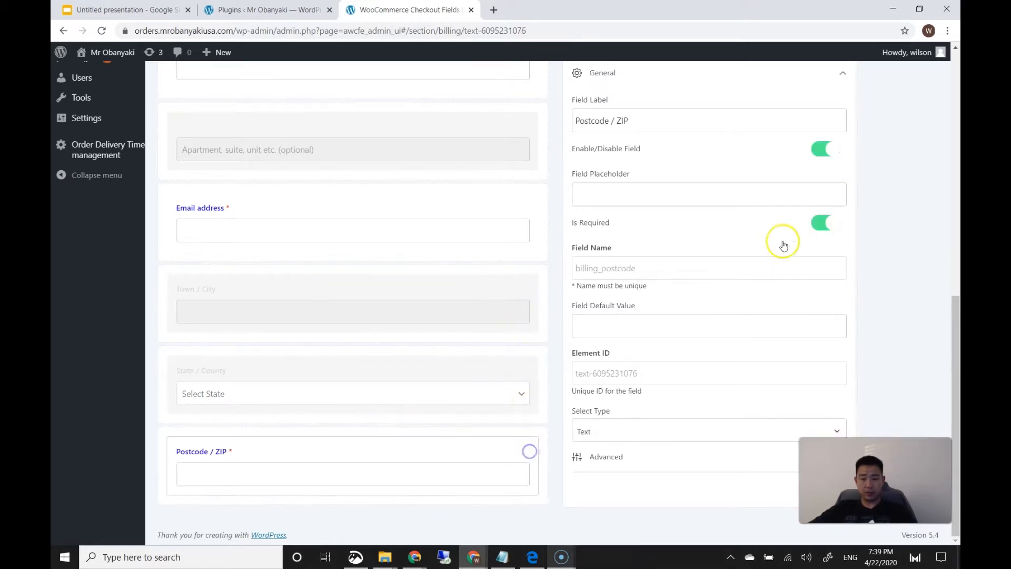
{"action": "left_click", "coordinate": [824, 150]}
{"action": "left_click", "coordinate": [825, 224]}
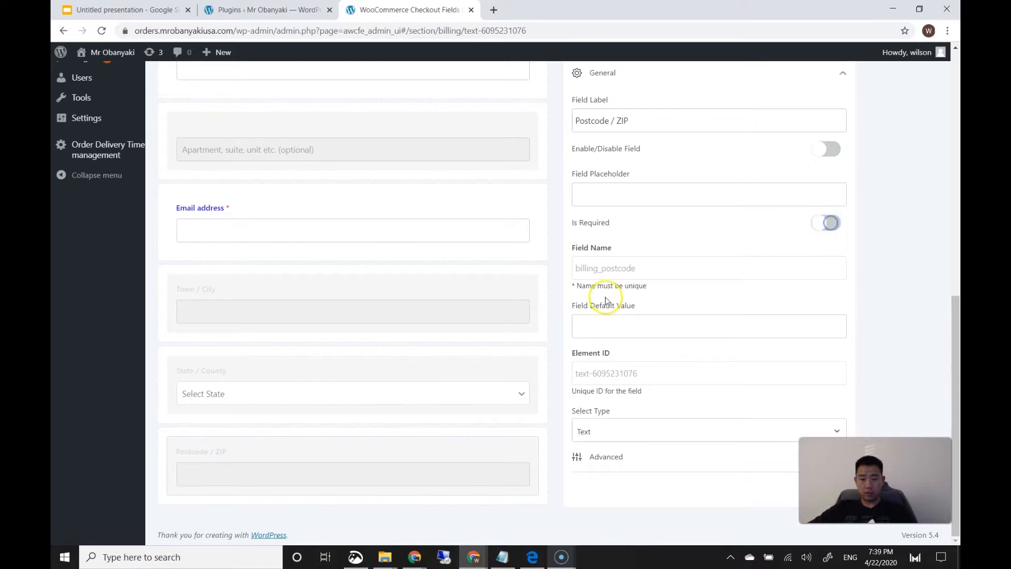
{"action": "scroll", "coordinate": [526, 306], "scroll_direction": "up", "scroll_amount": 10}
{"action": "scroll", "coordinate": [526, 310], "scroll_direction": "down", "scroll_amount": 8}
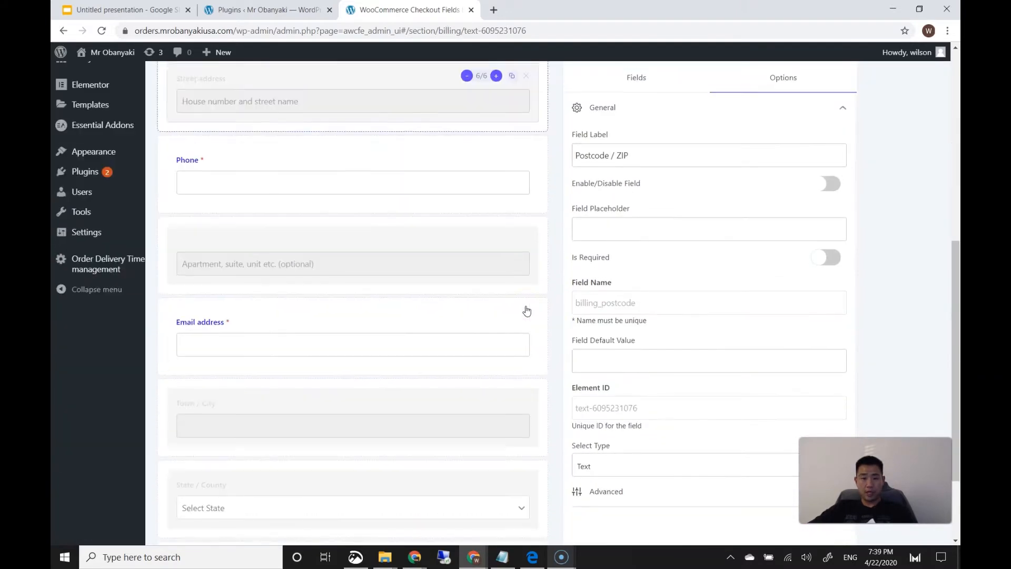
{"action": "scroll", "coordinate": [526, 310], "scroll_direction": "down", "scroll_amount": 2}
{"action": "scroll", "coordinate": [515, 320], "scroll_direction": "up", "scroll_amount": 9}
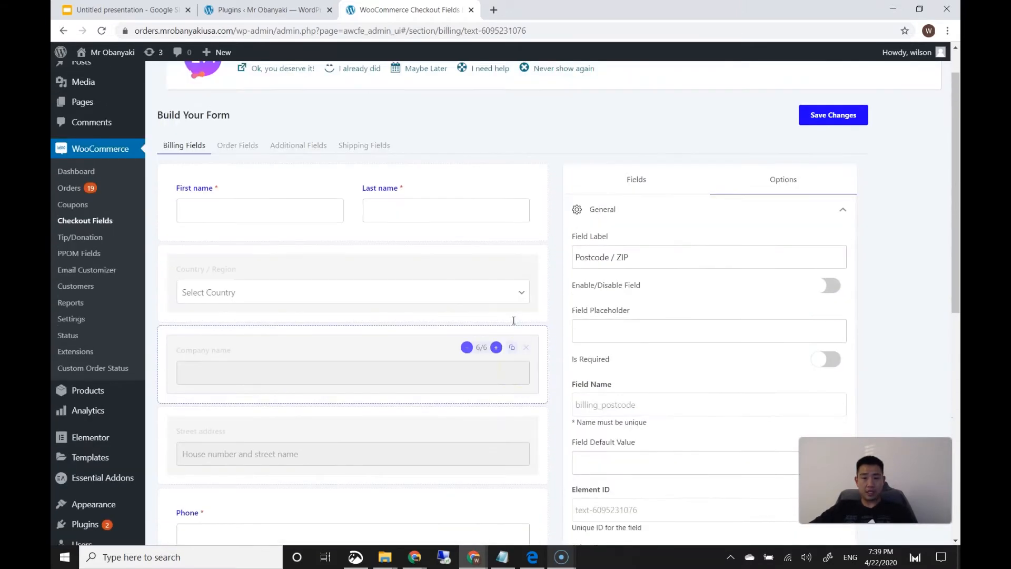
{"action": "scroll", "coordinate": [513, 320], "scroll_direction": "up", "scroll_amount": 1}
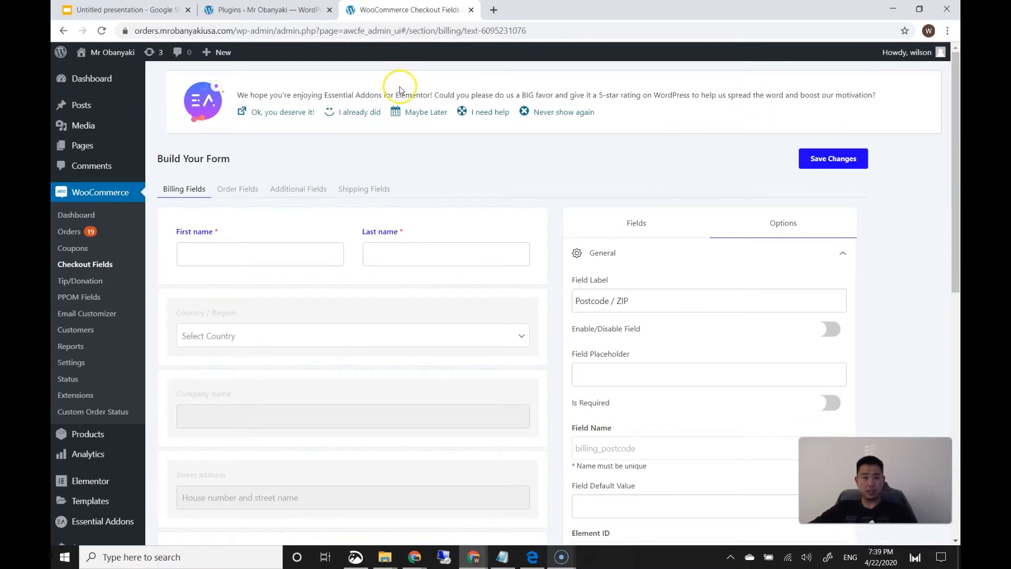
On the storefront checkout, set the pickup date to 22 April at 08:00 PM
{"action": "left_click_drag", "start_coordinate": [309, 16], "coordinate": [483, 24]}
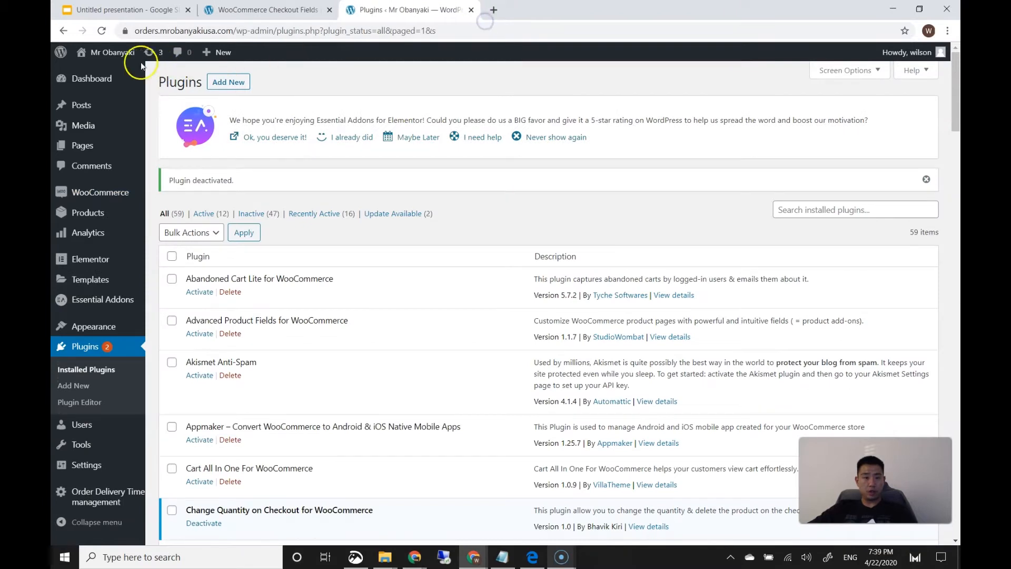
{"action": "left_click", "coordinate": [84, 52]}
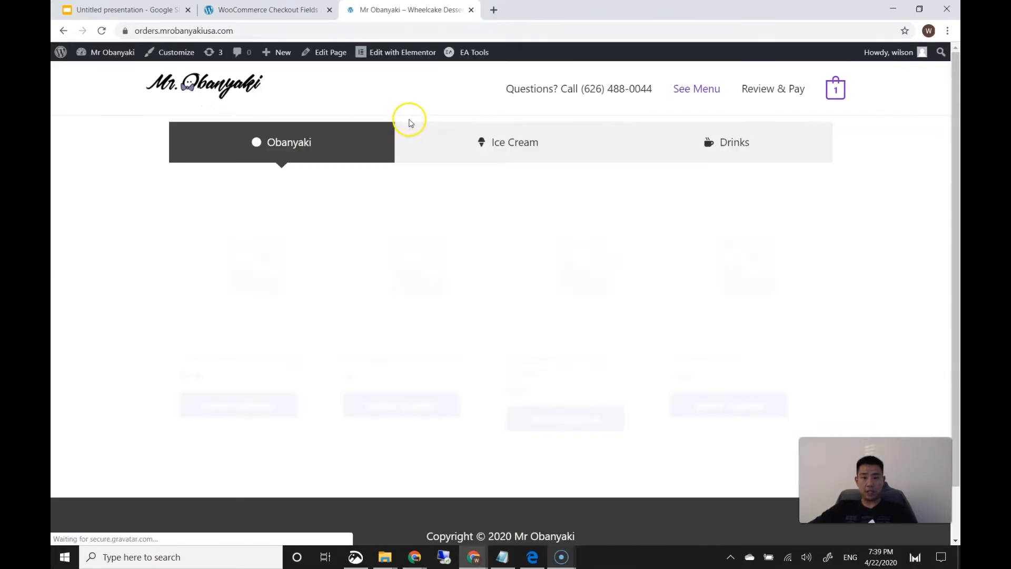
{"action": "left_click", "coordinate": [769, 92]}
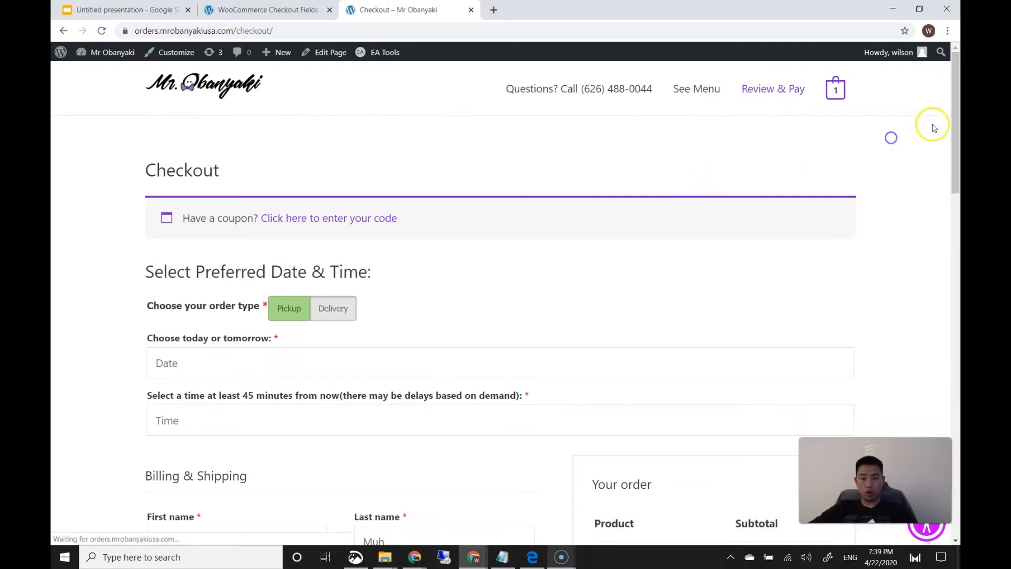
{"action": "left_click_drag", "start_coordinate": [947, 113], "coordinate": [937, 206]}
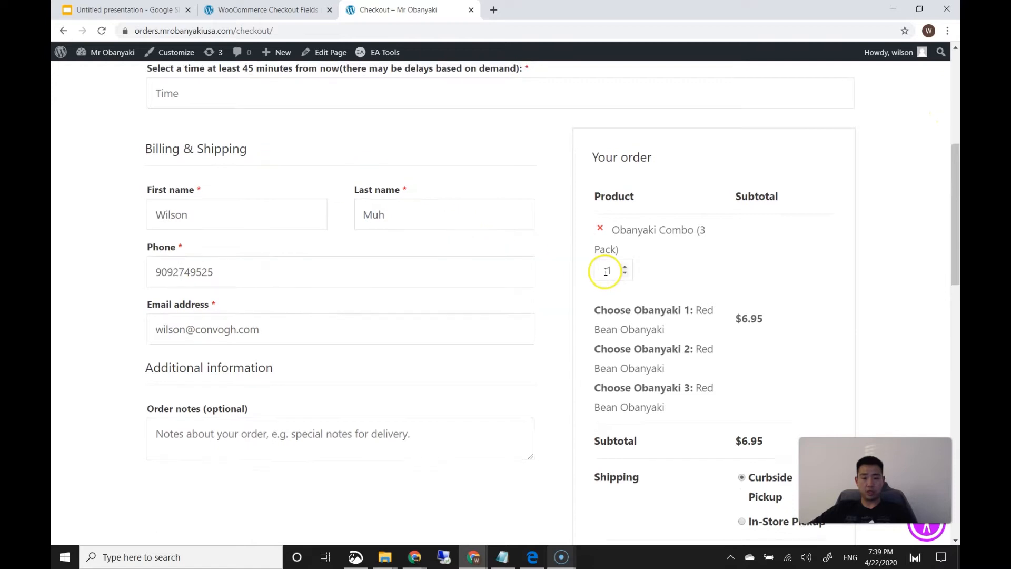
{"action": "scroll", "coordinate": [923, 165], "scroll_direction": "up", "scroll_amount": 2}
{"action": "mouse_move", "coordinate": [950, 151]}
{"action": "left_mouse_down"}
{"action": "mouse_move", "coordinate": [951, 134]}
{"action": "mouse_move", "coordinate": [950, 144]}
{"action": "left_mouse_up"}
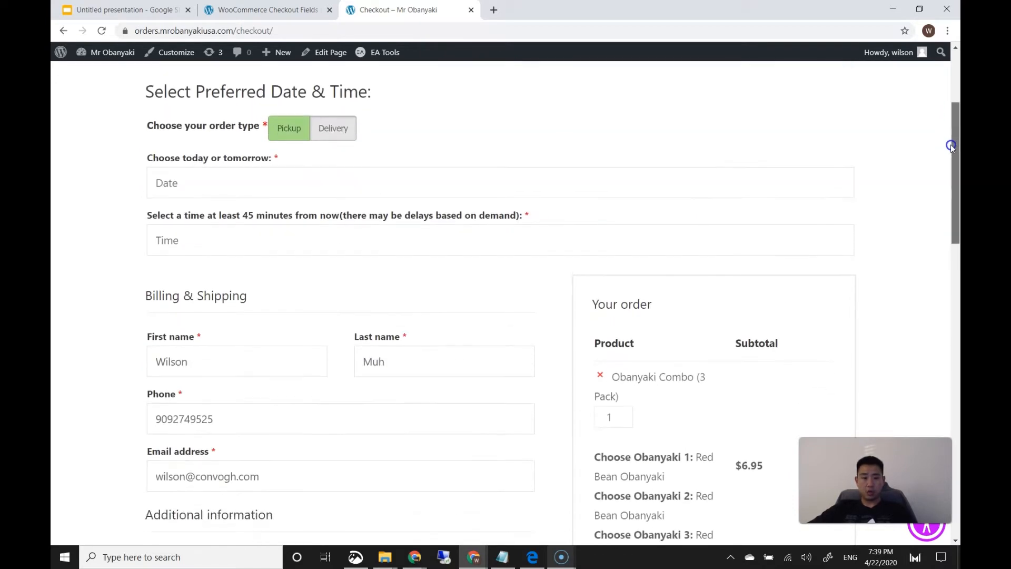
{"action": "left_click", "coordinate": [304, 175]}
{"action": "left_click", "coordinate": [225, 349]}
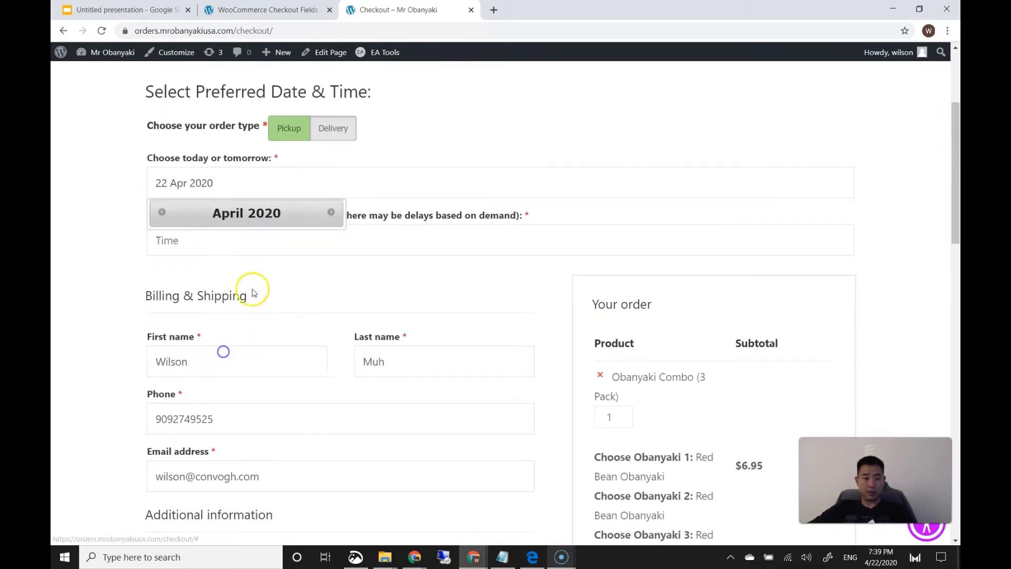
{"action": "left_click", "coordinate": [252, 243]}
{"action": "left_click", "coordinate": [183, 295]}
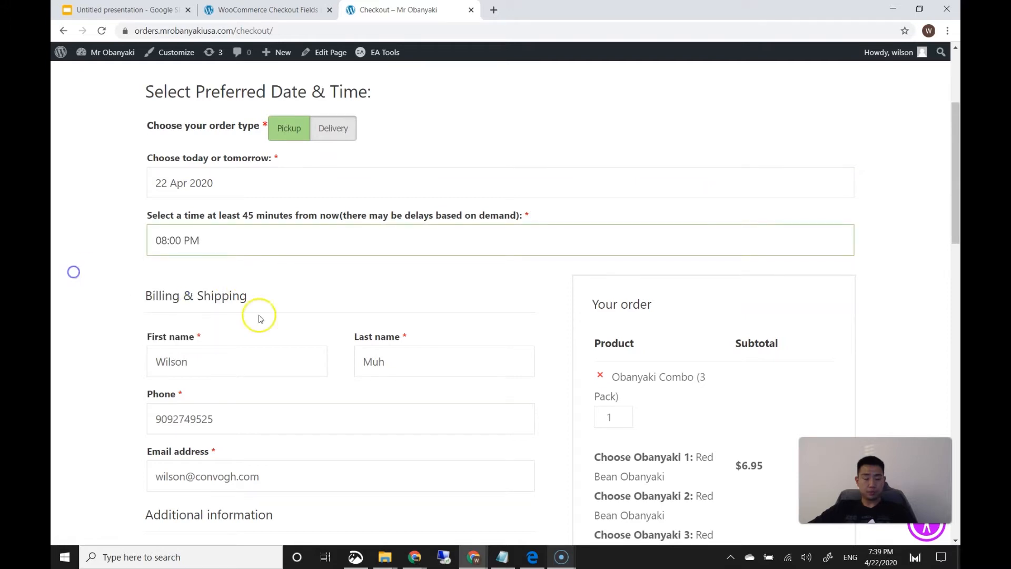
Enter the test card details and place the order, which fails demanding an address
{"action": "scroll", "coordinate": [390, 321], "scroll_direction": "down", "scroll_amount": 12}
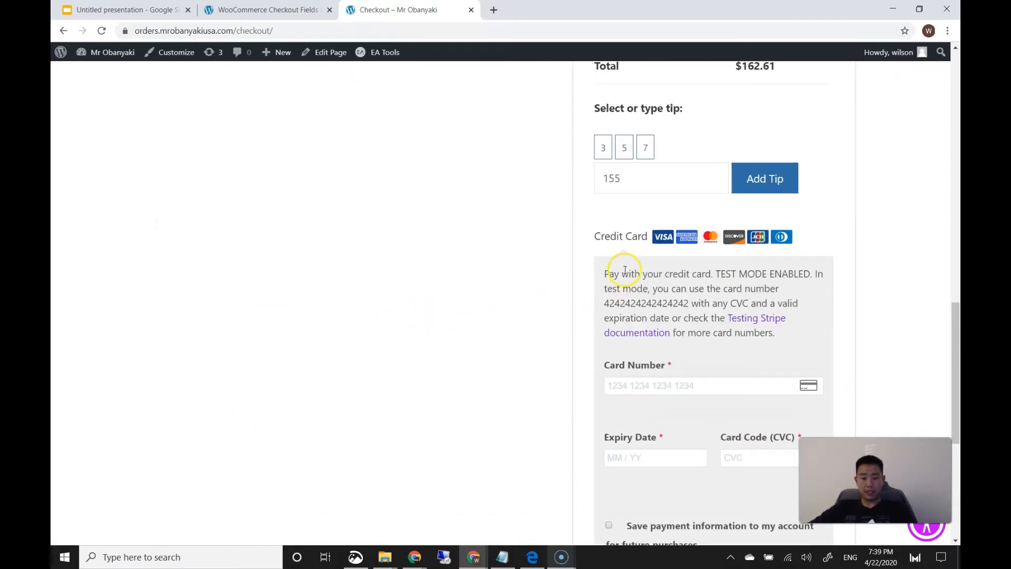
{"action": "scroll", "coordinate": [611, 279], "scroll_direction": "down", "scroll_amount": 2}
{"action": "left_click", "coordinate": [636, 267]}
{"action": "type", "text": "4242 4242 4242 4242"}
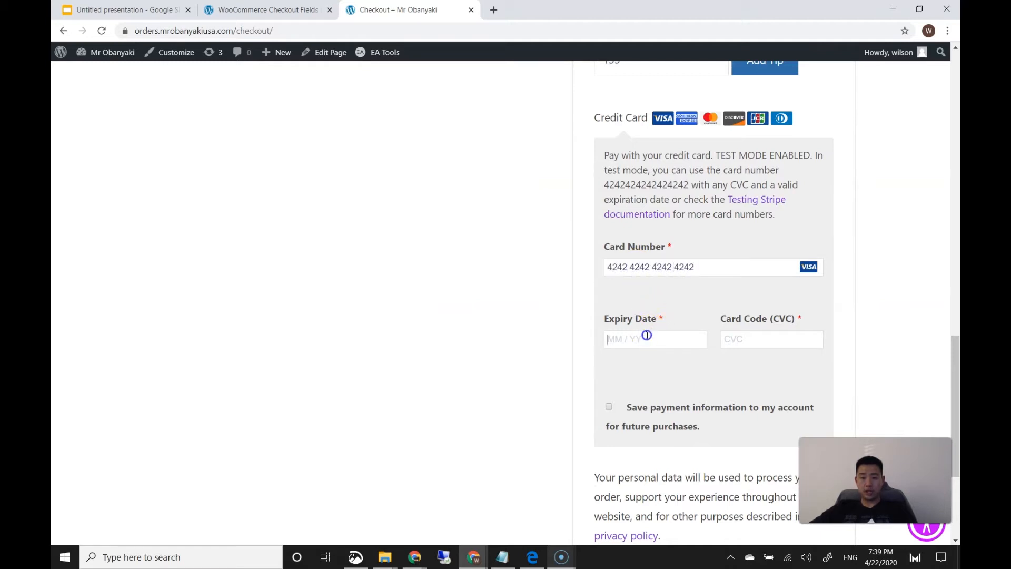
{"action": "left_click", "coordinate": [732, 336]}
{"action": "type", "text": "424"}
{"action": "left_click", "coordinate": [465, 321]}
{"action": "scroll", "coordinate": [487, 324], "scroll_direction": "down", "scroll_amount": 3}
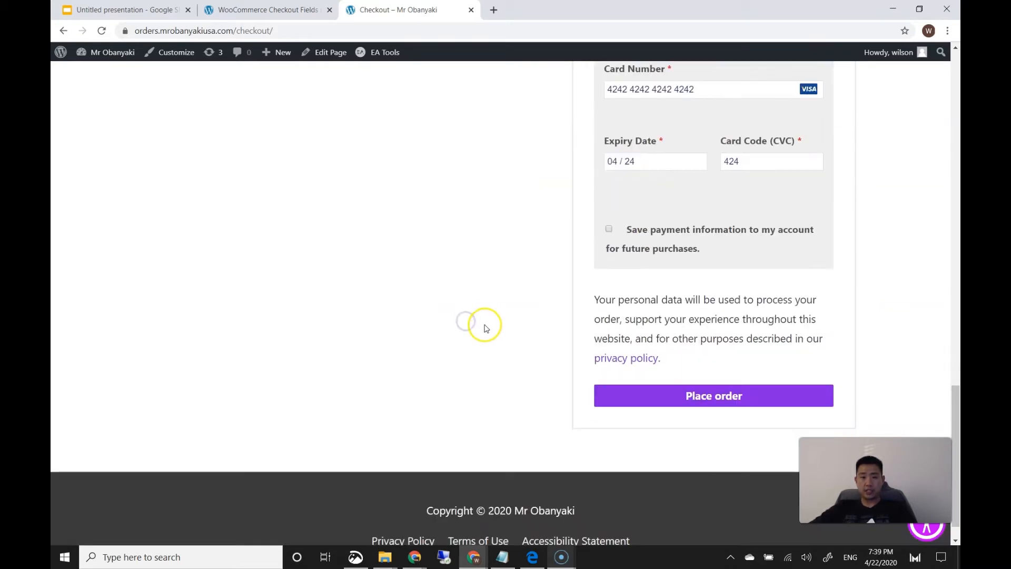
{"action": "left_click", "coordinate": [618, 388]}
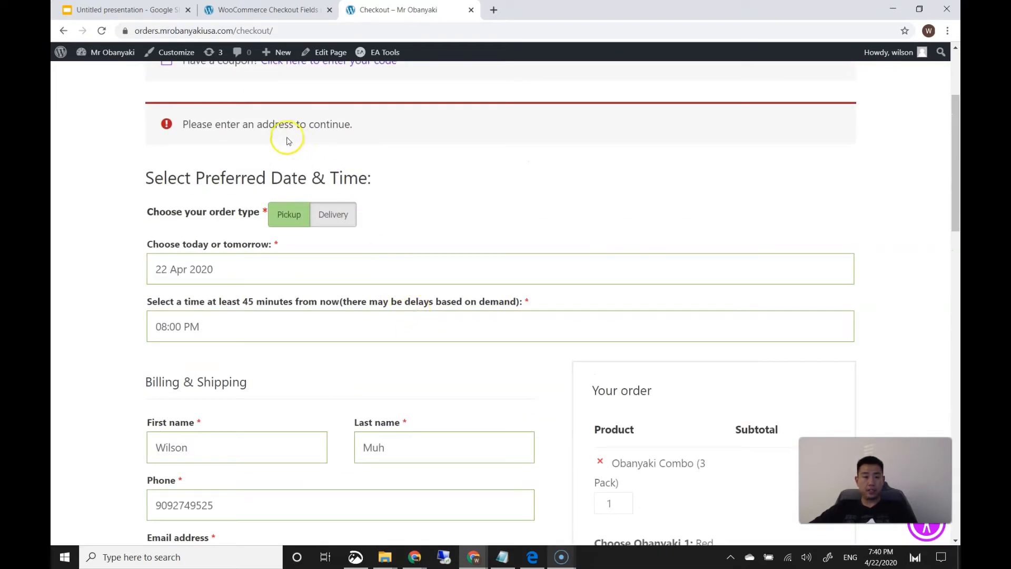
{"action": "scroll", "coordinate": [106, 241], "scroll_direction": "down", "scroll_amount": 6}
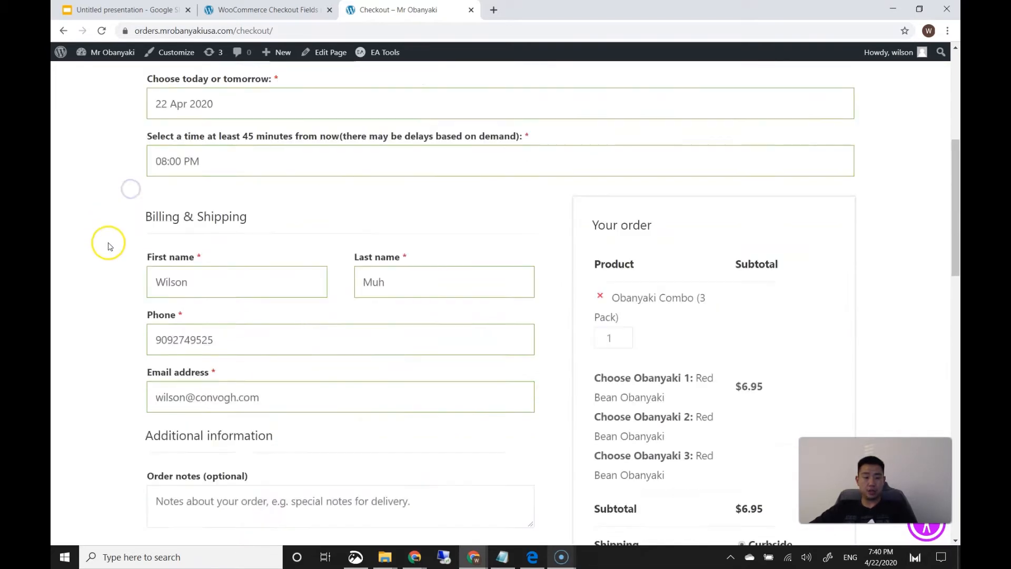
{"action": "left_click", "coordinate": [238, 11]}
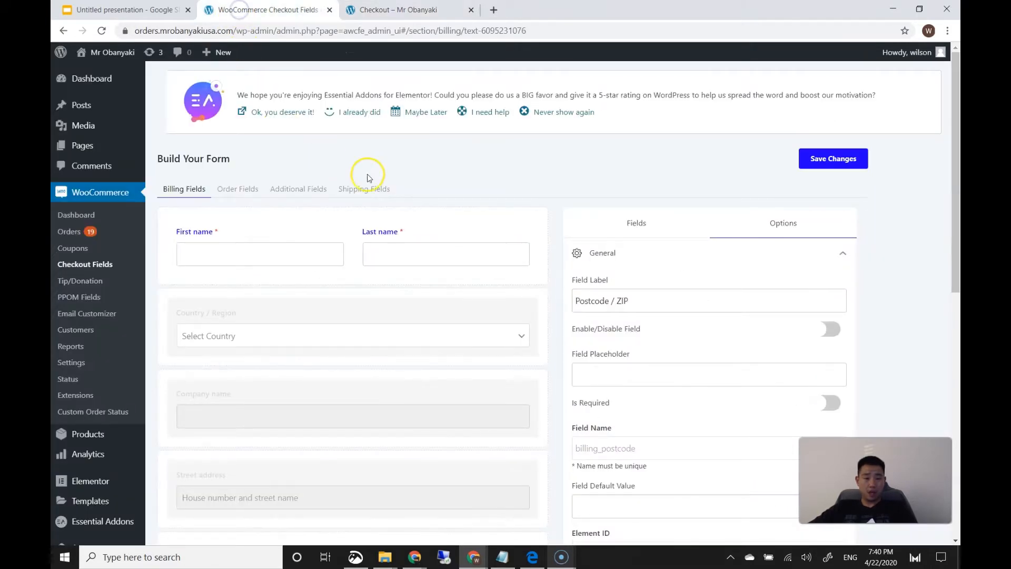
Activate ThemeHigh's Checkout Field Editor for WooCommerce from the Installed Plugins list
{"action": "scroll", "coordinate": [474, 234], "scroll_direction": "down", "scroll_amount": 2}
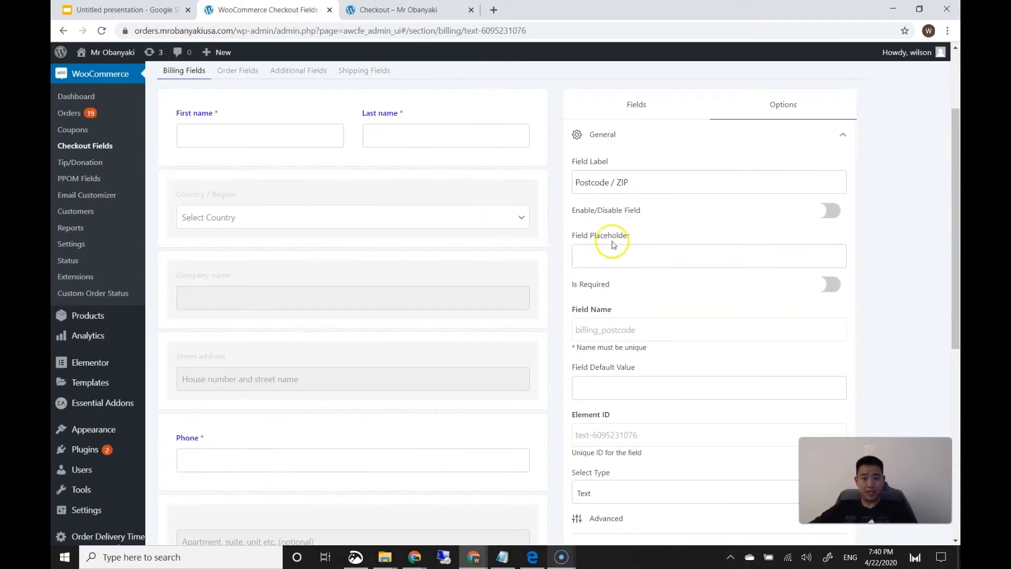
{"action": "scroll", "coordinate": [651, 257], "scroll_direction": "up", "scroll_amount": 5}
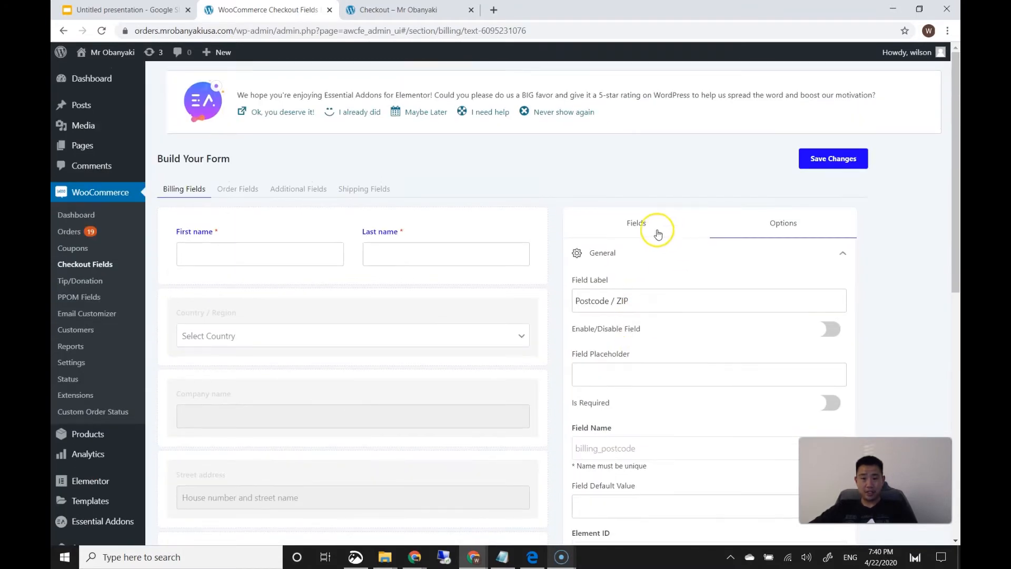
{"action": "scroll", "coordinate": [517, 168], "scroll_direction": "down", "scroll_amount": 1}
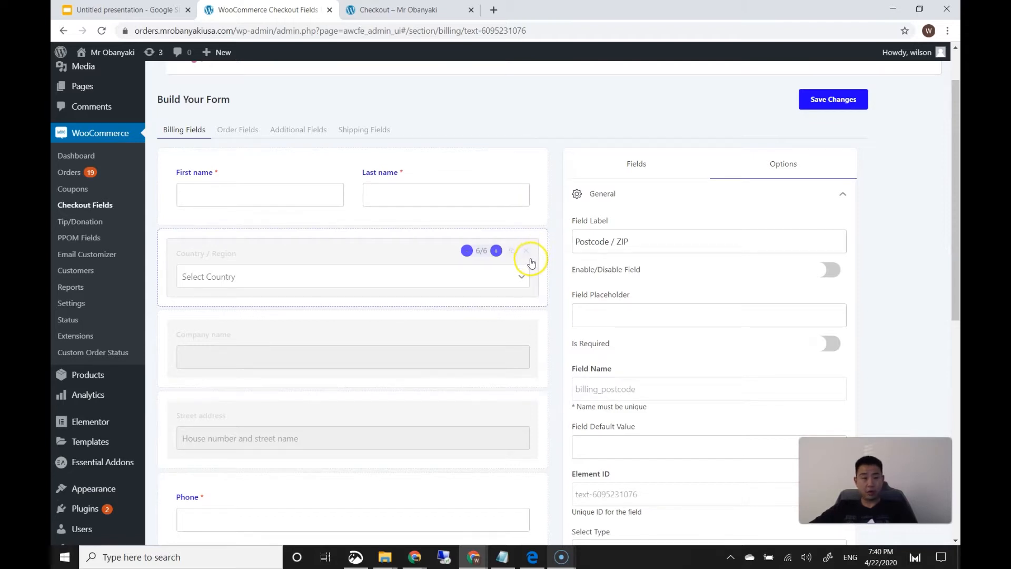
{"action": "mouse_move", "coordinate": [102, 507]}
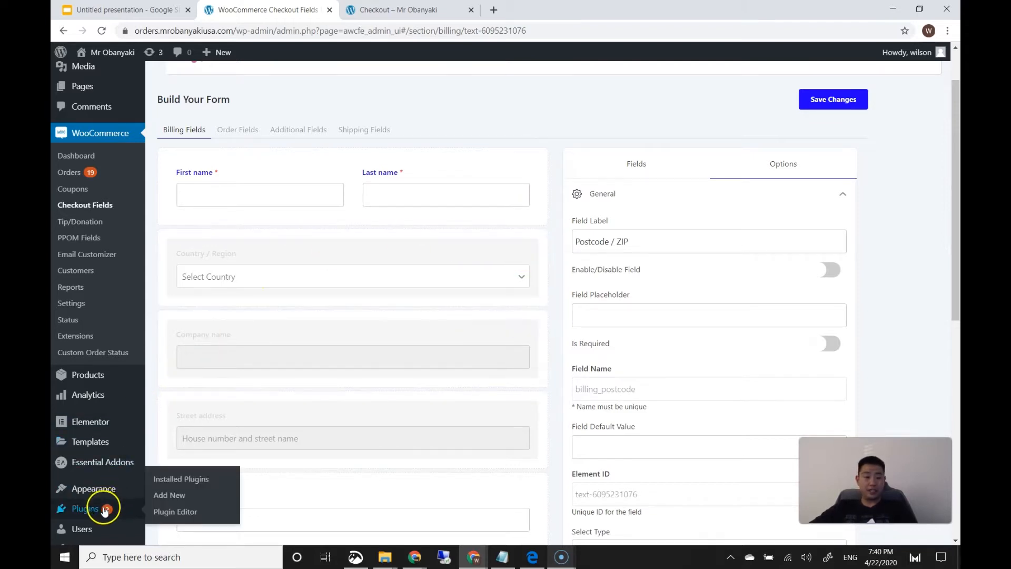
{"action": "left_click", "coordinate": [166, 479]}
{"action": "scroll", "coordinate": [358, 348], "scroll_direction": "down", "scroll_amount": 5}
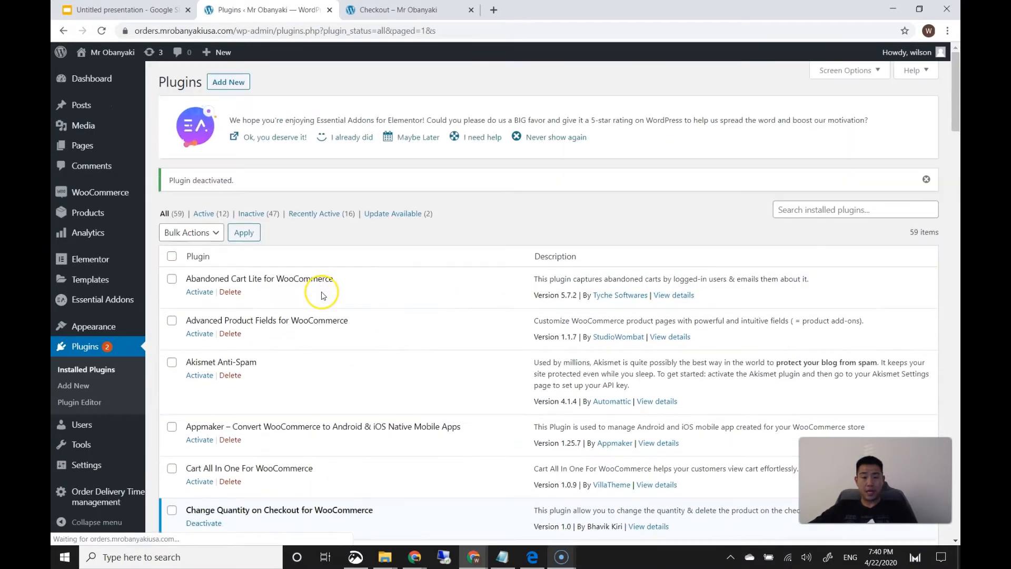
{"action": "scroll", "coordinate": [322, 293], "scroll_direction": "down", "scroll_amount": 6}
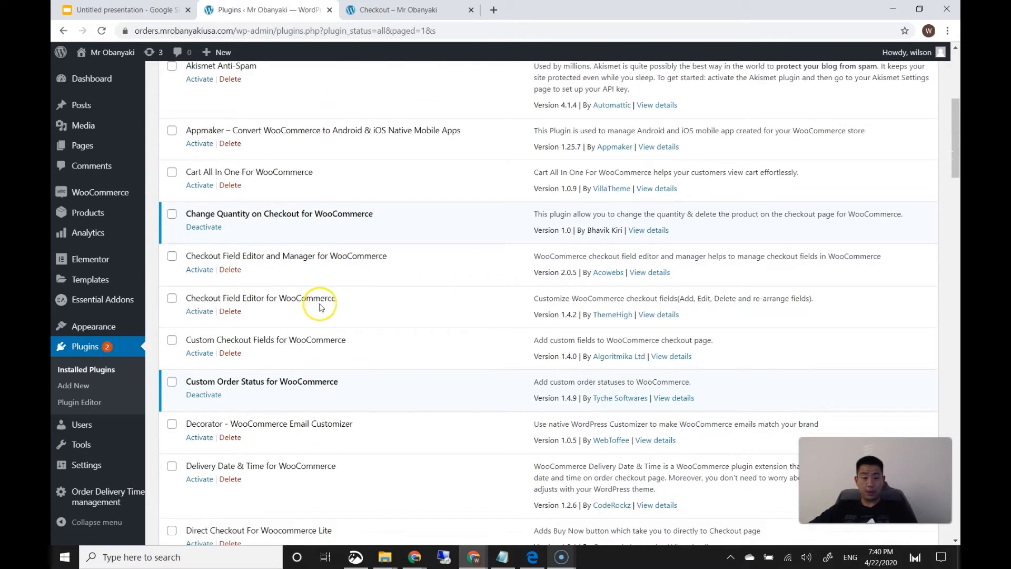
{"action": "left_click", "coordinate": [199, 312]}
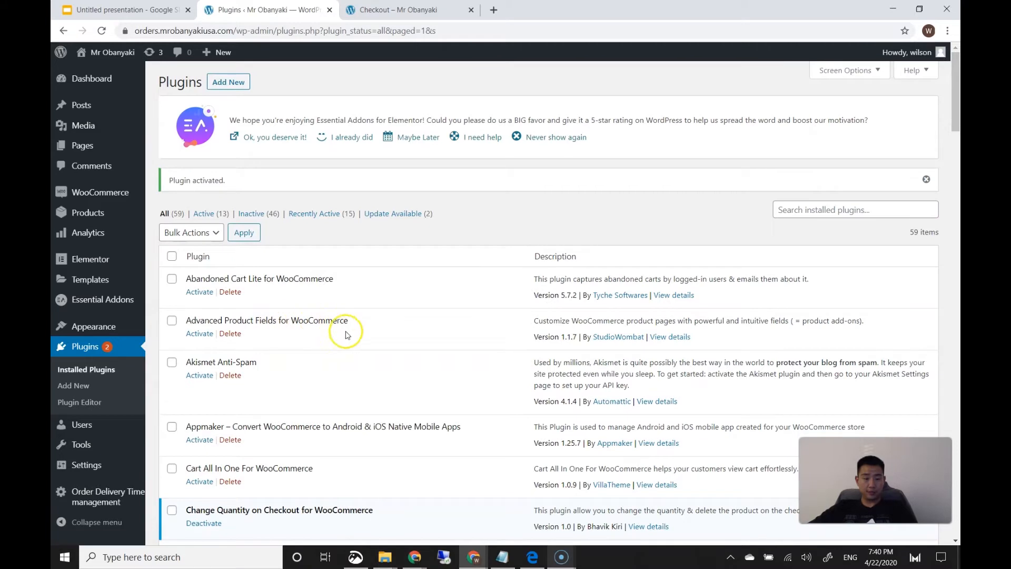
{"action": "scroll", "coordinate": [356, 339], "scroll_direction": "down", "scroll_amount": 3}
{"action": "scroll", "coordinate": [367, 340], "scroll_direction": "up", "scroll_amount": 2}
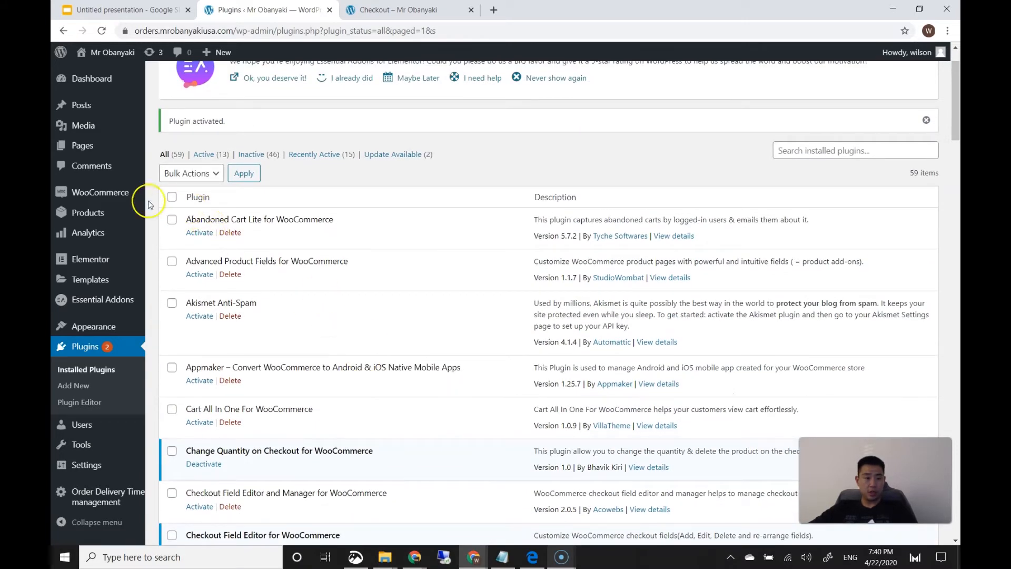
{"action": "mouse_move", "coordinate": [125, 197]}
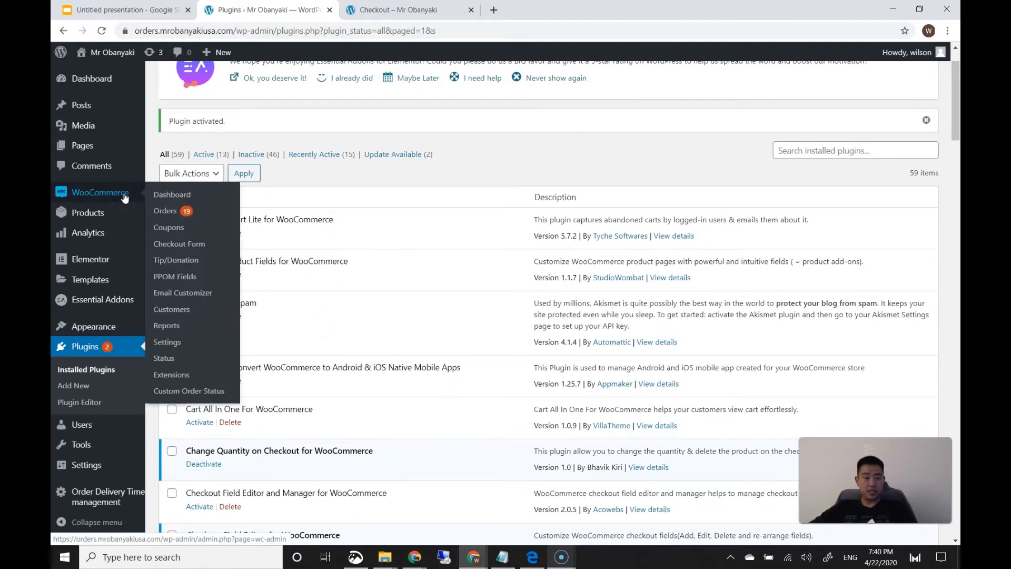
Open WooCommerce > Checkout Form and scroll down to the Billing Fields table
{"action": "left_click", "coordinate": [178, 243]}
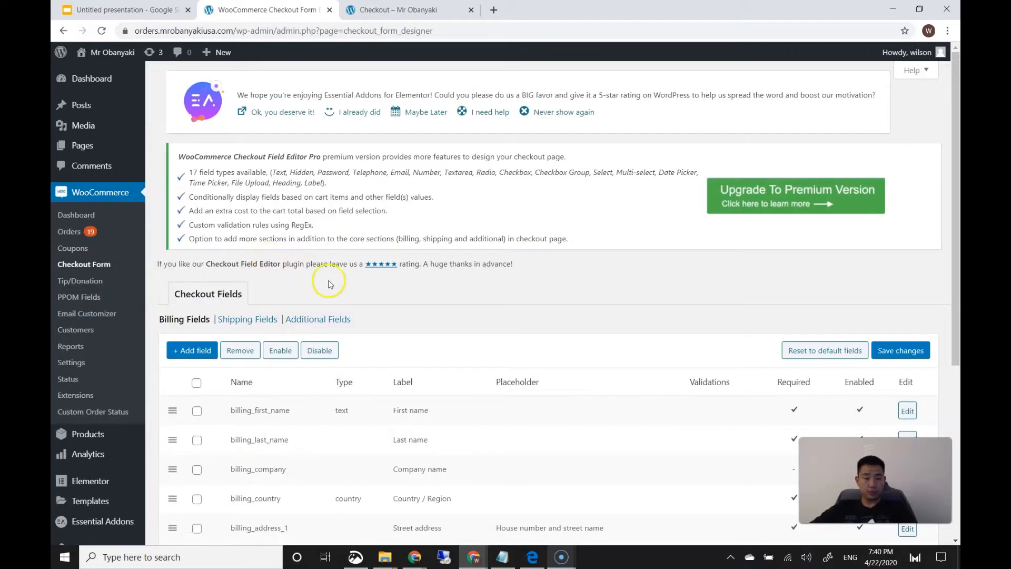
{"action": "scroll", "coordinate": [337, 283], "scroll_direction": "down", "scroll_amount": 5}
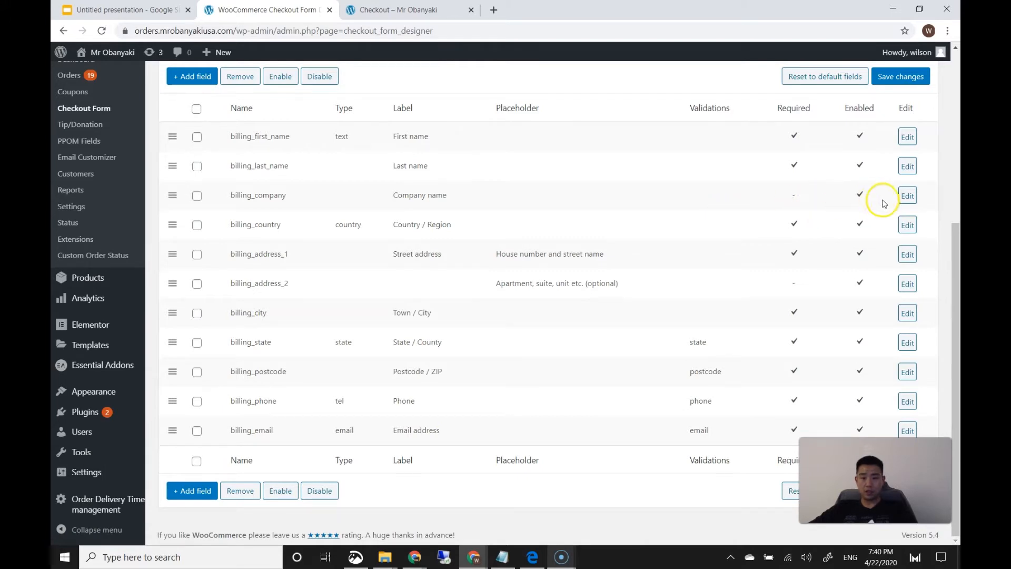
Disable and save the billing_company and billing_country fields
{"action": "left_click", "coordinate": [904, 197]}
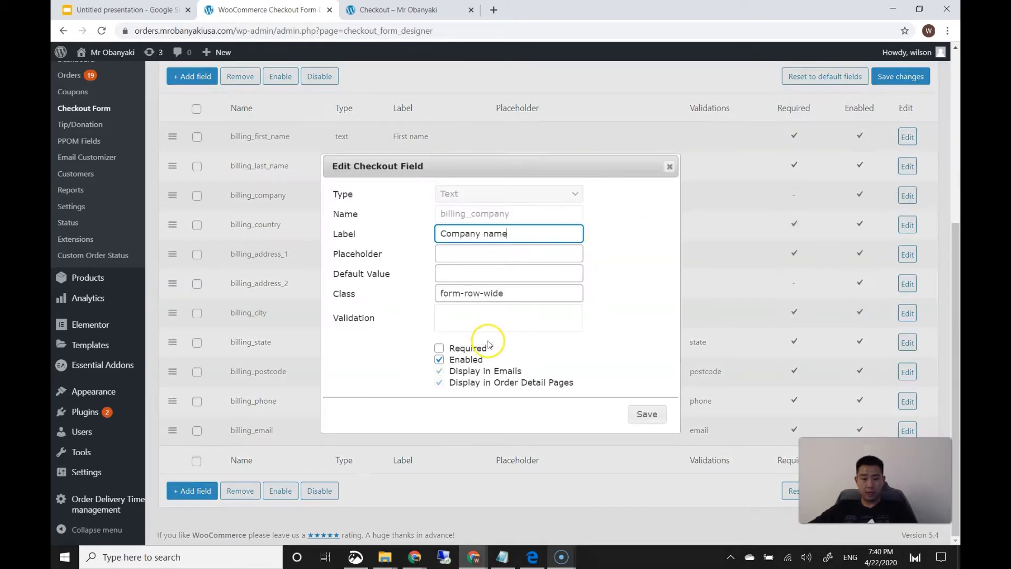
{"action": "left_click", "coordinate": [440, 360]}
{"action": "left_click", "coordinate": [645, 414]}
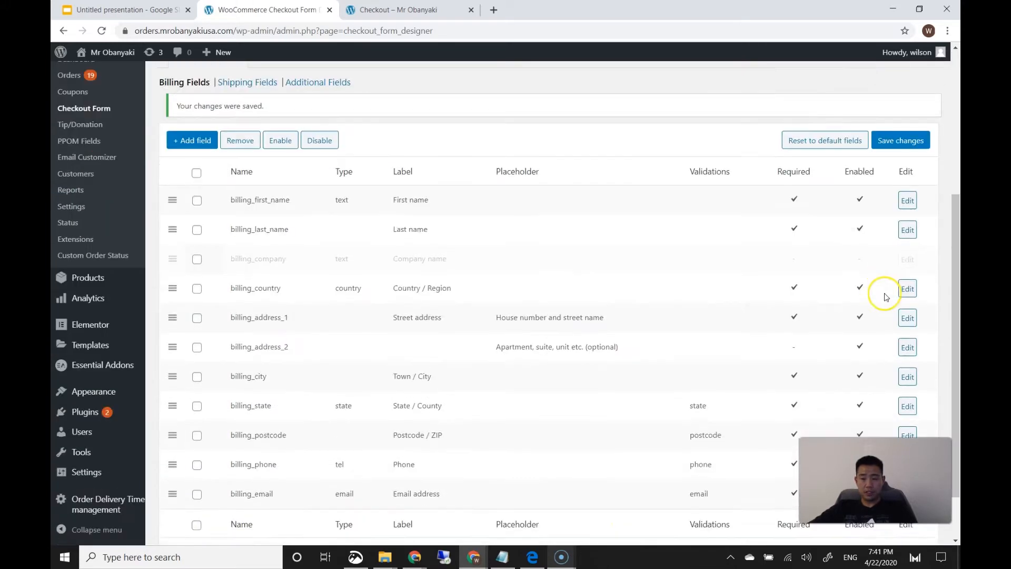
{"action": "scroll", "coordinate": [895, 263], "scroll_direction": "down", "scroll_amount": 2}
{"action": "left_click", "coordinate": [906, 227]}
{"action": "left_click", "coordinate": [461, 351]}
{"action": "left_click", "coordinate": [647, 415]}
{"action": "scroll", "coordinate": [834, 318], "scroll_direction": "down", "scroll_amount": 5}
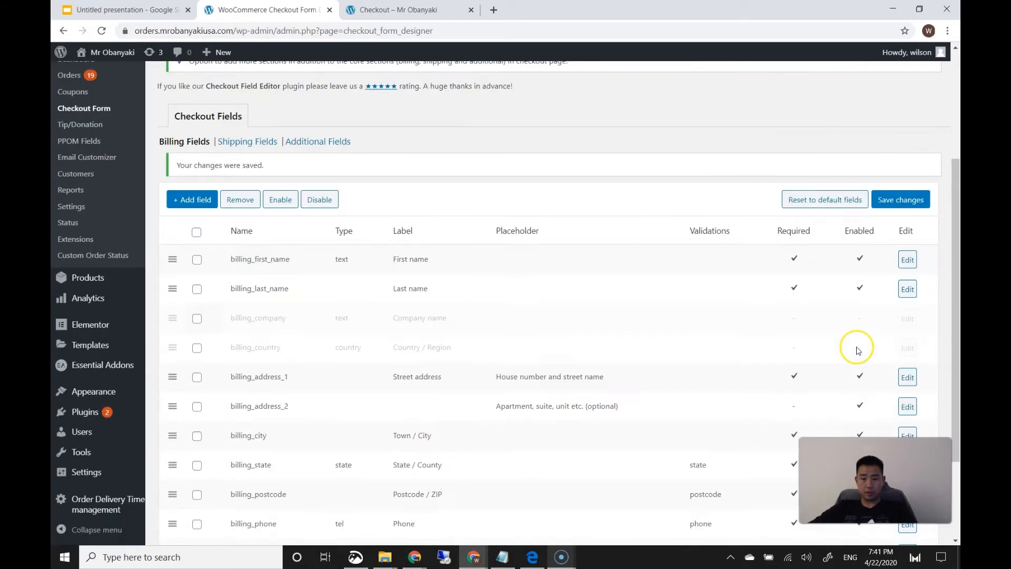
Make the street address optional and disabled, and disable the second address line
{"action": "left_click", "coordinate": [910, 263]}
{"action": "left_click", "coordinate": [439, 348]}
{"action": "left_click", "coordinate": [439, 359]}
{"action": "left_click", "coordinate": [664, 422]}
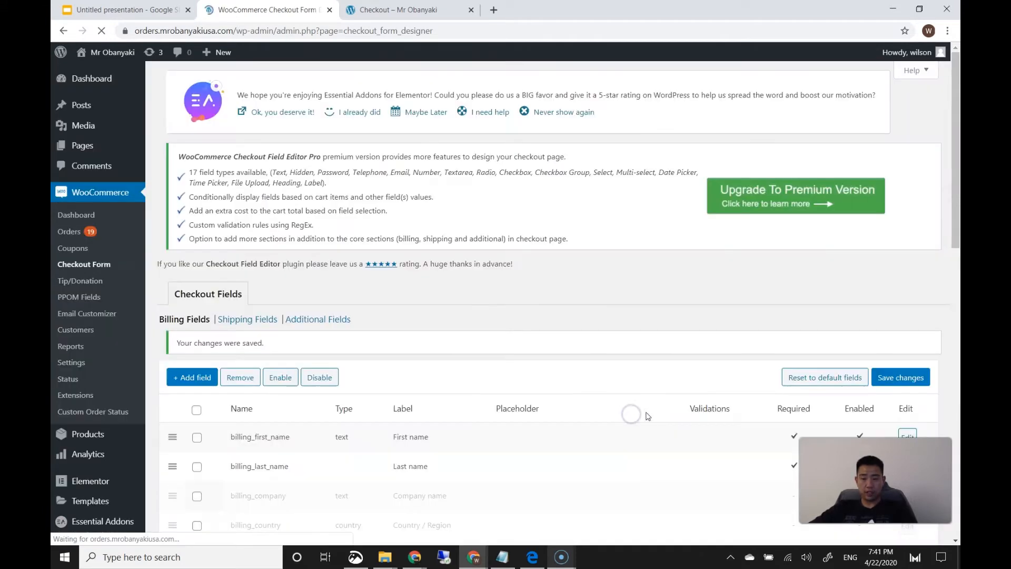
{"action": "scroll", "coordinate": [693, 401], "scroll_direction": "down", "scroll_amount": 5}
{"action": "left_click", "coordinate": [909, 285]}
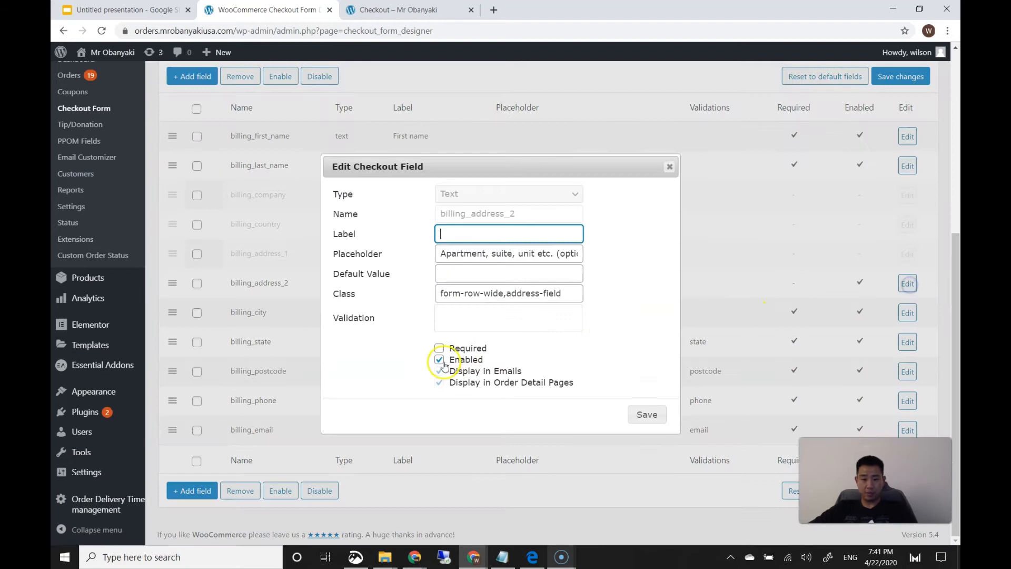
{"action": "left_click", "coordinate": [442, 362]}
{"action": "left_click", "coordinate": [645, 415]}
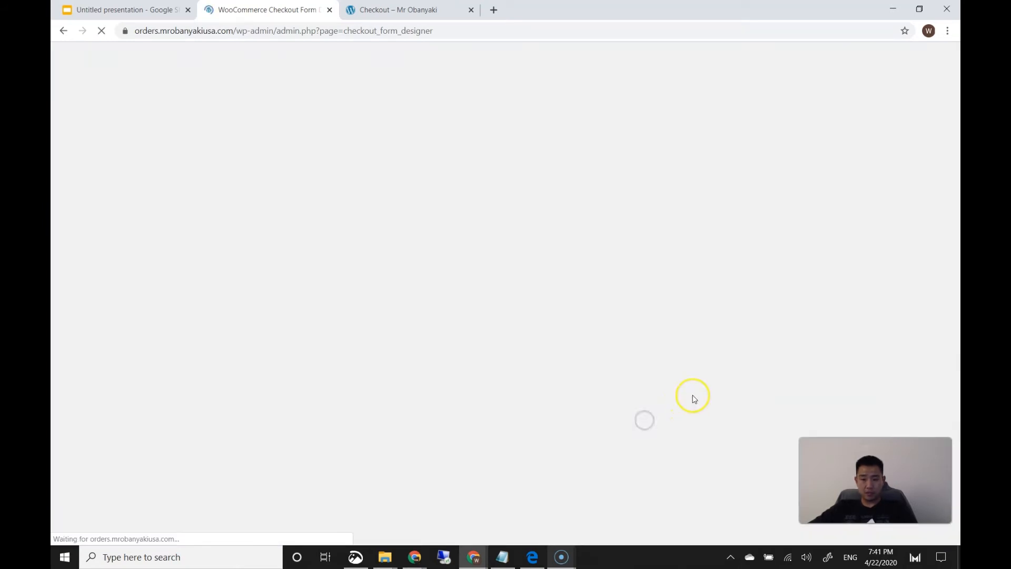
{"action": "scroll", "coordinate": [701, 390], "scroll_direction": "down", "scroll_amount": 3}
Make city, state and postcode optional, disabling city and postcode, and save each
{"action": "left_click", "coordinate": [905, 313]}
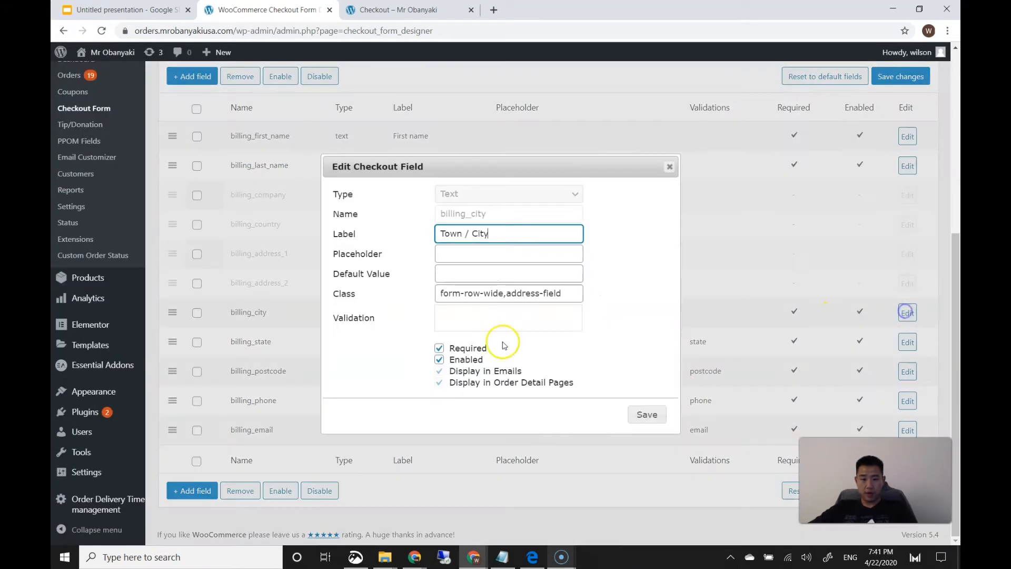
{"action": "left_click", "coordinate": [439, 348]}
{"action": "left_click", "coordinate": [439, 359]}
{"action": "left_click", "coordinate": [645, 416]}
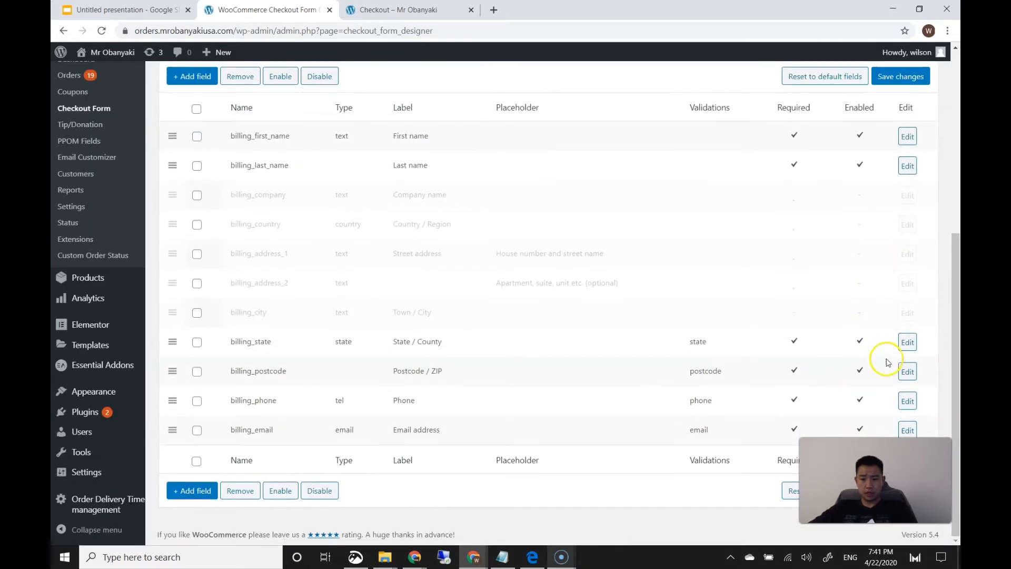
{"action": "left_click", "coordinate": [907, 342]}
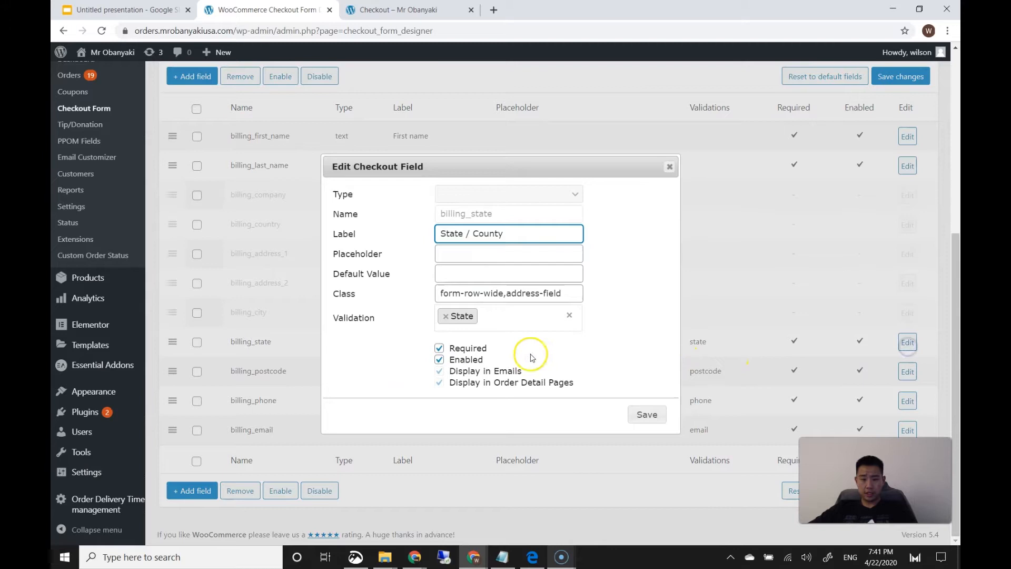
{"action": "left_click", "coordinate": [439, 347]}
{"action": "left_click", "coordinate": [646, 414]}
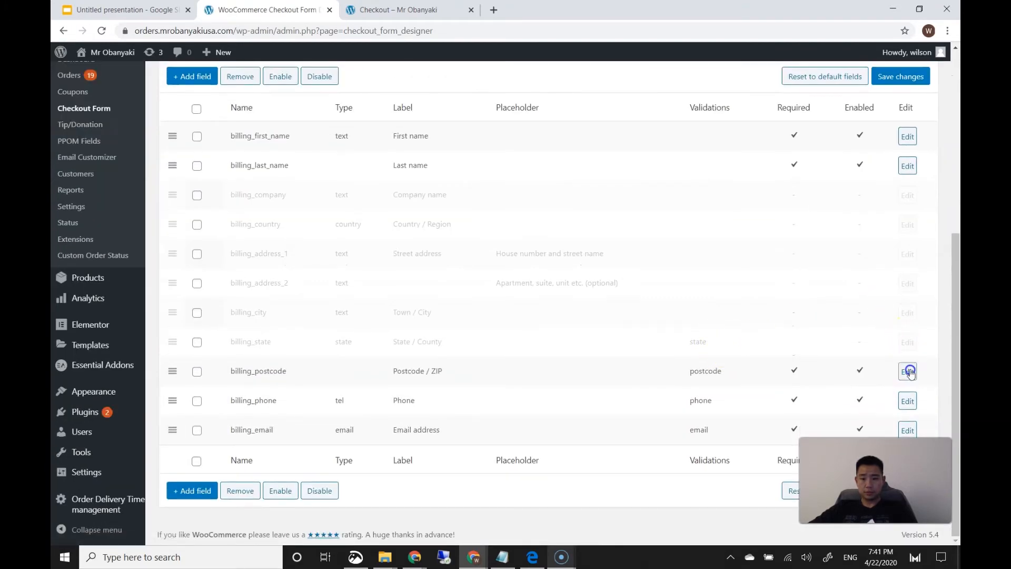
{"action": "left_click", "coordinate": [907, 372]}
{"action": "left_click", "coordinate": [439, 348]}
{"action": "left_click", "coordinate": [439, 360]}
{"action": "left_click", "coordinate": [643, 414]}
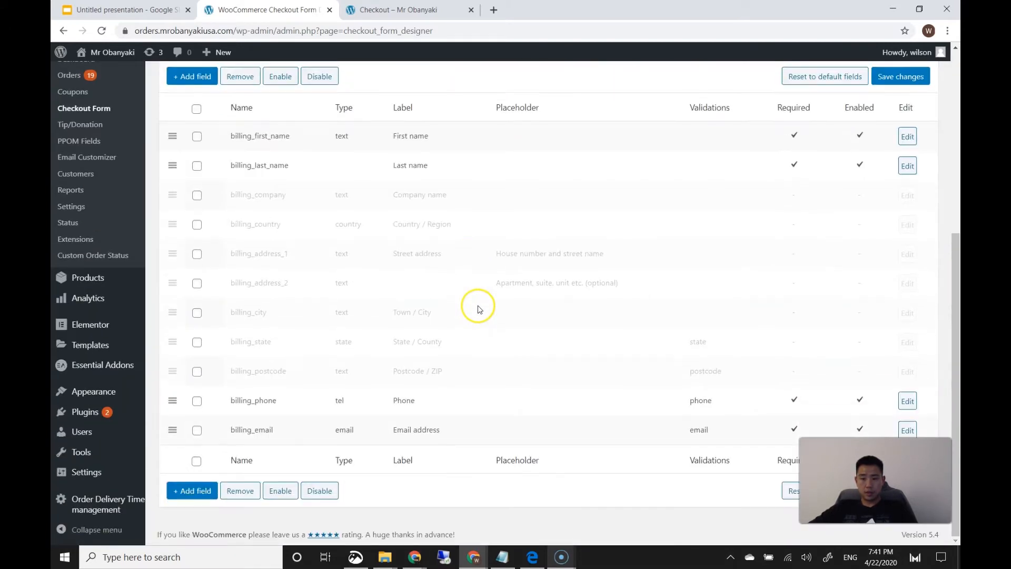
{"action": "scroll", "coordinate": [463, 333], "scroll_direction": "up", "scroll_amount": 10}
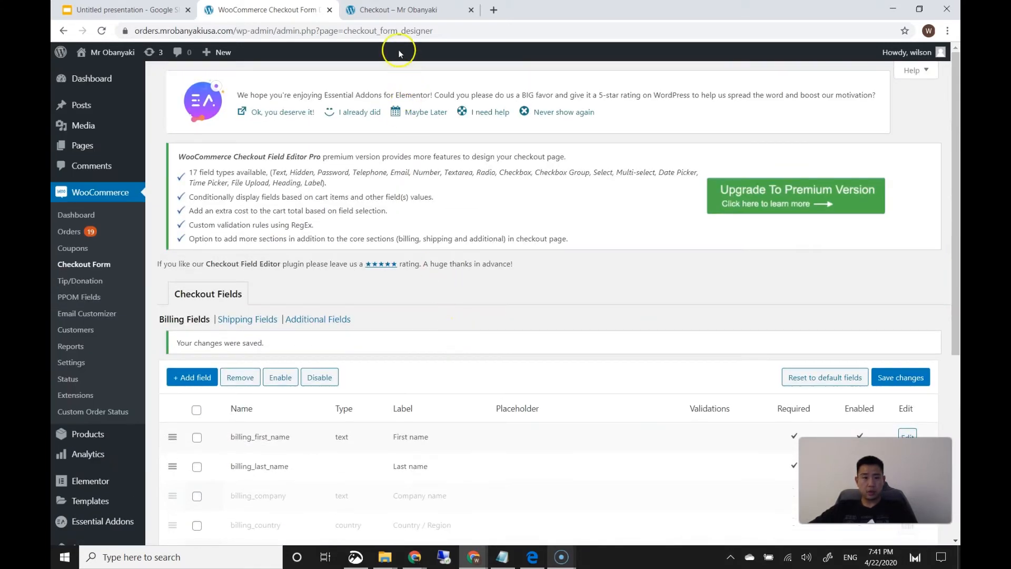
Reload the storefront checkout and set pickup to 22 Apr 2020 at 07:45 PM
{"action": "left_click", "coordinate": [392, 10]}
{"action": "scroll", "coordinate": [183, 305], "scroll_direction": "up", "scroll_amount": 4}
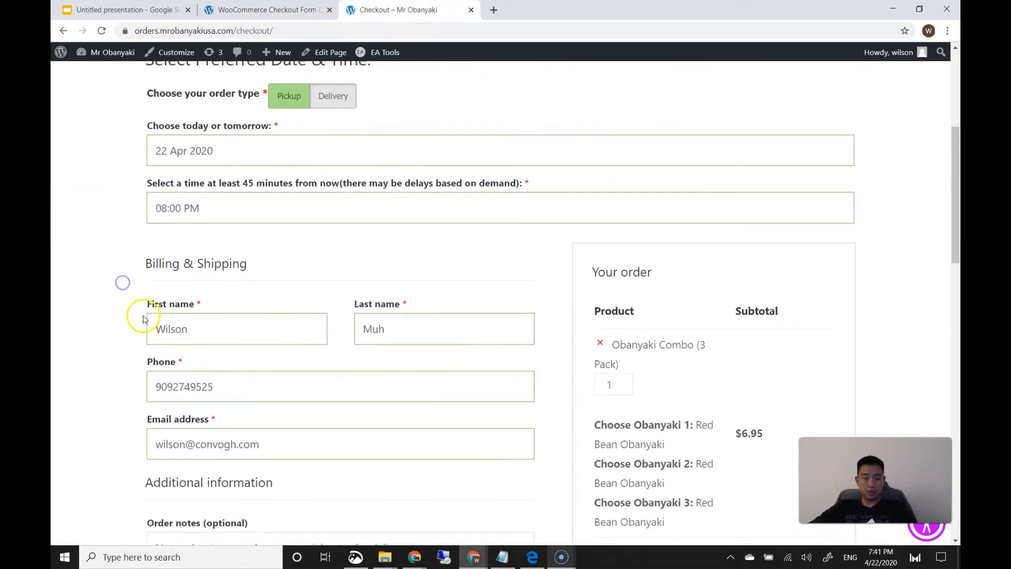
{"action": "scroll", "coordinate": [158, 305], "scroll_direction": "down", "scroll_amount": 2}
{"action": "scroll", "coordinate": [75, 255], "scroll_direction": "up", "scroll_amount": 2}
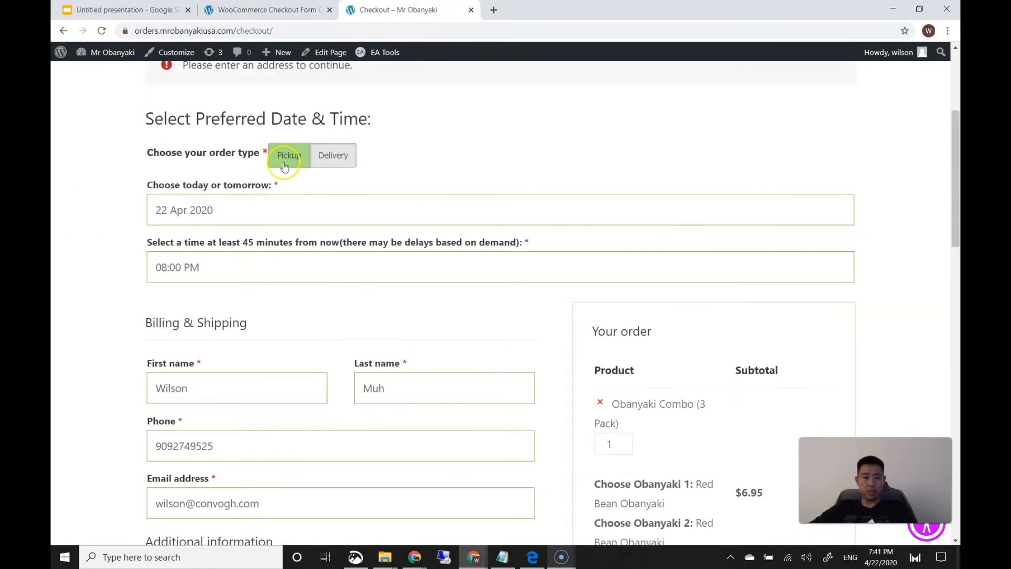
{"action": "scroll", "coordinate": [317, 163], "scroll_direction": "up", "scroll_amount": 5}
{"action": "left_click", "coordinate": [101, 31]}
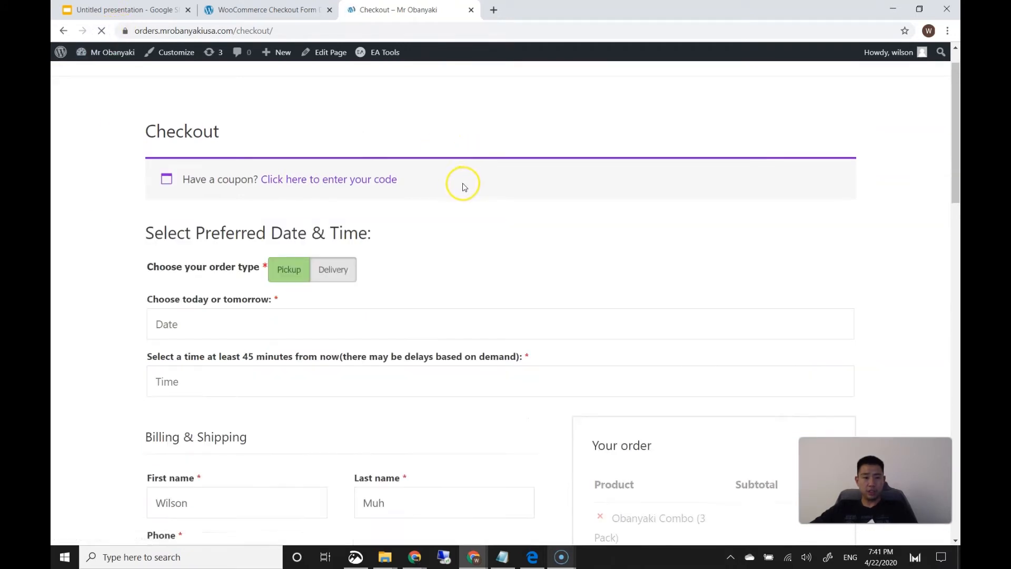
{"action": "scroll", "coordinate": [467, 193], "scroll_direction": "down", "scroll_amount": 6}
{"action": "scroll", "coordinate": [413, 214], "scroll_direction": "up", "scroll_amount": 4}
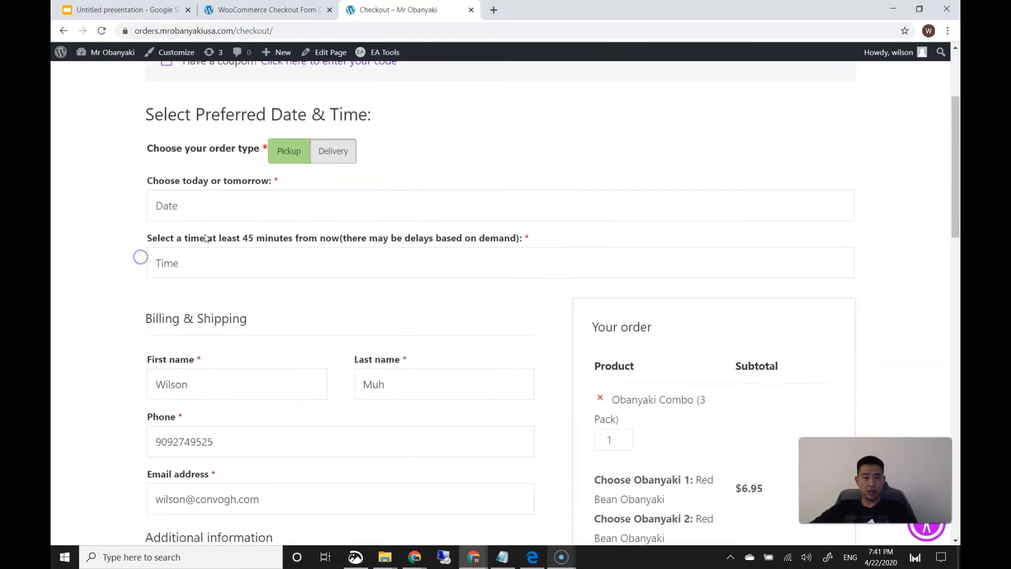
{"action": "left_click", "coordinate": [216, 213]}
{"action": "left_click", "coordinate": [219, 374]}
{"action": "left_click", "coordinate": [205, 265]}
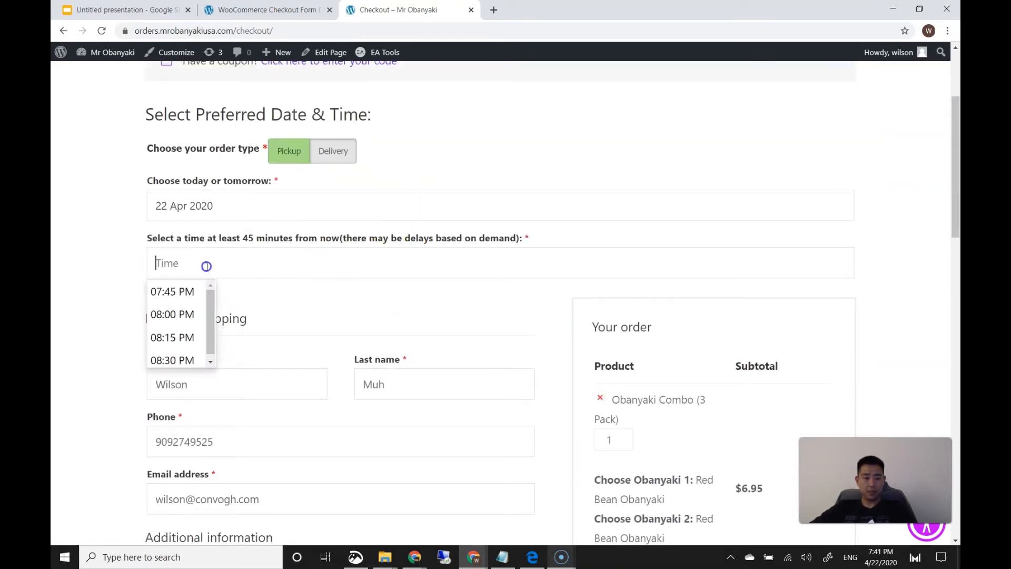
{"action": "left_click", "coordinate": [176, 291]}
Enter the test card number and place the order, highlighting the resulting address error
{"action": "scroll", "coordinate": [131, 299], "scroll_direction": "down", "scroll_amount": 12}
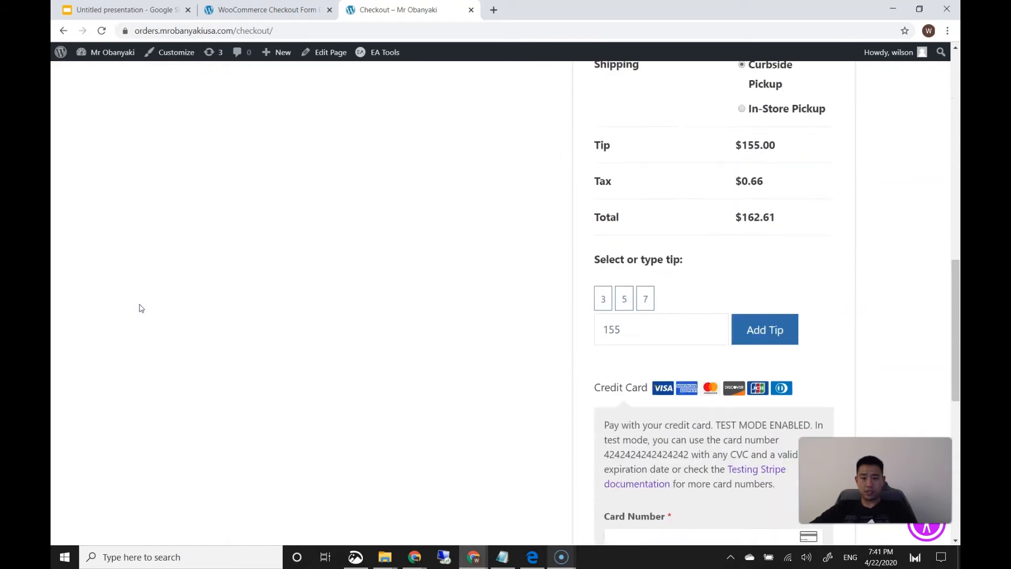
{"action": "scroll", "coordinate": [141, 308], "scroll_direction": "down", "scroll_amount": 3}
{"action": "left_click", "coordinate": [630, 343]}
{"action": "type", "text": "42"}
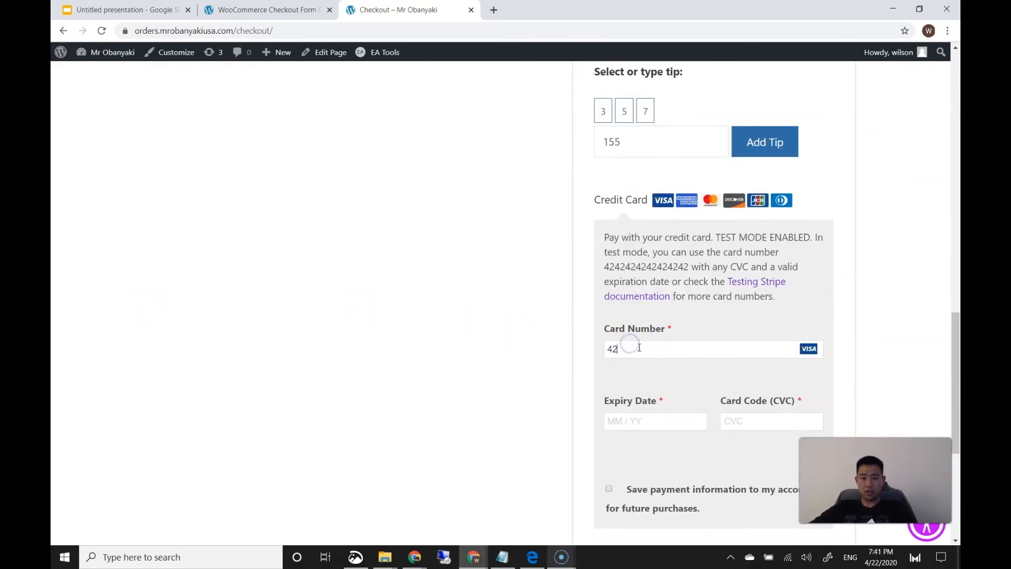
{"action": "type", "text": "42 4242 4242 4242"}
{"action": "scroll", "coordinate": [461, 399], "scroll_direction": "down", "scroll_amount": 3}
{"action": "left_click", "coordinate": [659, 476]}
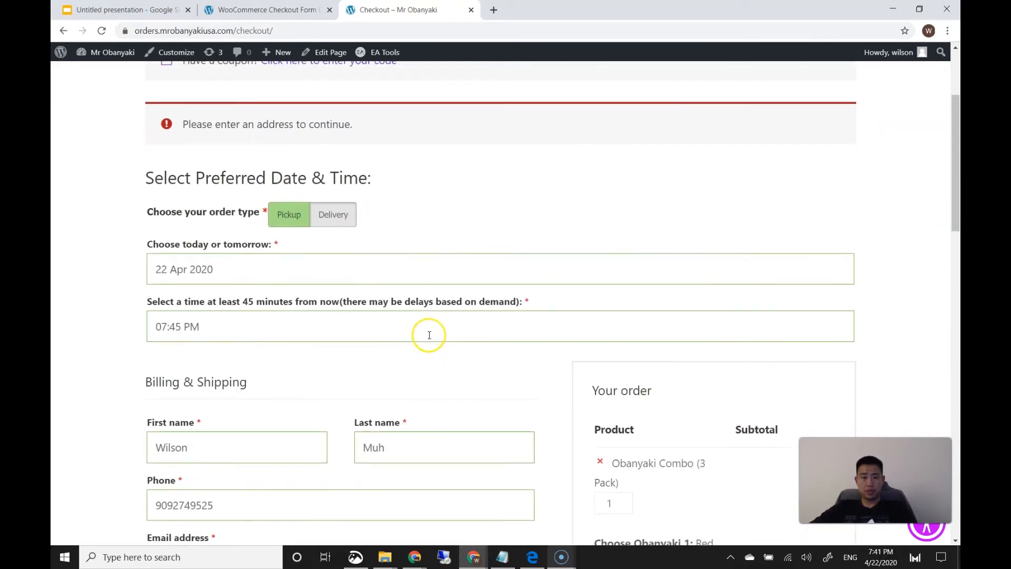
{"action": "left_click_drag", "start_coordinate": [326, 129], "coordinate": [266, 124]}
Save the billing field settings again in the Checkout Form tab
{"action": "left_click", "coordinate": [270, 123]}
{"action": "left_click", "coordinate": [278, 12]}
{"action": "scroll", "coordinate": [388, 225], "scroll_direction": "down", "scroll_amount": 5}
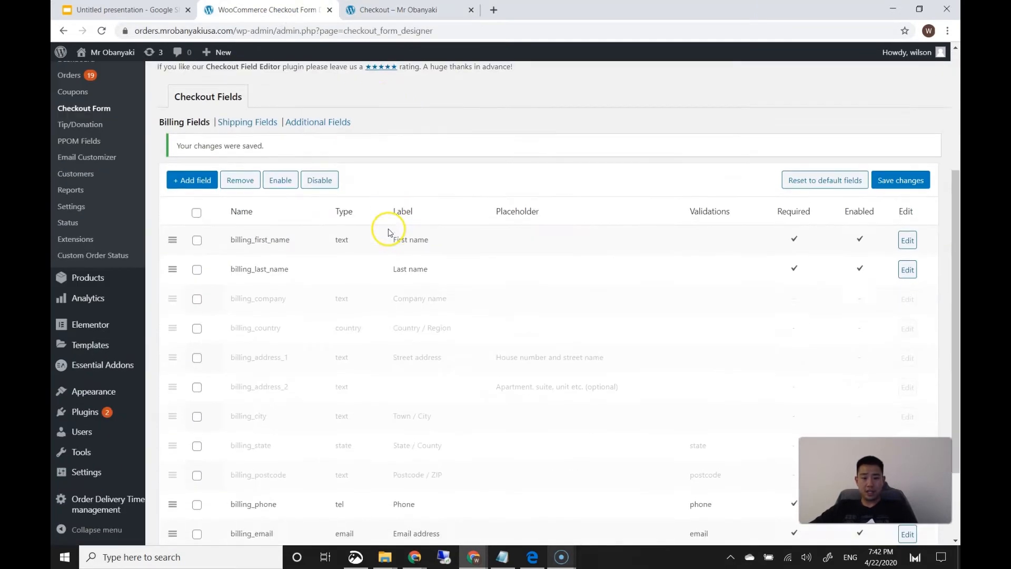
{"action": "scroll", "coordinate": [564, 273], "scroll_direction": "up", "scroll_amount": 2}
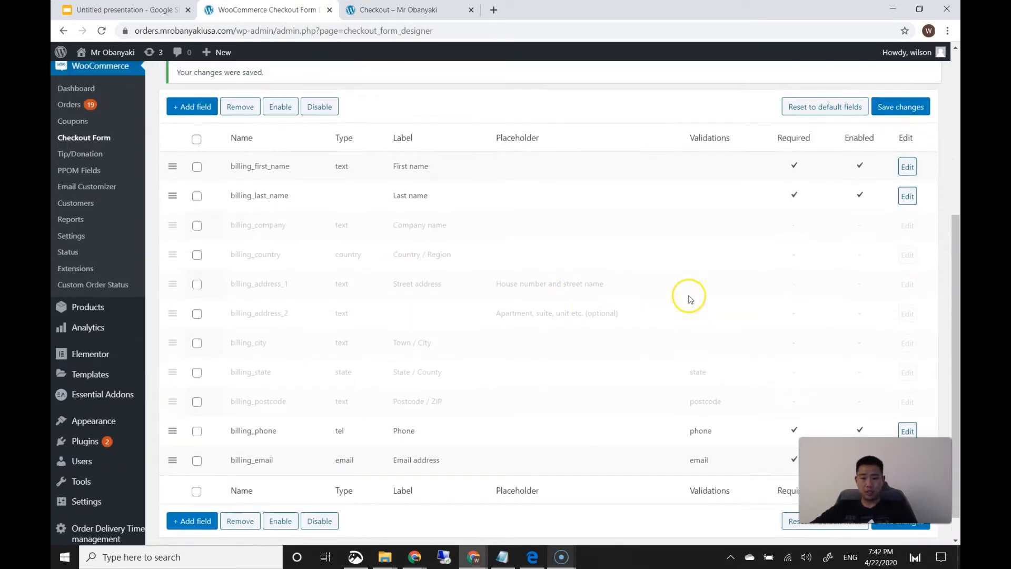
{"action": "left_click", "coordinate": [927, 199]}
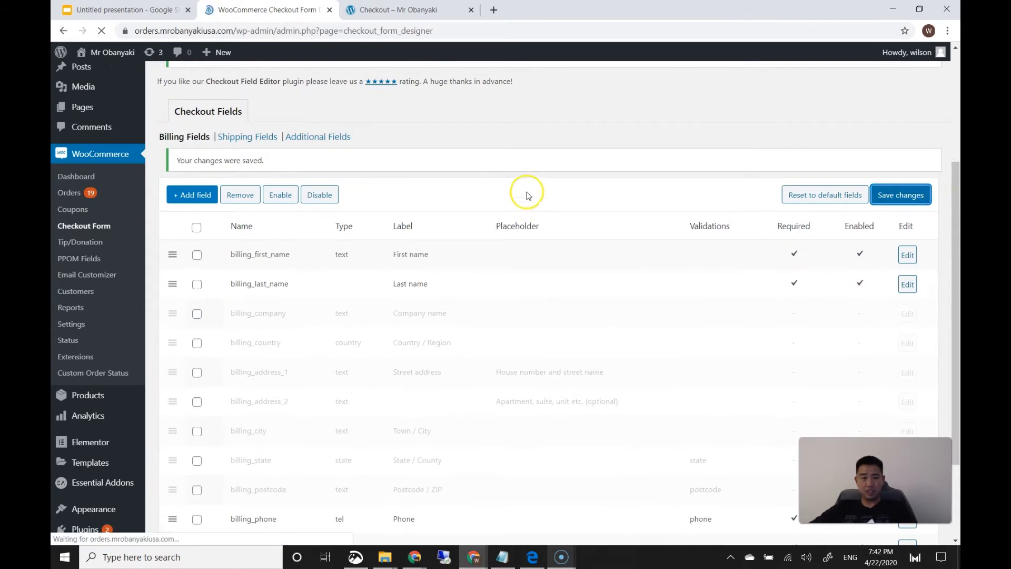
Reload the storefront checkout and choose a 22 Apr 2020, 08:00 PM pickup
{"action": "left_click", "coordinate": [403, 10]}
{"action": "left_click", "coordinate": [102, 30]}
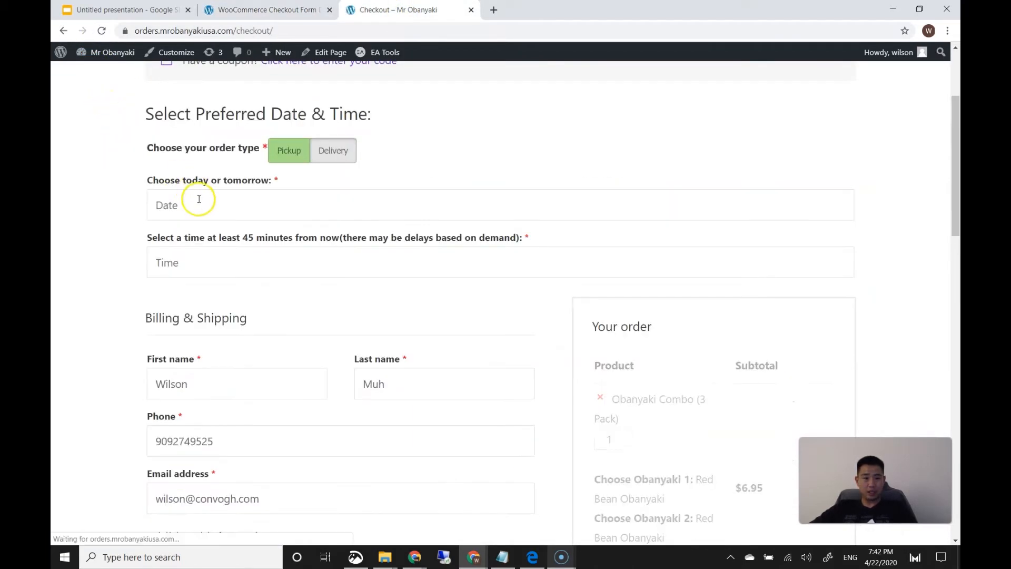
{"action": "left_click", "coordinate": [197, 203]}
{"action": "left_click", "coordinate": [223, 375]}
{"action": "left_click", "coordinate": [279, 262]}
{"action": "left_click", "coordinate": [177, 312]}
Enter the test card number and place the test order again
{"action": "scroll", "coordinate": [165, 381], "scroll_direction": "down", "scroll_amount": 7}
{"action": "scroll", "coordinate": [165, 380], "scroll_direction": "down", "scroll_amount": 13}
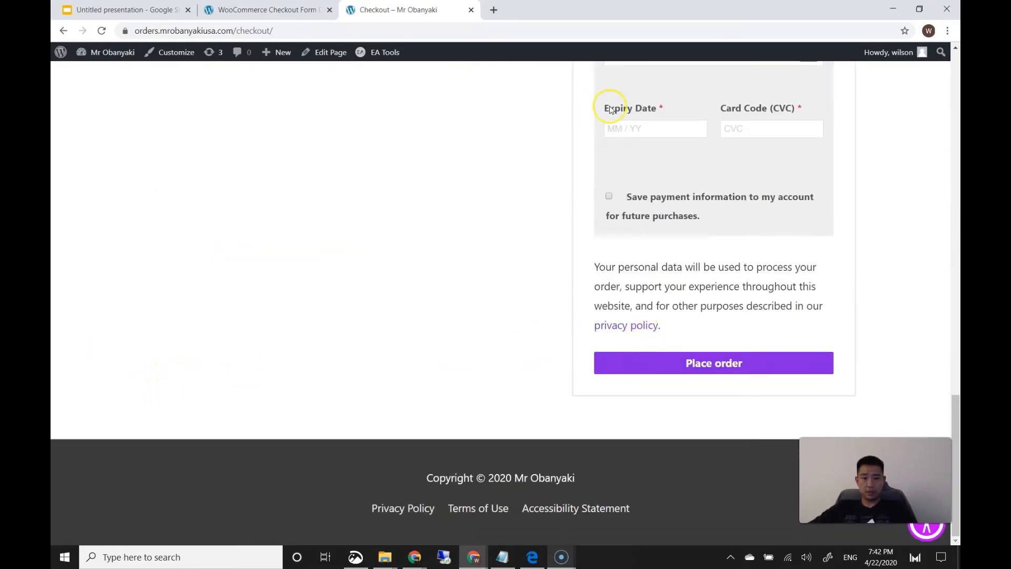
{"action": "scroll", "coordinate": [610, 260], "scroll_direction": "up", "scroll_amount": 1}
{"action": "left_click", "coordinate": [645, 119]}
{"action": "type", "text": "4242 4242 4242 4242"}
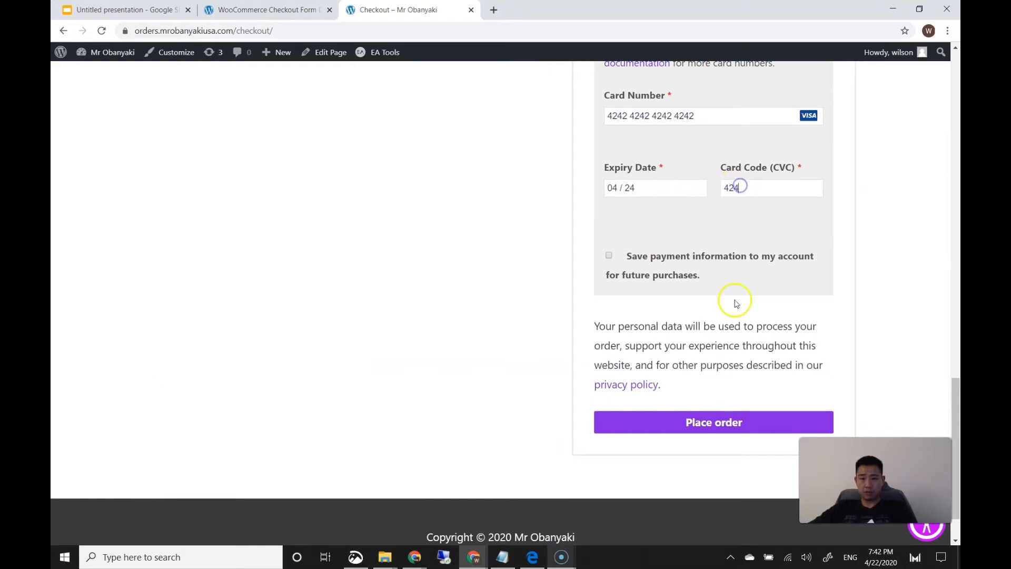
{"action": "left_click", "coordinate": [724, 421]}
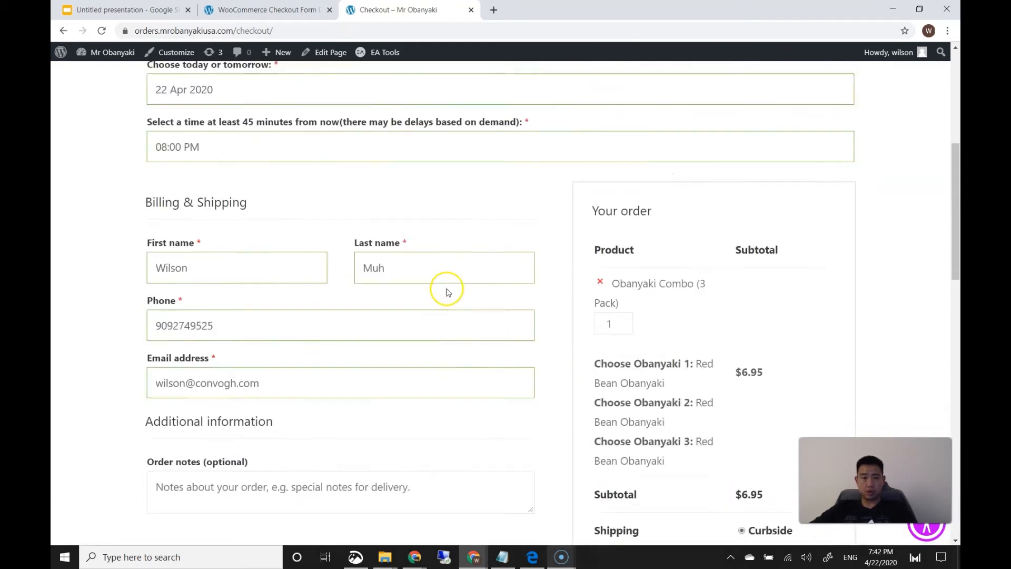
Deactivate the Checkout Field Editor for WooCommerce plugin in Installed Plugins
{"action": "left_click", "coordinate": [249, 17]}
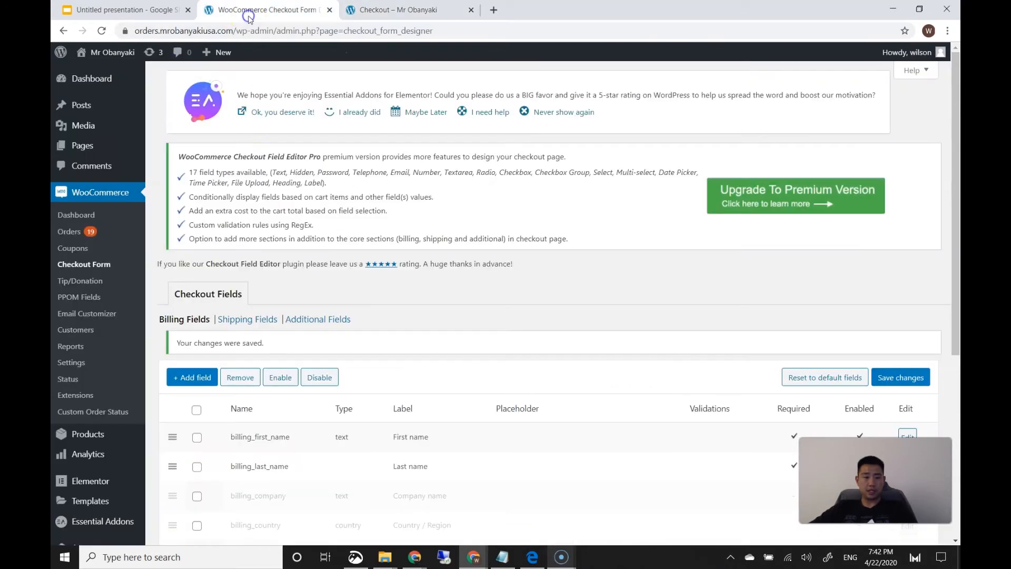
{"action": "scroll", "coordinate": [433, 284], "scroll_direction": "down", "scroll_amount": 5}
{"action": "scroll", "coordinate": [424, 285], "scroll_direction": "up", "scroll_amount": 1}
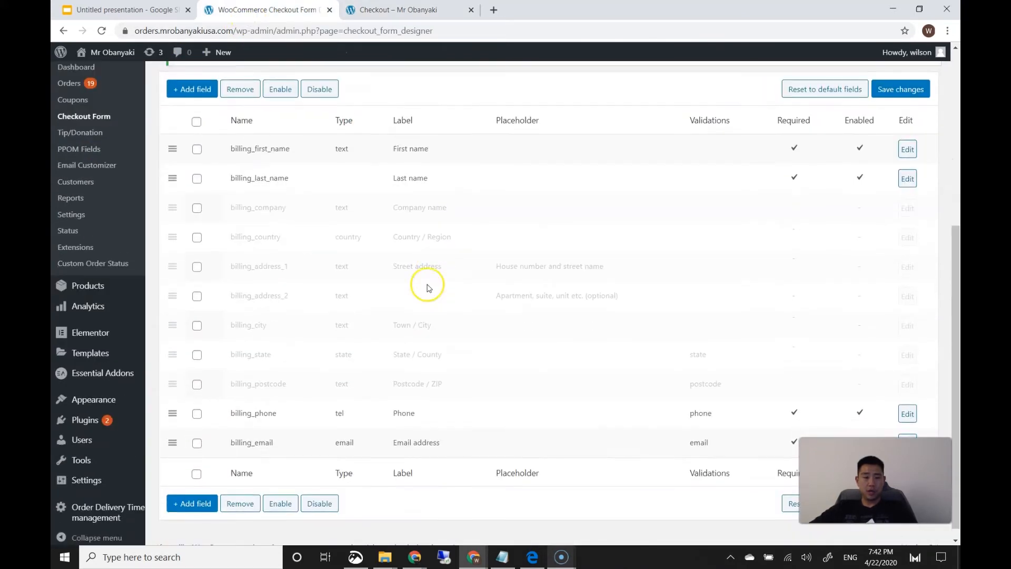
{"action": "scroll", "coordinate": [99, 369], "scroll_direction": "down", "scroll_amount": 1}
{"action": "left_click", "coordinate": [169, 413]}
{"action": "scroll", "coordinate": [388, 335], "scroll_direction": "down", "scroll_amount": 3}
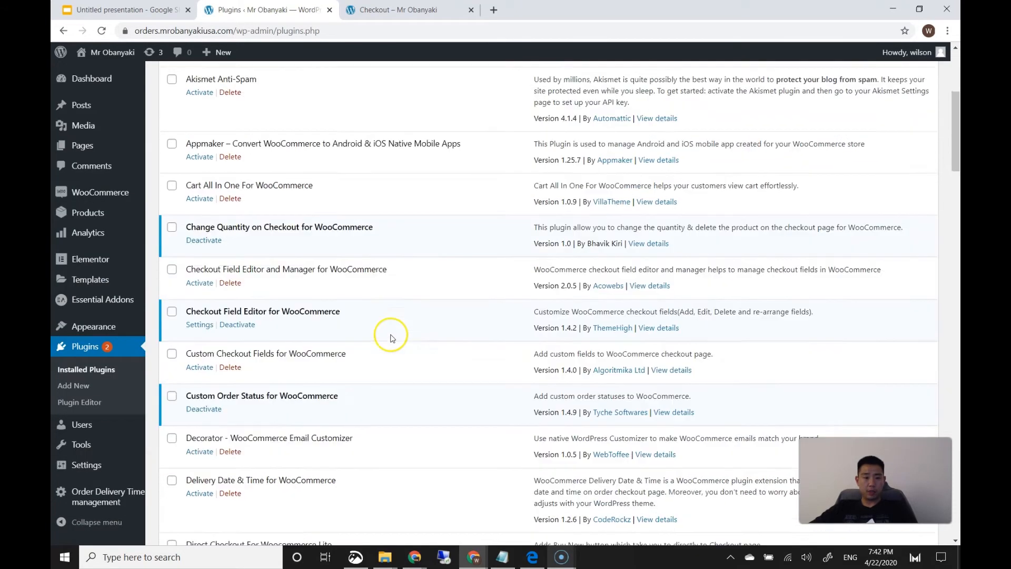
{"action": "left_click", "coordinate": [235, 279]}
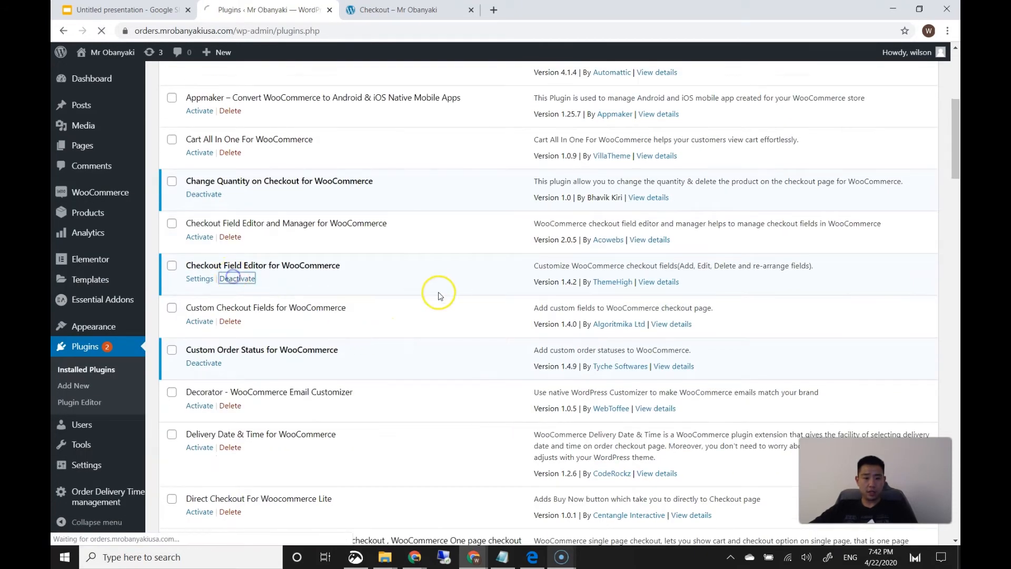
Activate Custom Checkout Fields for WooCommerce and go to its settings
{"action": "scroll", "coordinate": [436, 298], "scroll_direction": "down", "scroll_amount": 6}
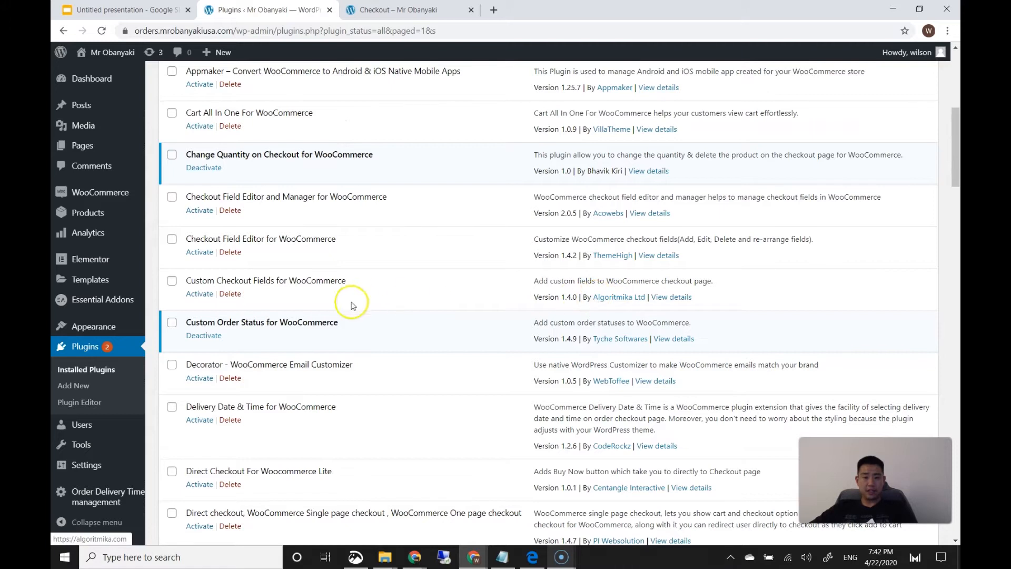
{"action": "left_click", "coordinate": [199, 293]}
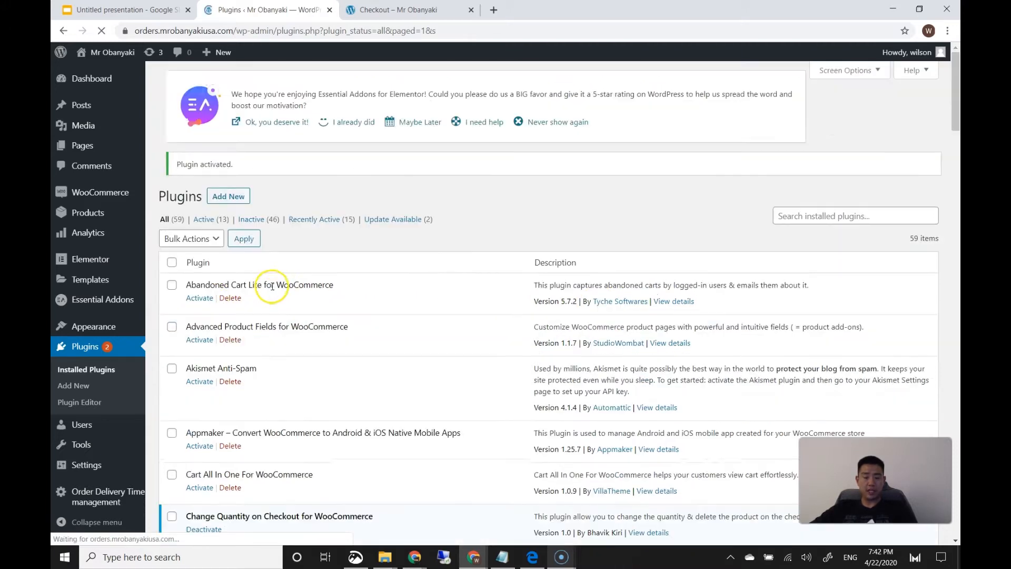
{"action": "scroll", "coordinate": [308, 316], "scroll_direction": "down", "scroll_amount": 2}
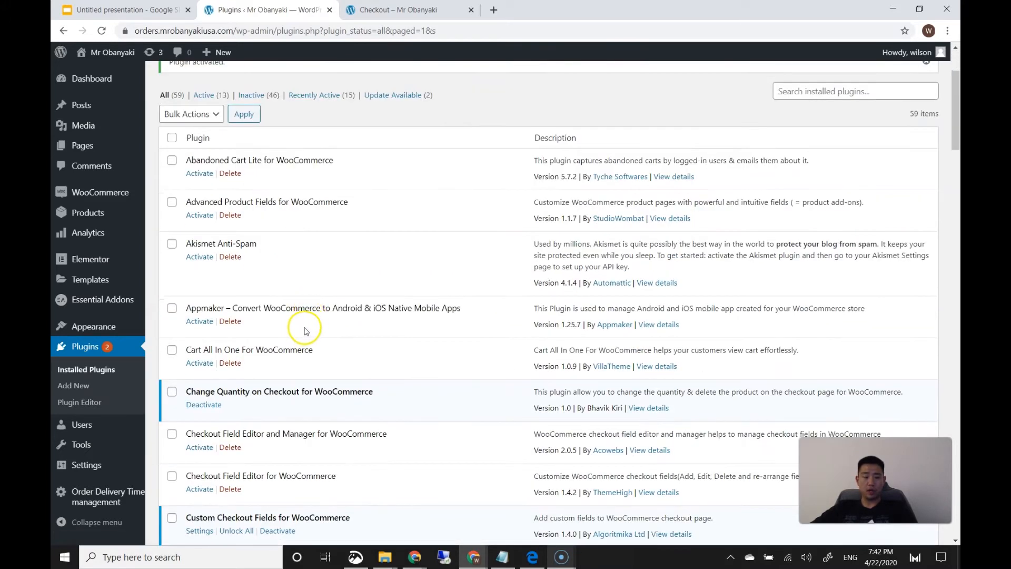
{"action": "scroll", "coordinate": [379, 341], "scroll_direction": "down", "scroll_amount": 3}
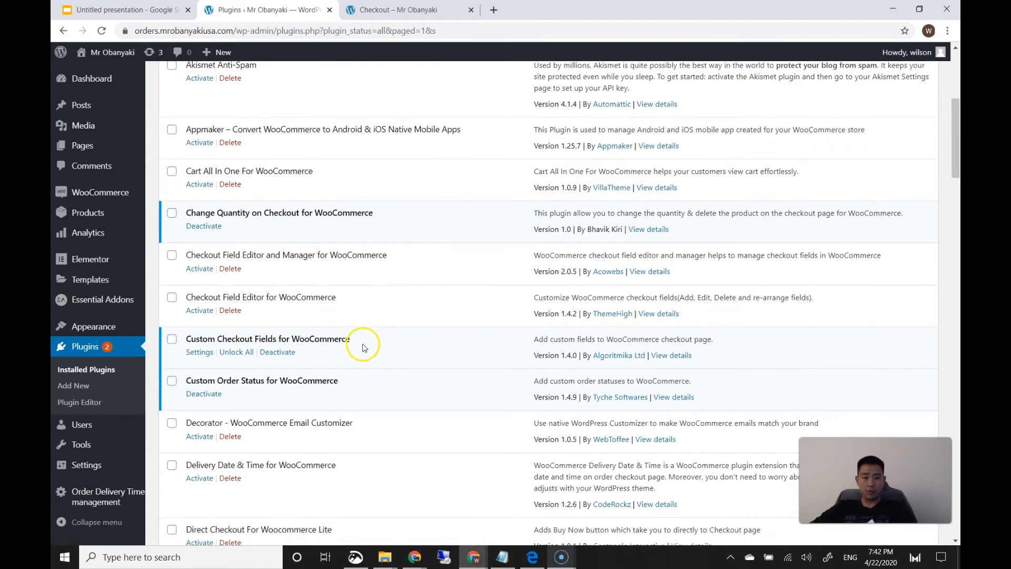
{"action": "scroll", "coordinate": [361, 343], "scroll_direction": "down", "scroll_amount": 2}
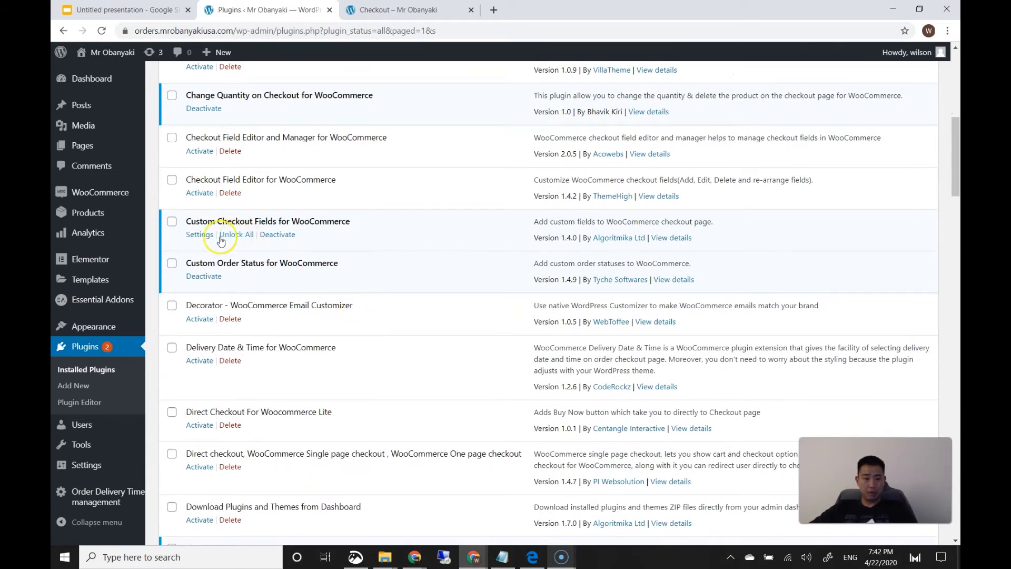
{"action": "left_click", "coordinate": [198, 233]}
{"action": "scroll", "coordinate": [324, 271], "scroll_direction": "down", "scroll_amount": 1}
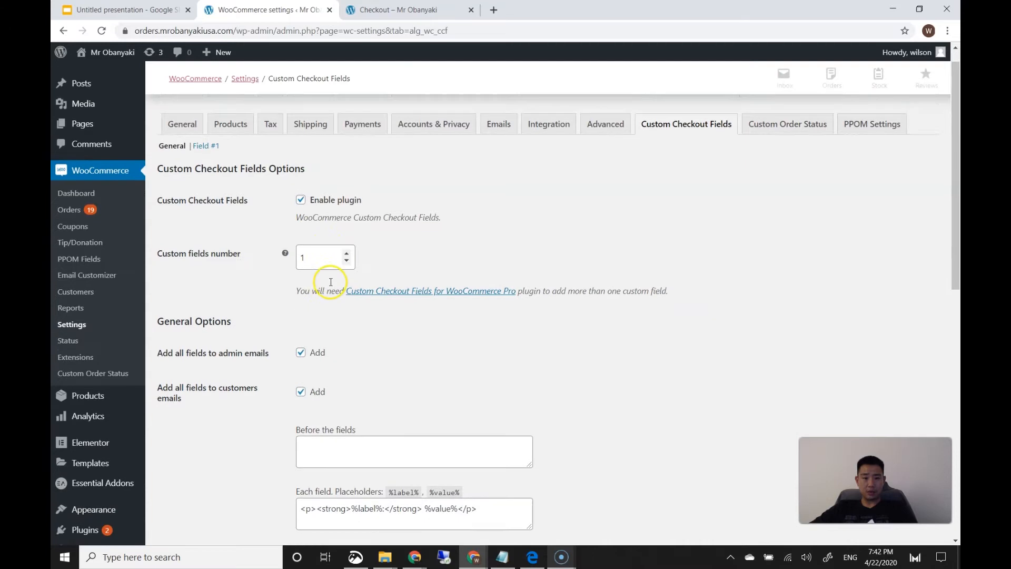
{"action": "scroll", "coordinate": [331, 282], "scroll_direction": "down", "scroll_amount": 1}
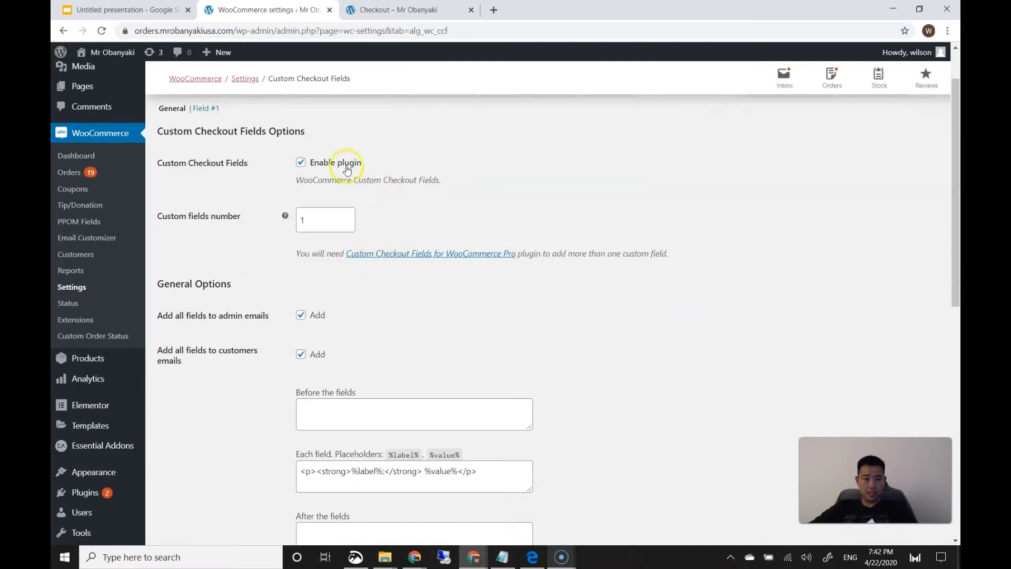
{"action": "scroll", "coordinate": [387, 247], "scroll_direction": "down", "scroll_amount": 1}
{"action": "scroll", "coordinate": [385, 251], "scroll_direction": "down", "scroll_amount": 2}
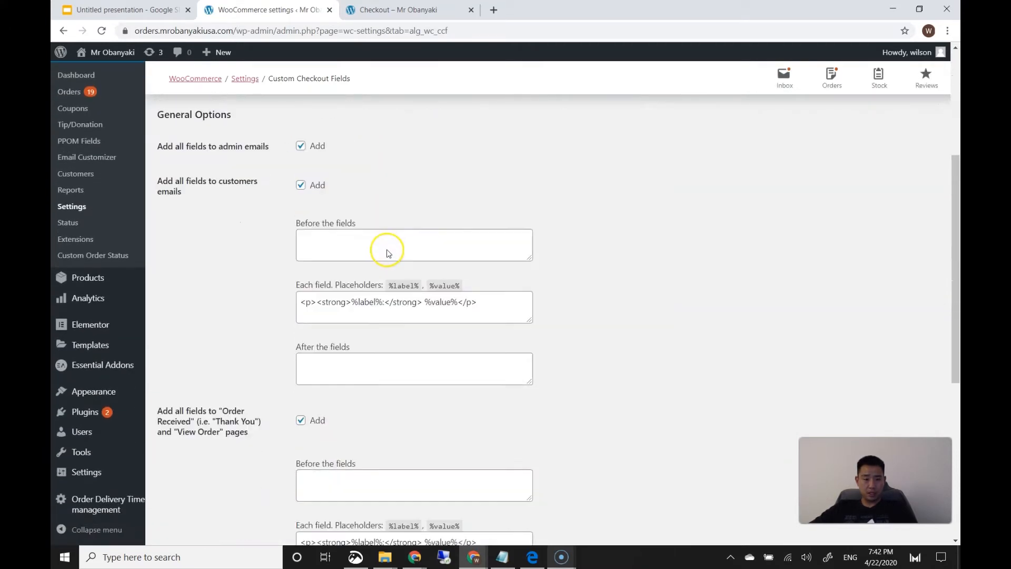
{"action": "scroll", "coordinate": [264, 269], "scroll_direction": "down", "scroll_amount": 6}
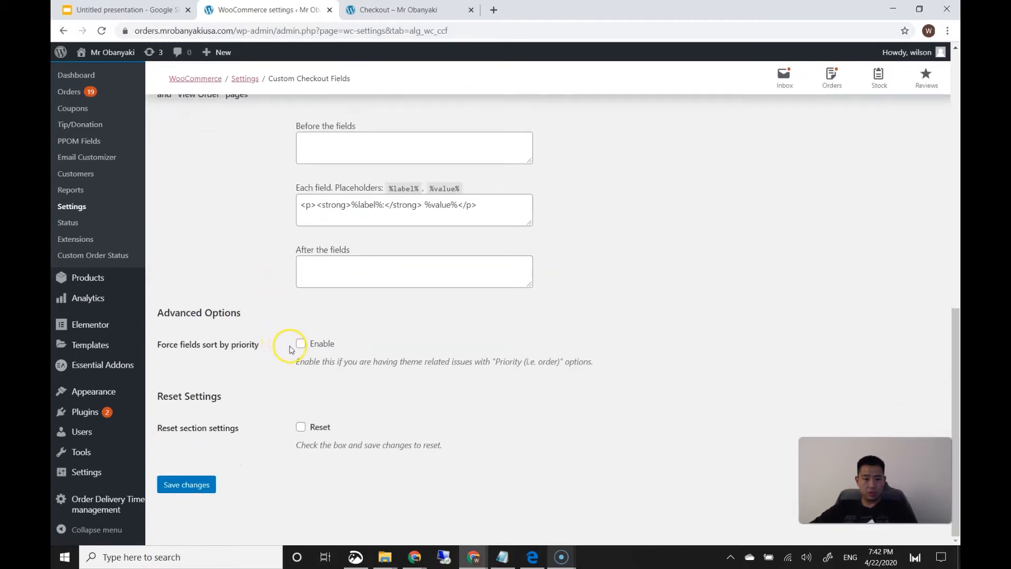
{"action": "scroll", "coordinate": [268, 340], "scroll_direction": "up", "scroll_amount": 10}
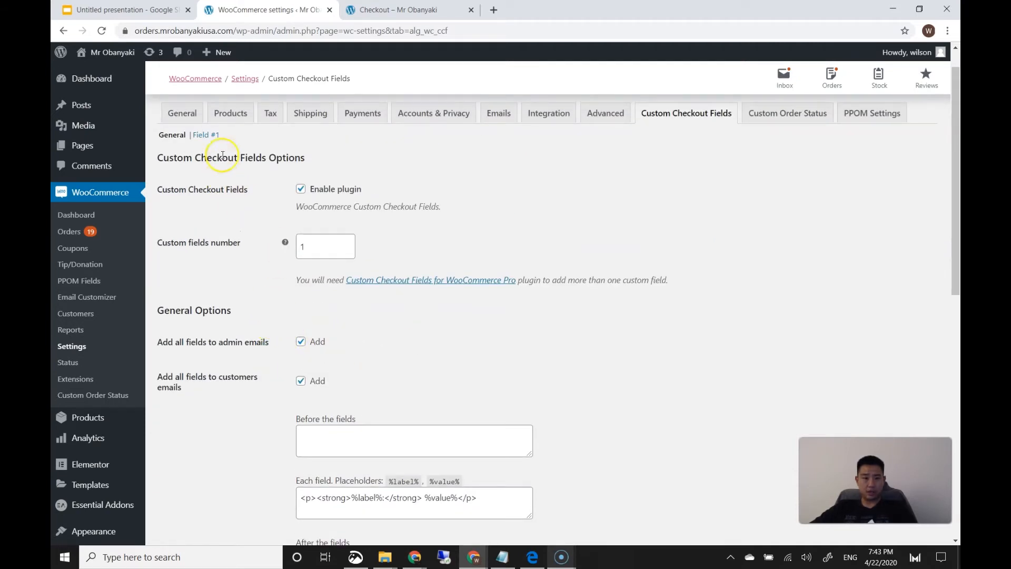
{"action": "left_click", "coordinate": [206, 135]}
{"action": "scroll", "coordinate": [284, 240], "scroll_direction": "down", "scroll_amount": 3}
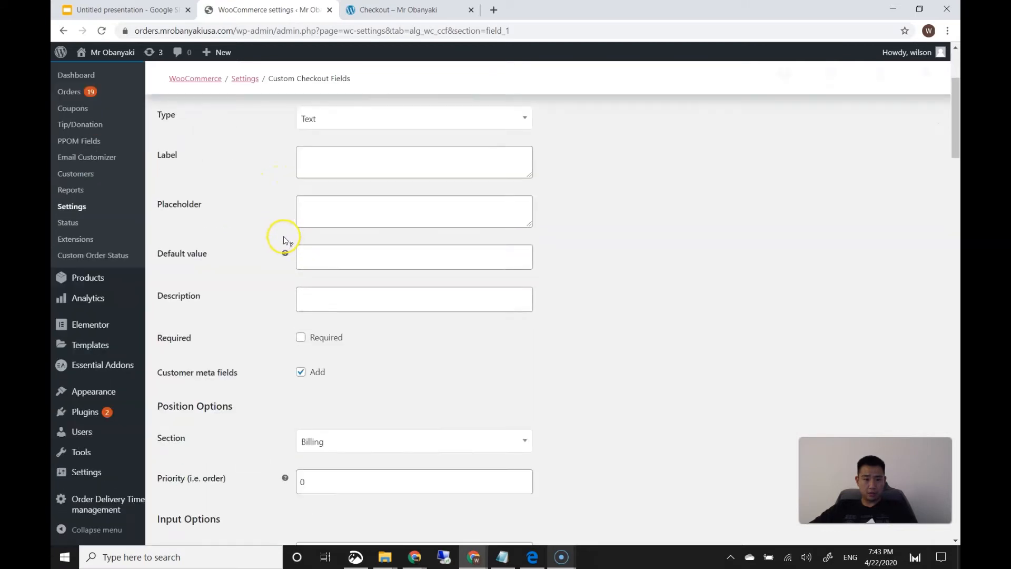
{"action": "scroll", "coordinate": [284, 240], "scroll_direction": "down", "scroll_amount": 18}
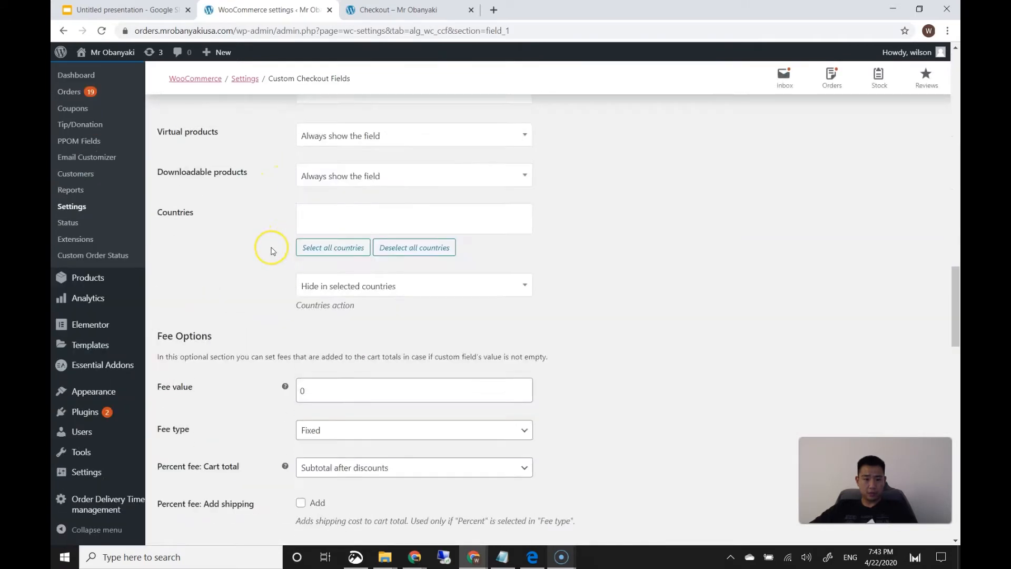
{"action": "scroll", "coordinate": [271, 250], "scroll_direction": "down", "scroll_amount": 15}
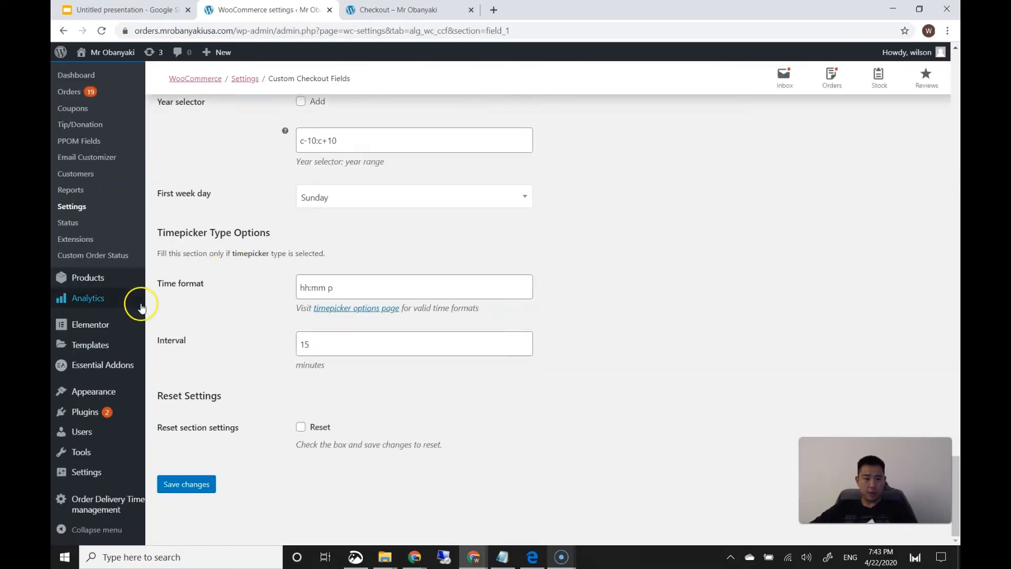
Deactivate the Custom Checkout Fields for WooCommerce plugin
{"action": "mouse_move", "coordinate": [87, 411]}
{"action": "left_click", "coordinate": [153, 412]}
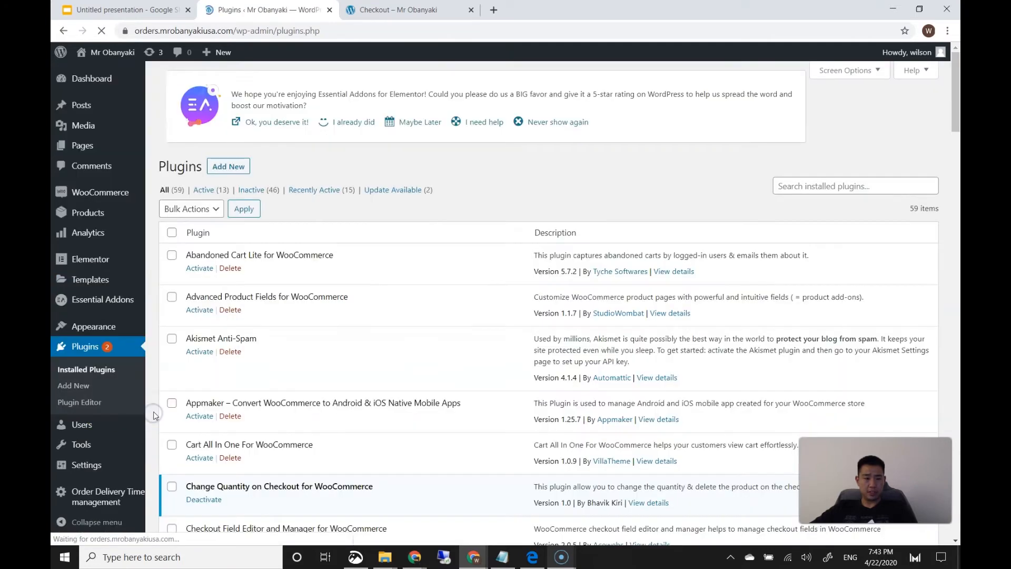
{"action": "scroll", "coordinate": [274, 390], "scroll_direction": "down", "scroll_amount": 7}
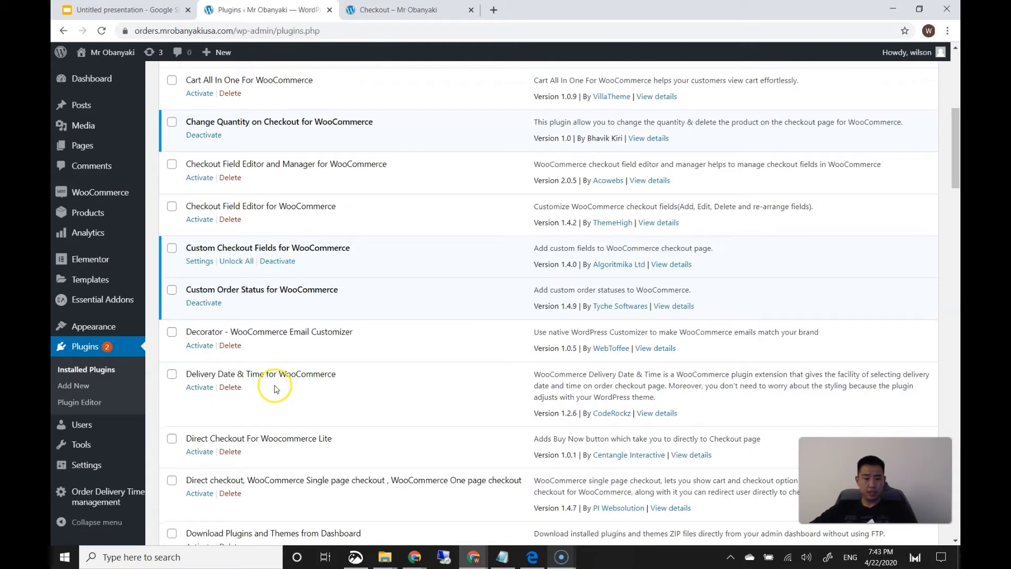
{"action": "left_click", "coordinate": [277, 263]}
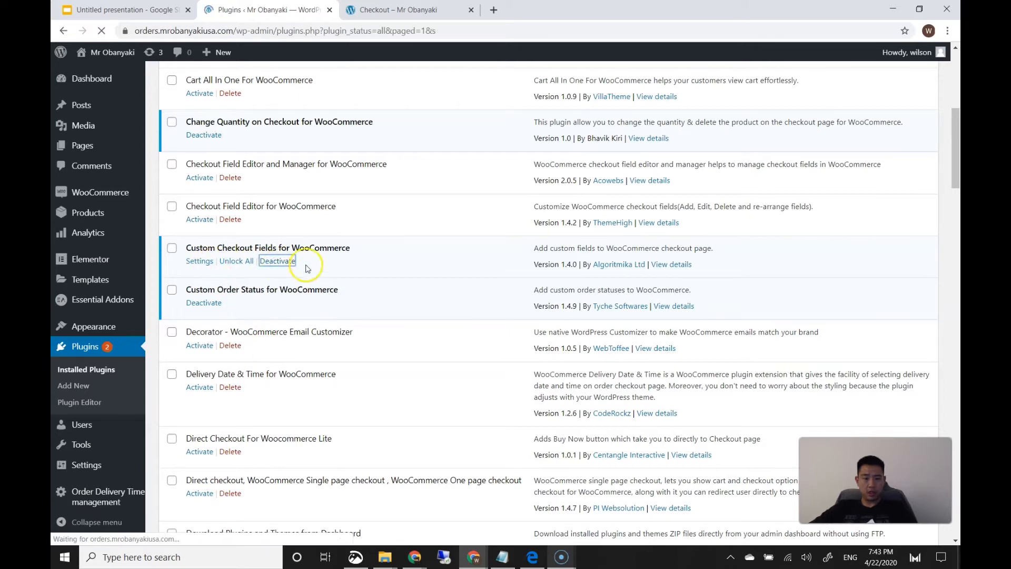
Activate the Flexible Checkout Fields plugin further down the list
{"action": "scroll", "coordinate": [310, 316], "scroll_direction": "down", "scroll_amount": 9}
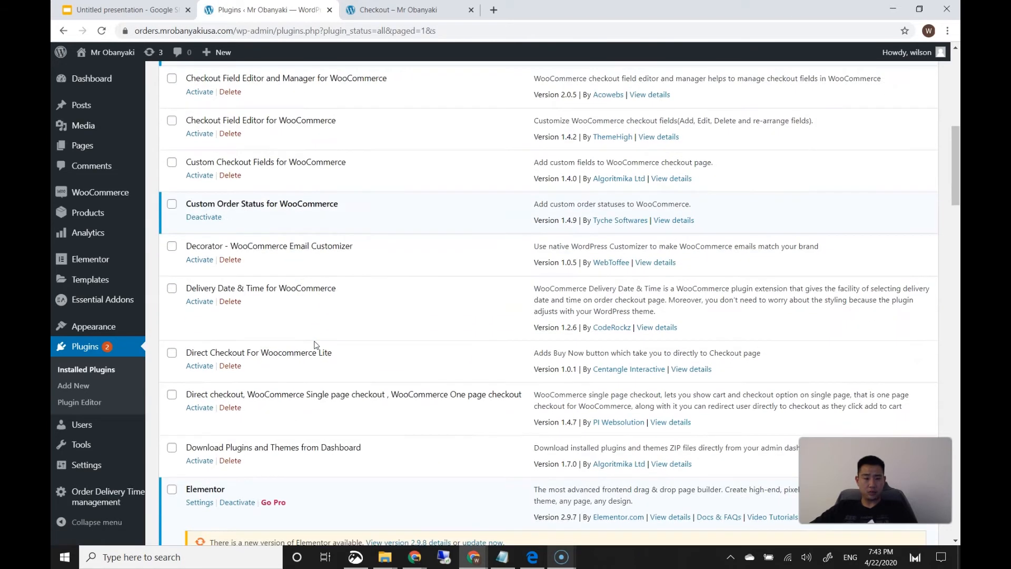
{"action": "scroll", "coordinate": [315, 332], "scroll_direction": "down", "scroll_amount": 1}
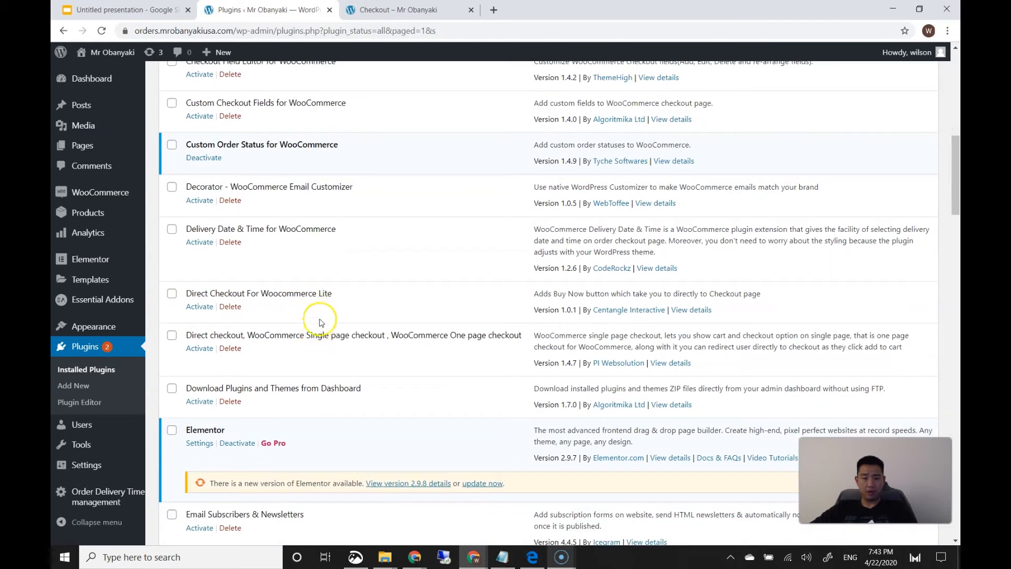
{"action": "scroll", "coordinate": [311, 277], "scroll_direction": "down", "scroll_amount": 5}
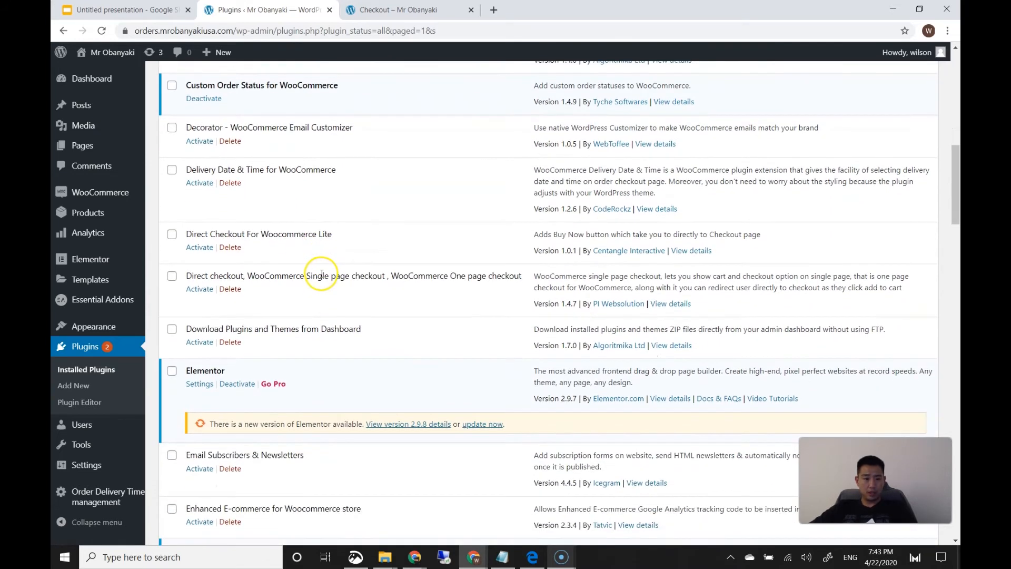
{"action": "scroll", "coordinate": [313, 280], "scroll_direction": "down", "scroll_amount": 3}
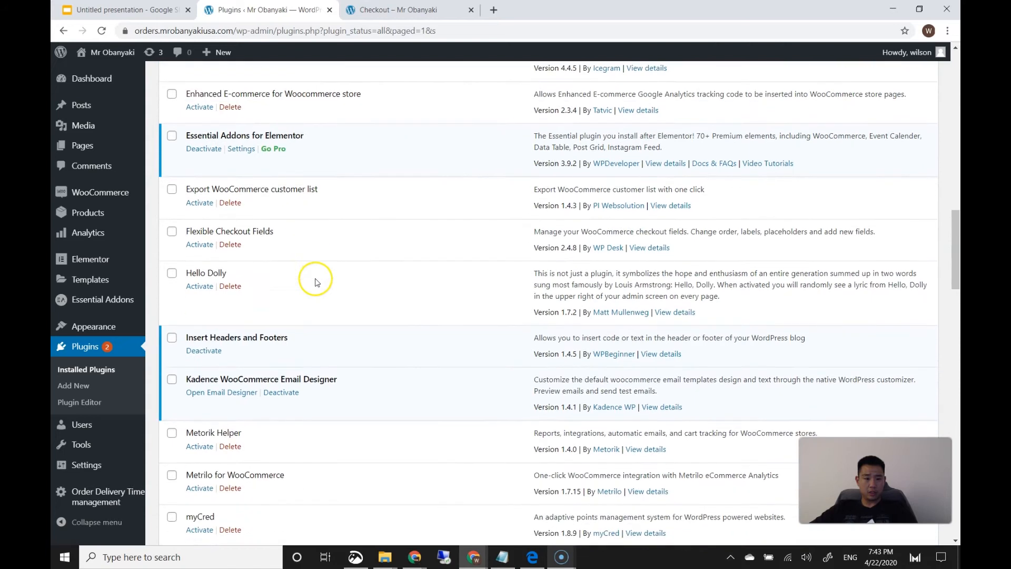
{"action": "scroll", "coordinate": [300, 253], "scroll_direction": "down", "scroll_amount": 1}
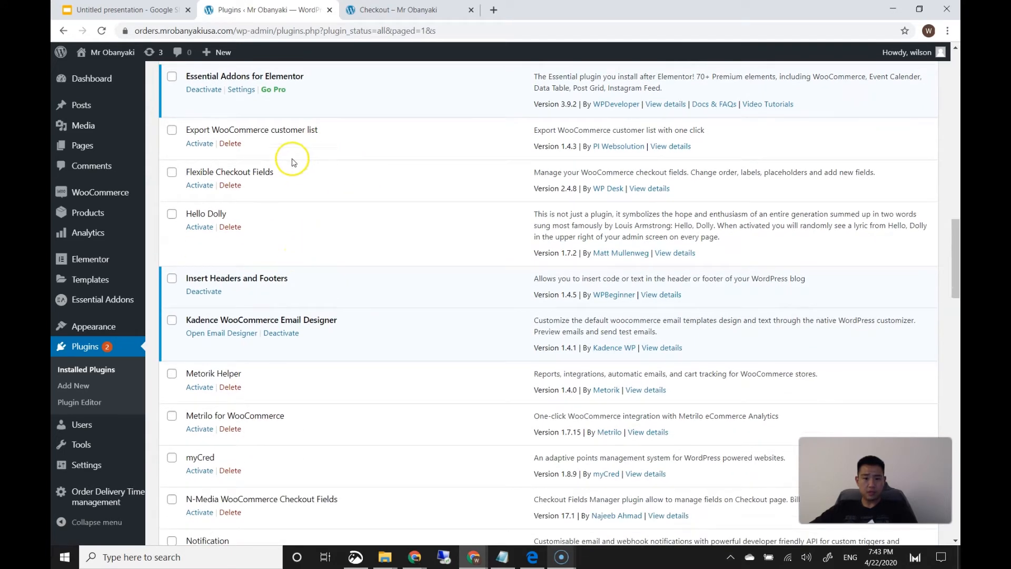
{"action": "left_click", "coordinate": [207, 185]}
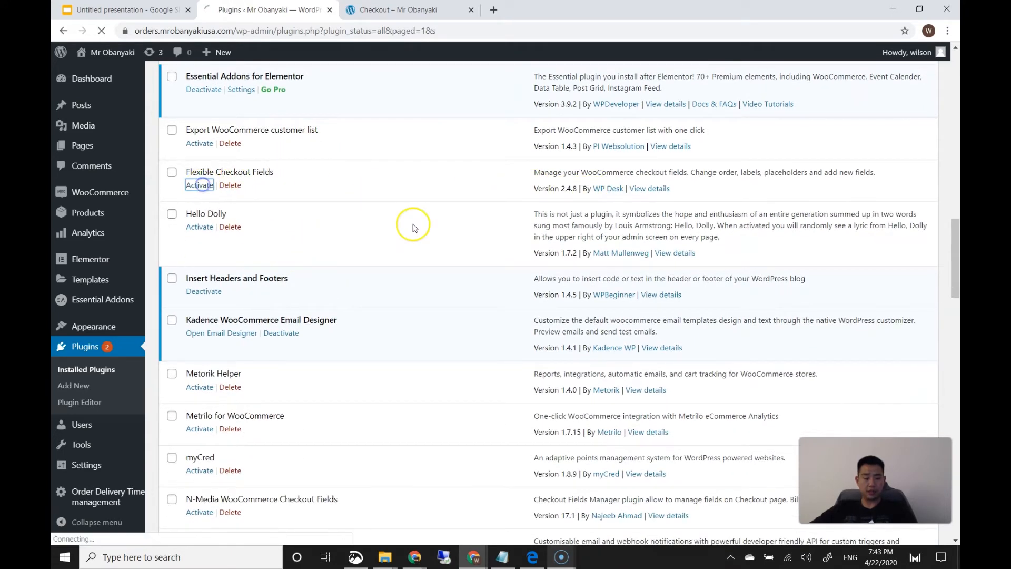
{"action": "scroll", "coordinate": [389, 299], "scroll_direction": "down", "scroll_amount": 9}
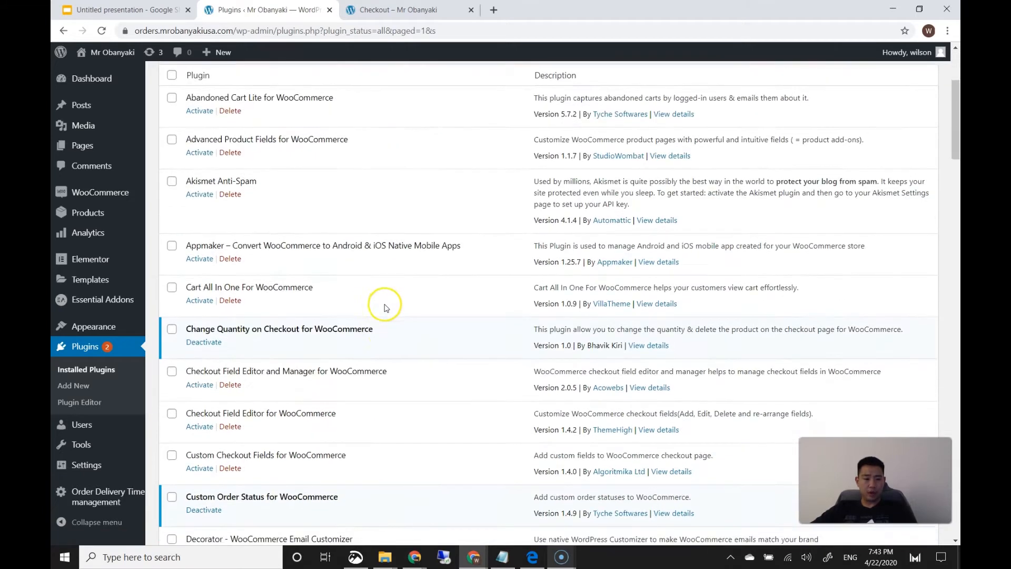
{"action": "mouse_move", "coordinate": [89, 198]}
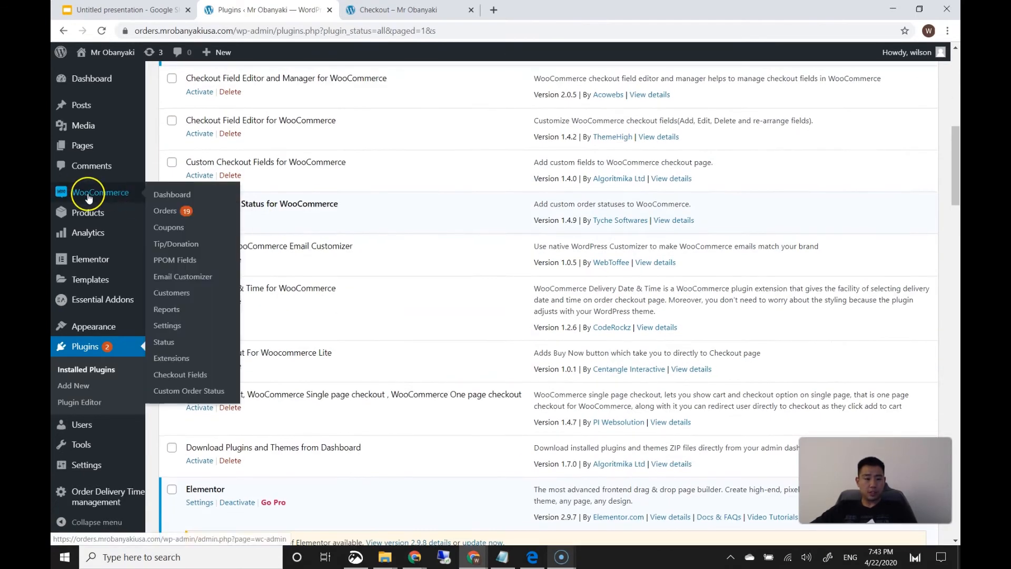
Reload the storefront checkout page to check its fields
{"action": "left_click", "coordinate": [369, 9]}
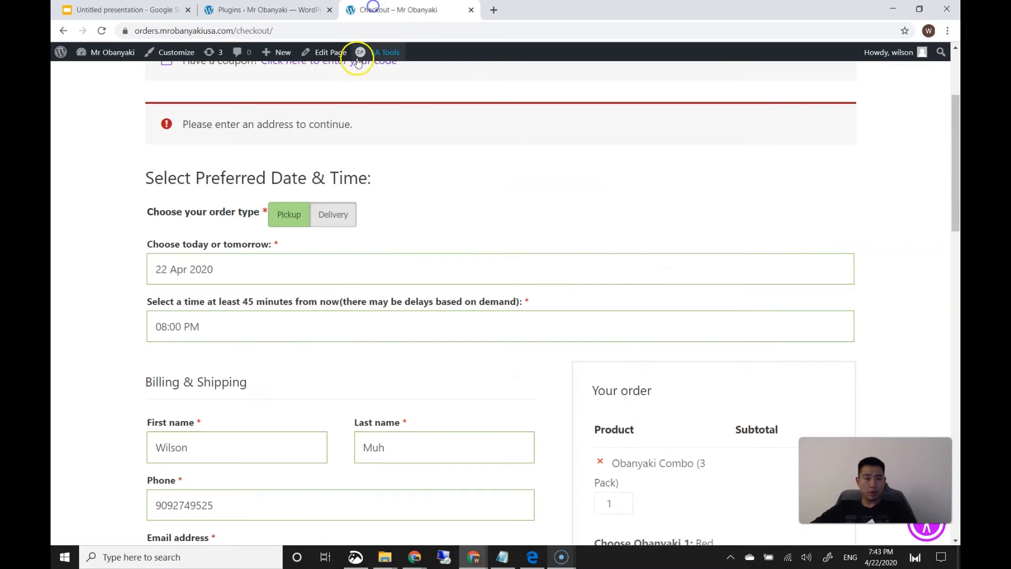
{"action": "left_click", "coordinate": [103, 33]}
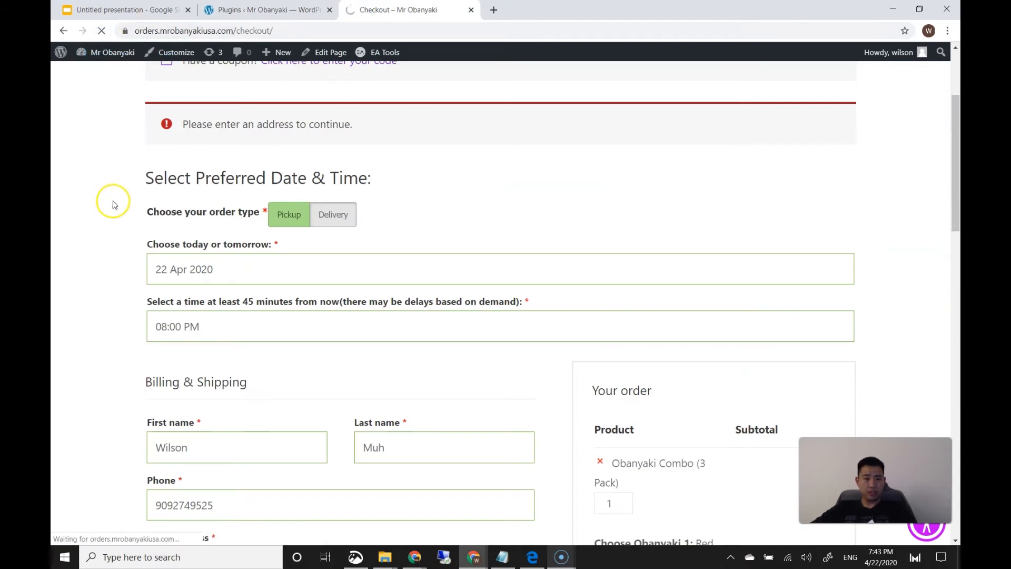
{"action": "scroll", "coordinate": [124, 220], "scroll_direction": "down", "scroll_amount": 9}
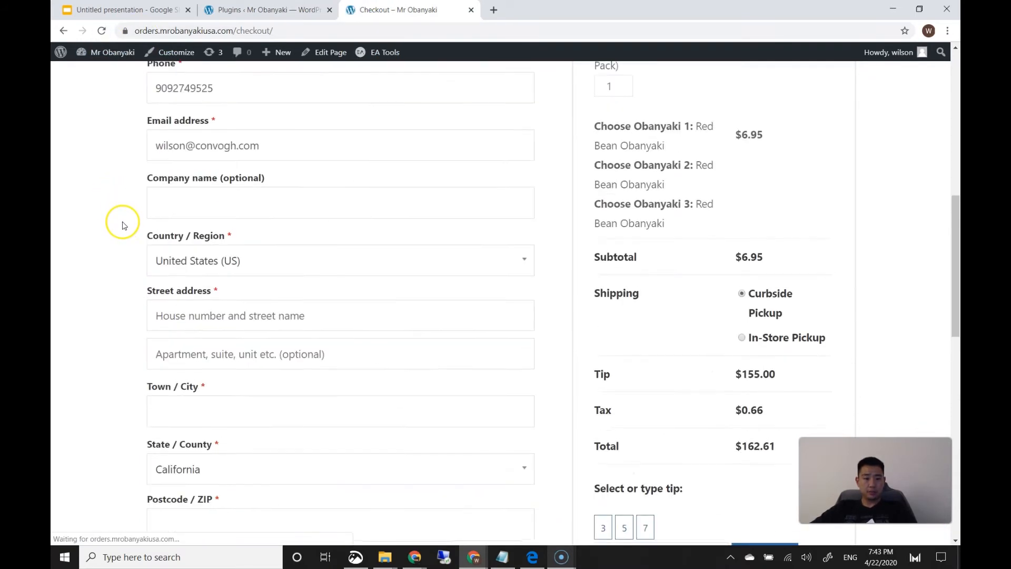
{"action": "scroll", "coordinate": [358, 256], "scroll_direction": "down", "scroll_amount": 2}
Review the Flexible Checkout Fields billing list, inspecting the First name field's settings
{"action": "left_click", "coordinate": [289, 11]}
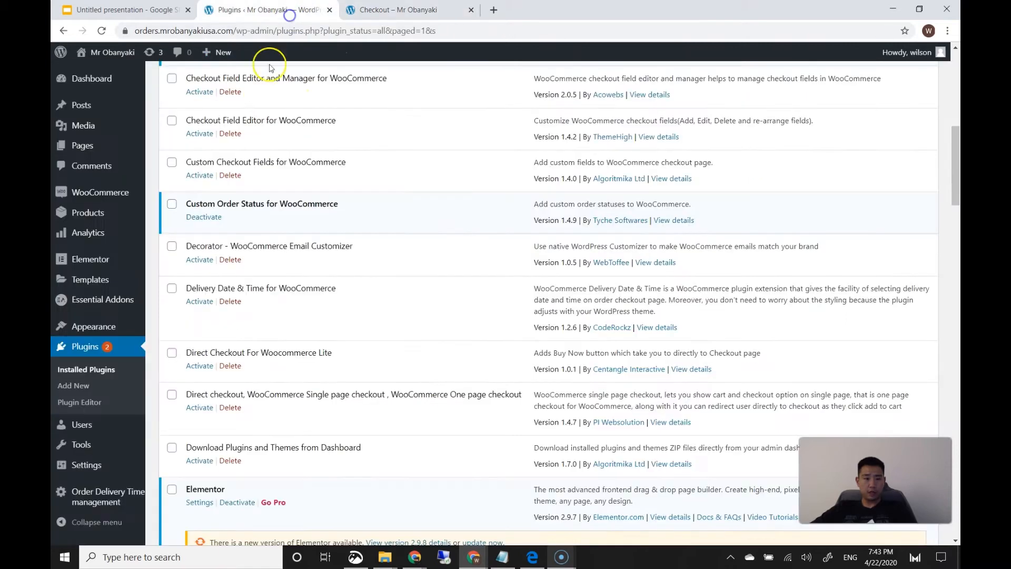
{"action": "mouse_move", "coordinate": [101, 199]}
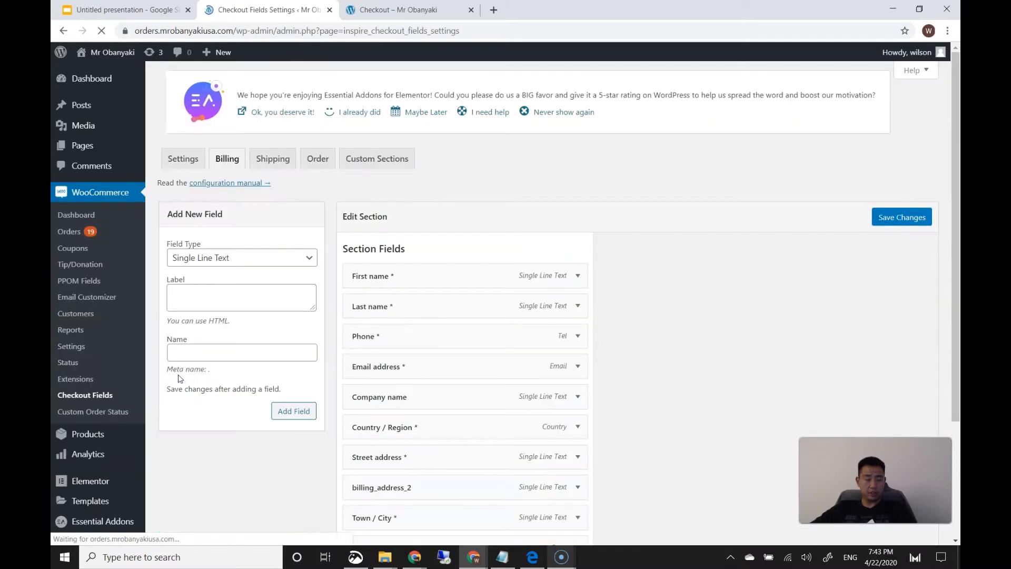
{"action": "scroll", "coordinate": [252, 333], "scroll_direction": "down", "scroll_amount": 5}
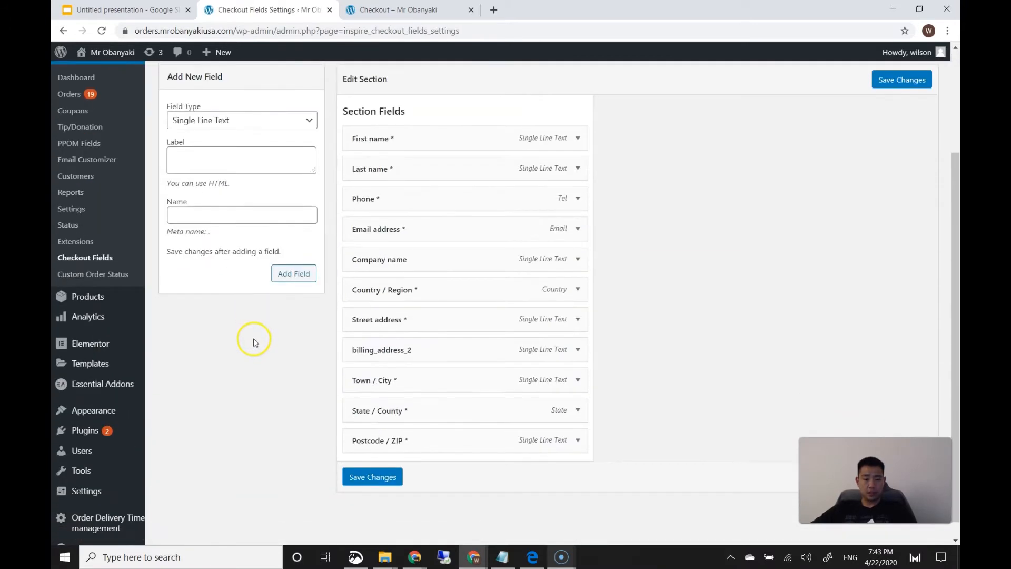
{"action": "scroll", "coordinate": [264, 345], "scroll_direction": "up", "scroll_amount": 1}
{"action": "scroll", "coordinate": [510, 330], "scroll_direction": "up", "scroll_amount": 2}
{"action": "scroll", "coordinate": [526, 215], "scroll_direction": "down", "scroll_amount": 3}
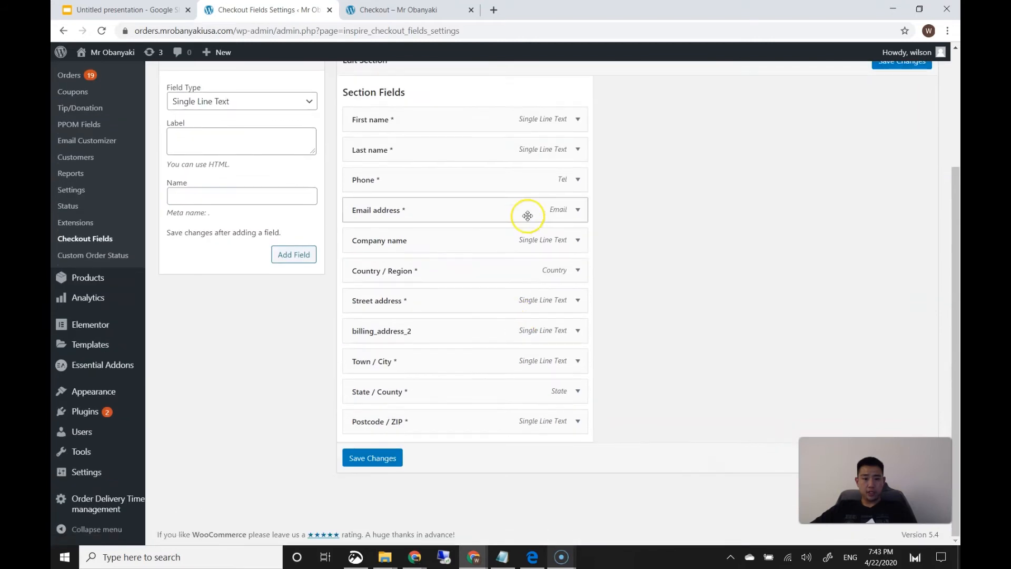
{"action": "mouse_move", "coordinate": [494, 132]}
{"action": "left_mouse_down"}
{"action": "mouse_move", "coordinate": [479, 124]}
{"action": "mouse_move", "coordinate": [489, 134]}
{"action": "mouse_move", "coordinate": [485, 111]}
{"action": "mouse_move", "coordinate": [479, 127]}
{"action": "left_mouse_up"}
{"action": "left_click", "coordinate": [577, 120]}
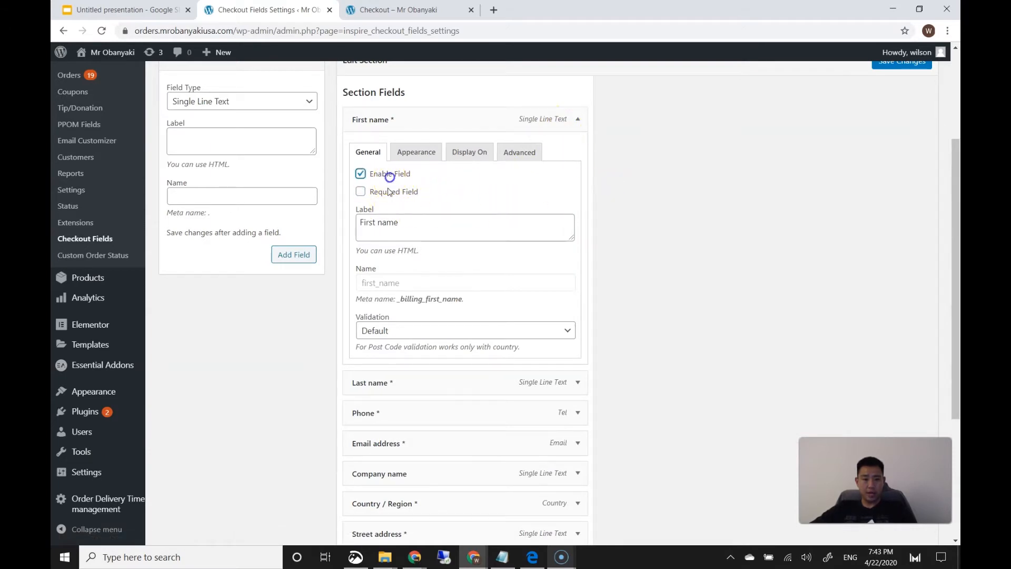
{"action": "left_click", "coordinate": [577, 118]}
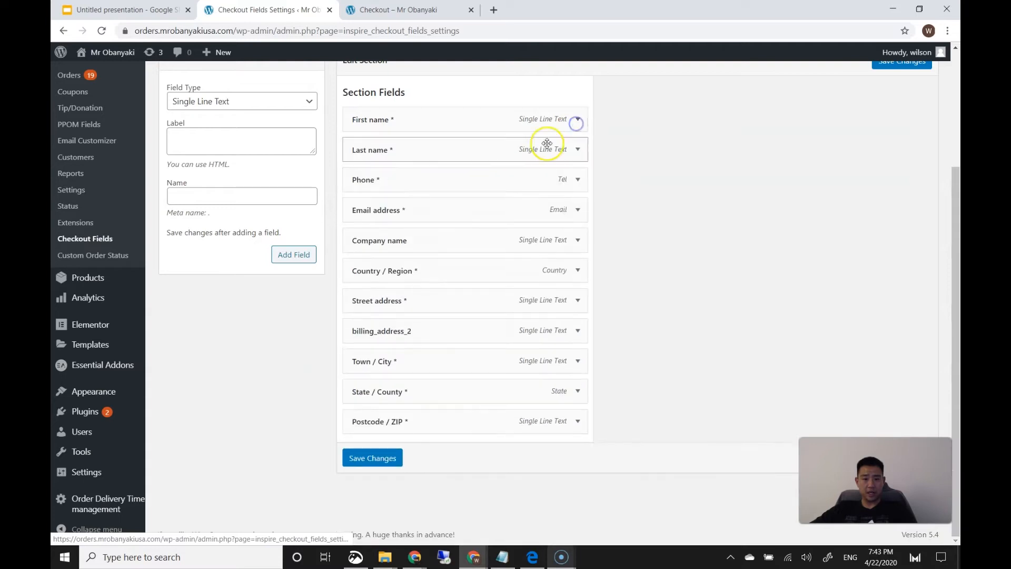
Disable the Company name, Country / Region and Street address billing fields
{"action": "left_click", "coordinate": [577, 240]}
{"action": "left_click", "coordinate": [389, 294]}
{"action": "left_click", "coordinate": [577, 242]}
{"action": "left_click", "coordinate": [579, 270]}
{"action": "left_click", "coordinate": [381, 322]}
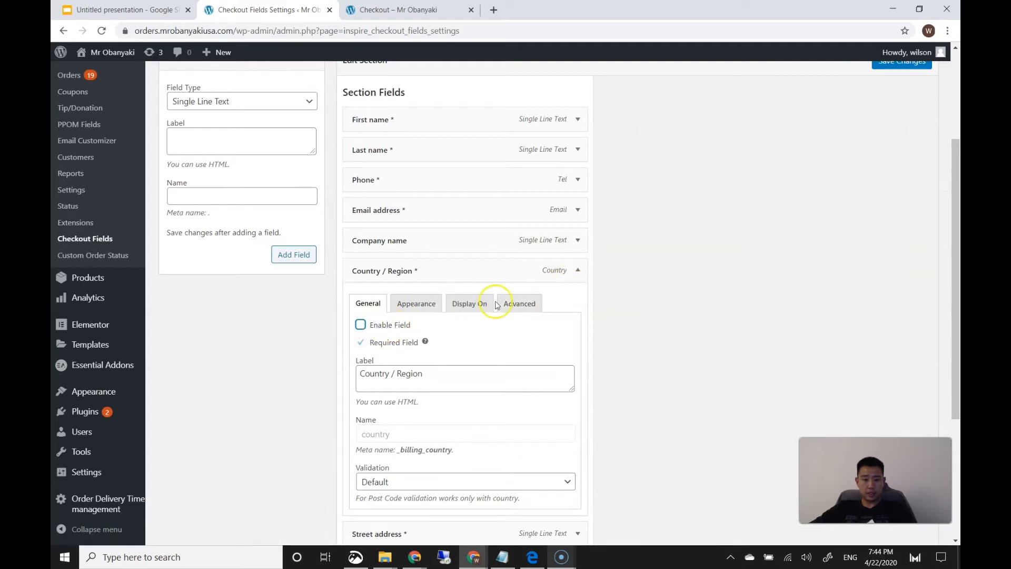
{"action": "mouse_move", "coordinate": [425, 342]}
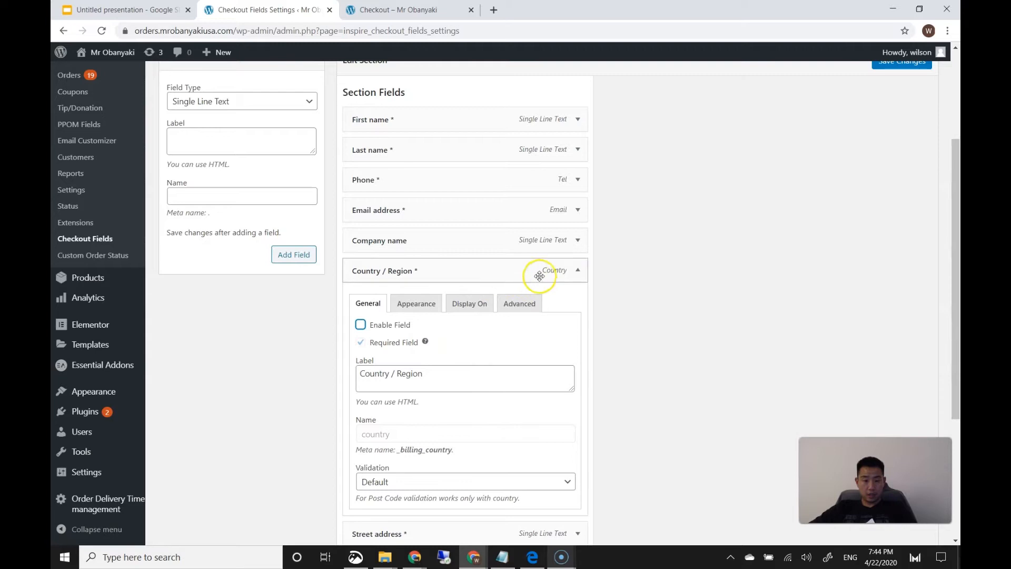
{"action": "left_click", "coordinate": [567, 275]}
{"action": "left_click", "coordinate": [576, 302]}
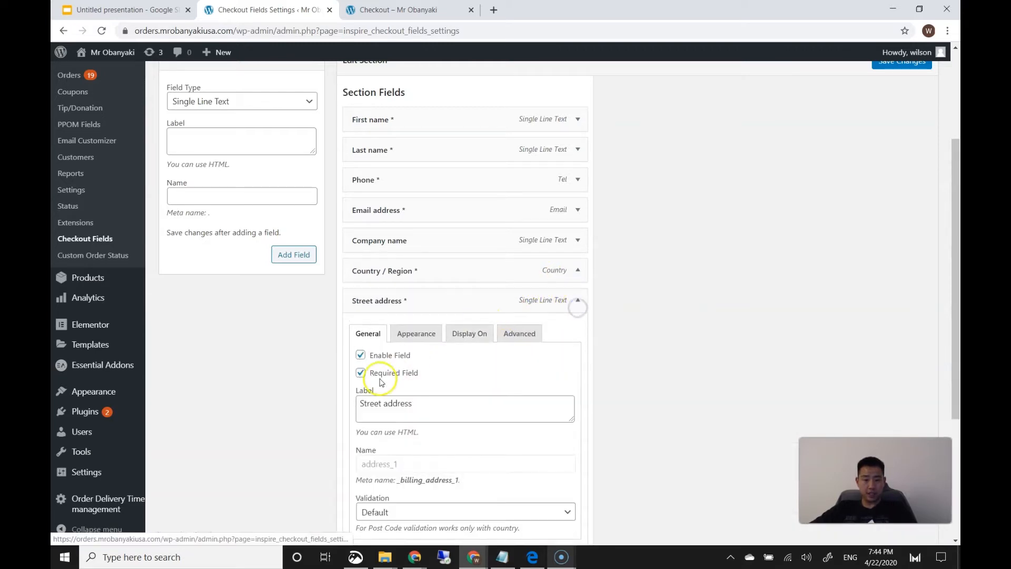
{"action": "left_click", "coordinate": [383, 355]}
{"action": "left_click", "coordinate": [579, 301]}
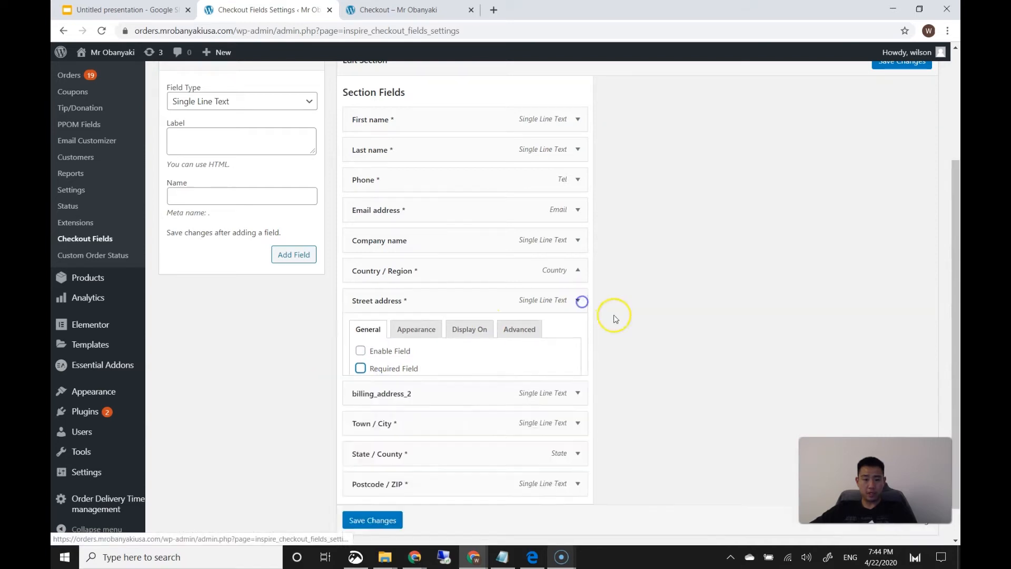
Disable the second address line, State / County and Postcode / ZIP fields, then save
{"action": "left_click", "coordinate": [577, 332]}
{"action": "scroll", "coordinate": [415, 348], "scroll_direction": "down", "scroll_amount": 2}
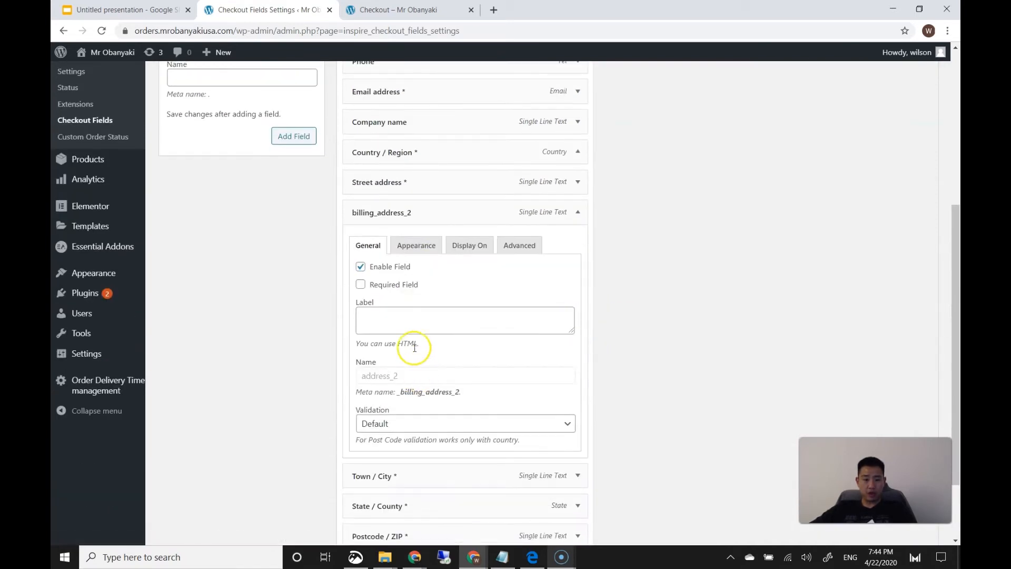
{"action": "left_click", "coordinate": [578, 212]}
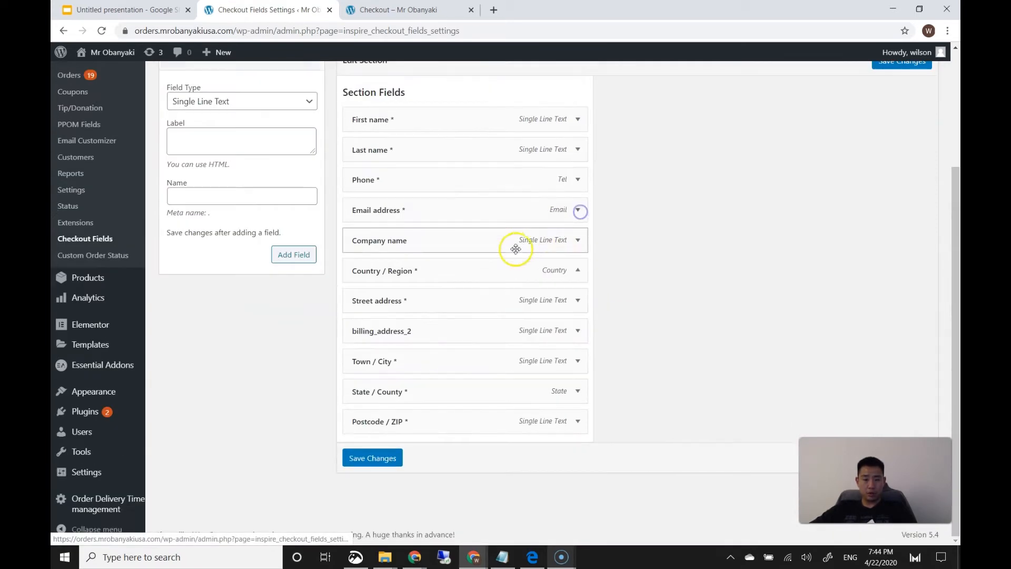
{"action": "left_click", "coordinate": [575, 393]}
{"action": "scroll", "coordinate": [378, 367], "scroll_direction": "down", "scroll_amount": 2}
{"action": "left_click", "coordinate": [578, 272]}
{"action": "left_click", "coordinate": [578, 417]}
{"action": "scroll", "coordinate": [549, 428], "scroll_direction": "down", "scroll_amount": 2}
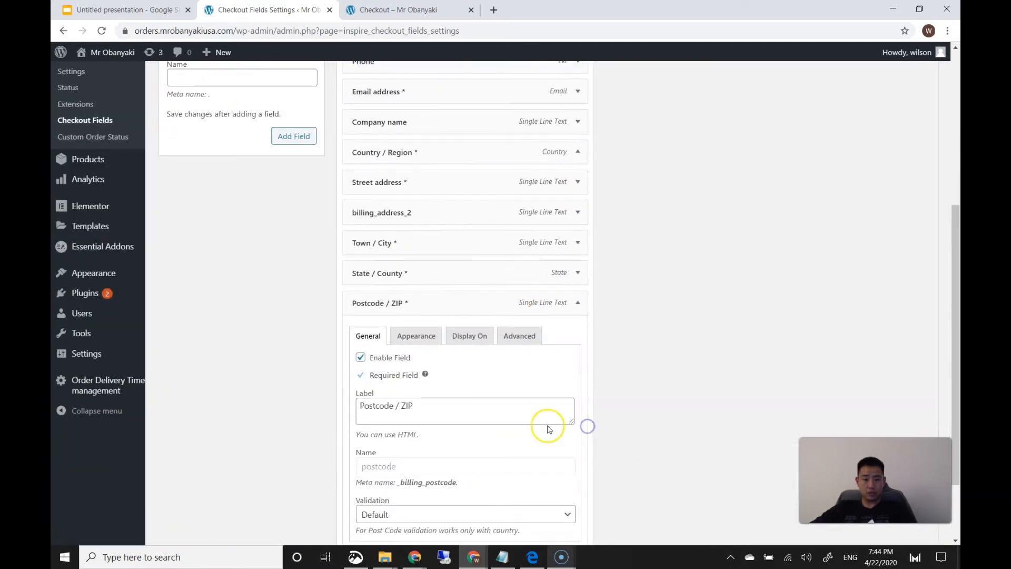
{"action": "left_click", "coordinate": [363, 357]}
{"action": "left_click", "coordinate": [578, 303]}
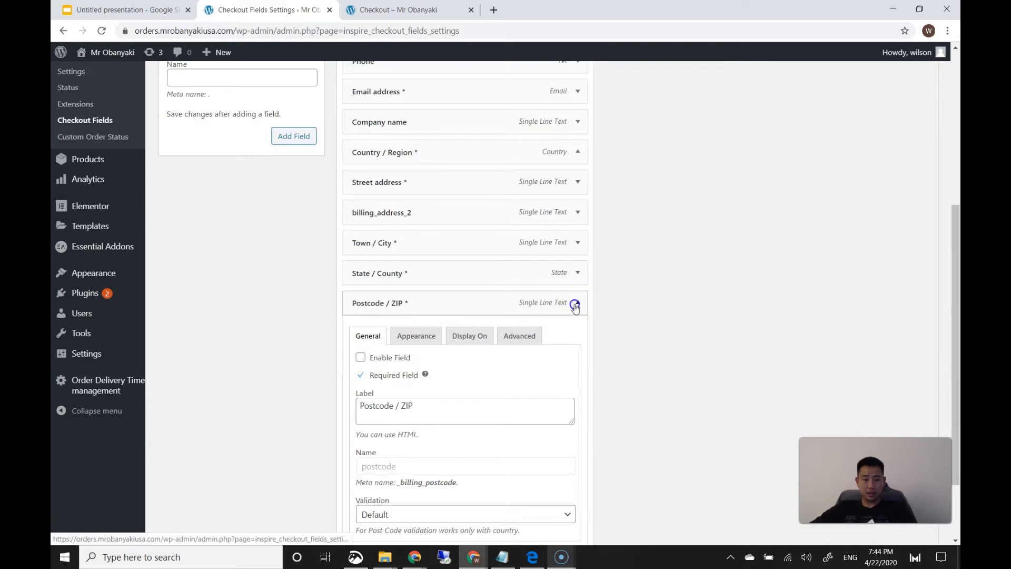
{"action": "left_click", "coordinate": [381, 458]}
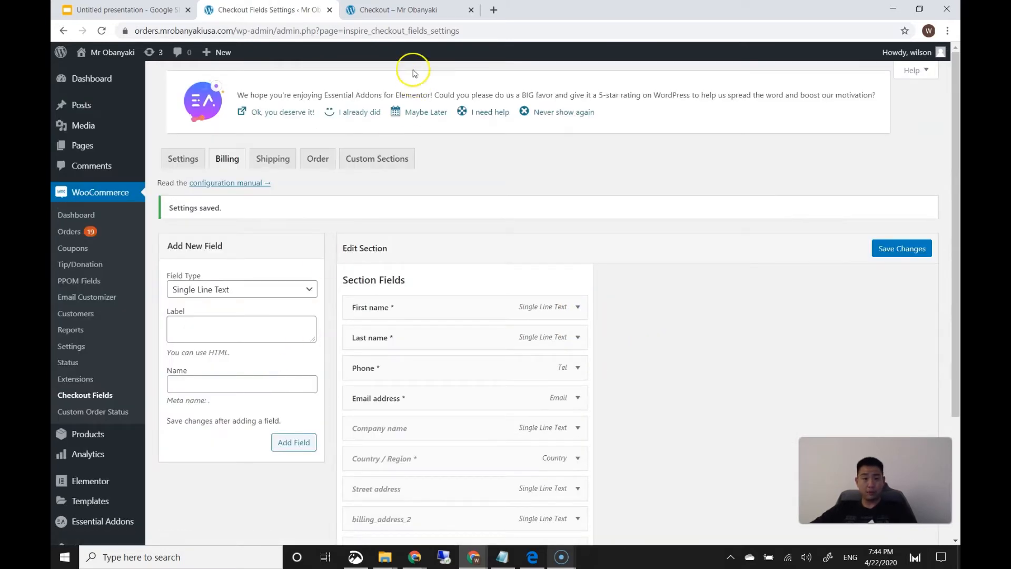
{"action": "left_click", "coordinate": [408, 15]}
Reload the storefront checkout to see which fields remain
{"action": "left_click", "coordinate": [111, 33]}
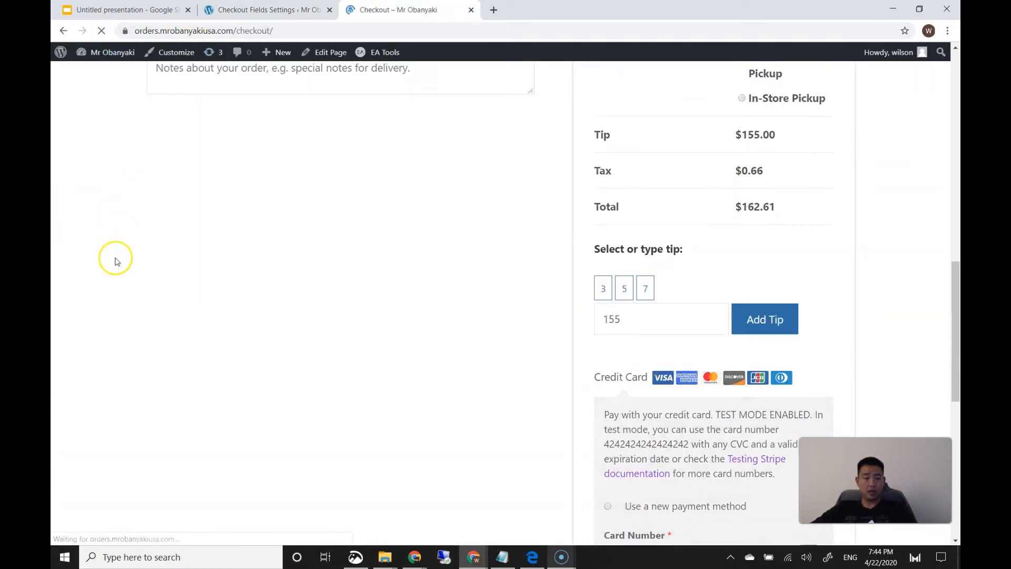
{"action": "scroll", "coordinate": [112, 263], "scroll_direction": "up", "scroll_amount": 8}
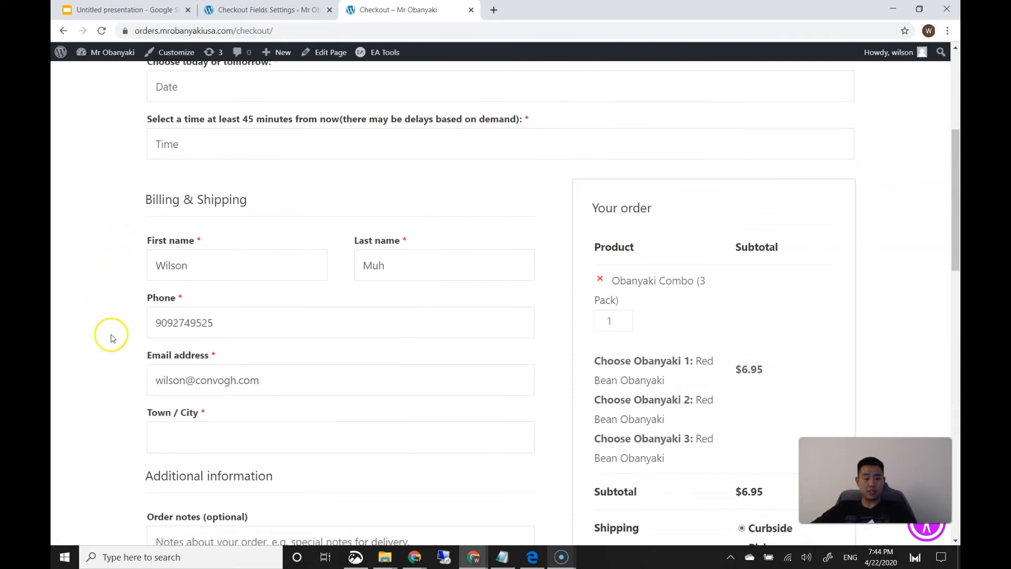
{"action": "scroll", "coordinate": [222, 422], "scroll_direction": "down", "scroll_amount": 3}
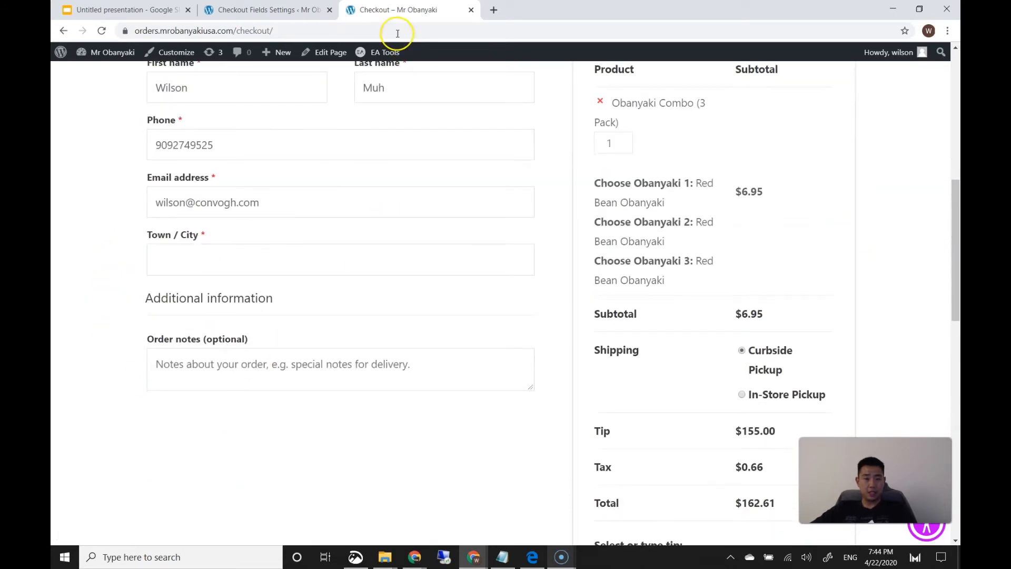
Disable the Town / City billing field and save the settings
{"action": "left_click", "coordinate": [313, 10]}
{"action": "scroll", "coordinate": [447, 356], "scroll_direction": "down", "scroll_amount": 3}
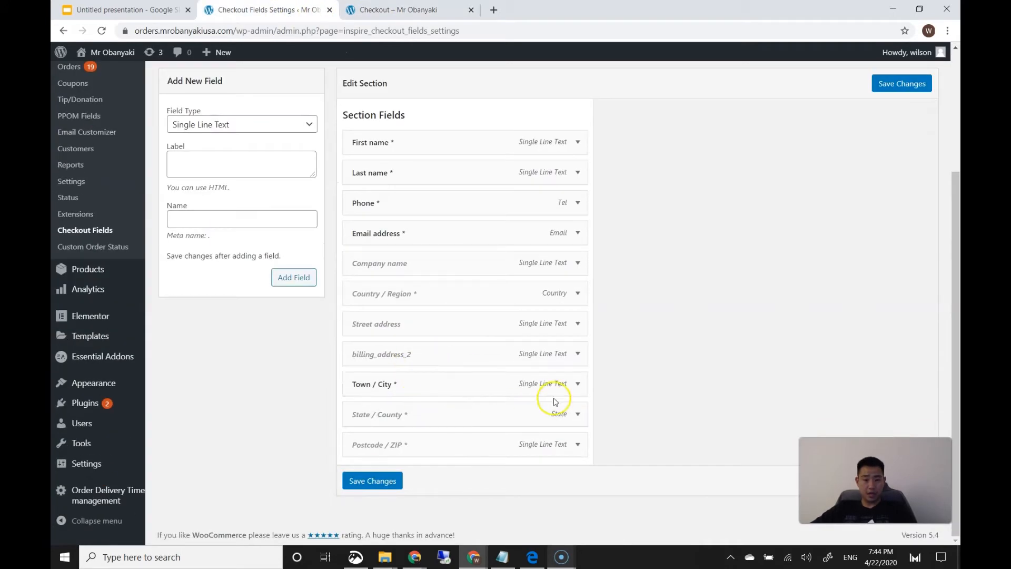
{"action": "left_click", "coordinate": [578, 385]}
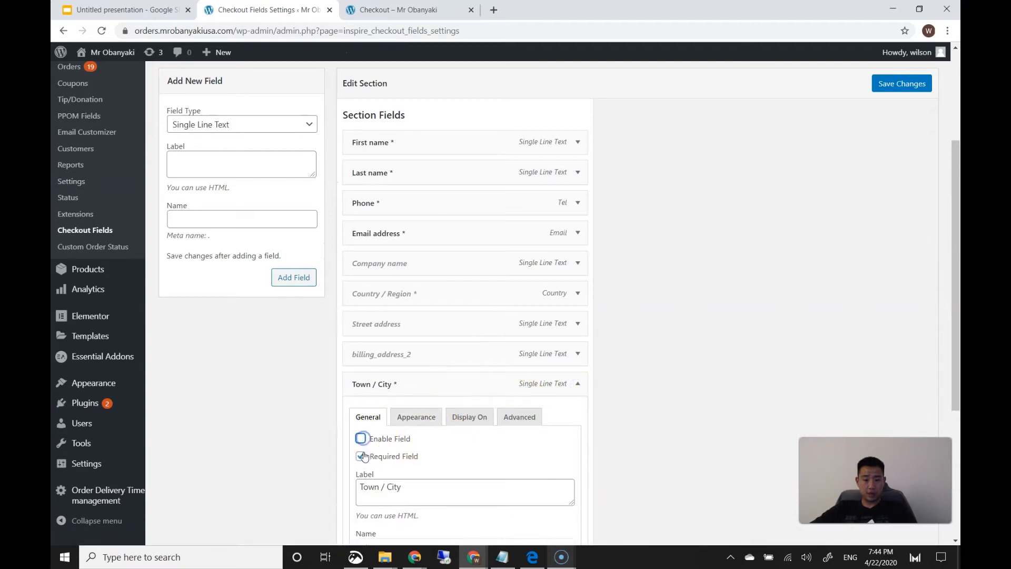
{"action": "scroll", "coordinate": [295, 470], "scroll_direction": "down", "scroll_amount": 3}
{"action": "left_click", "coordinate": [373, 536]}
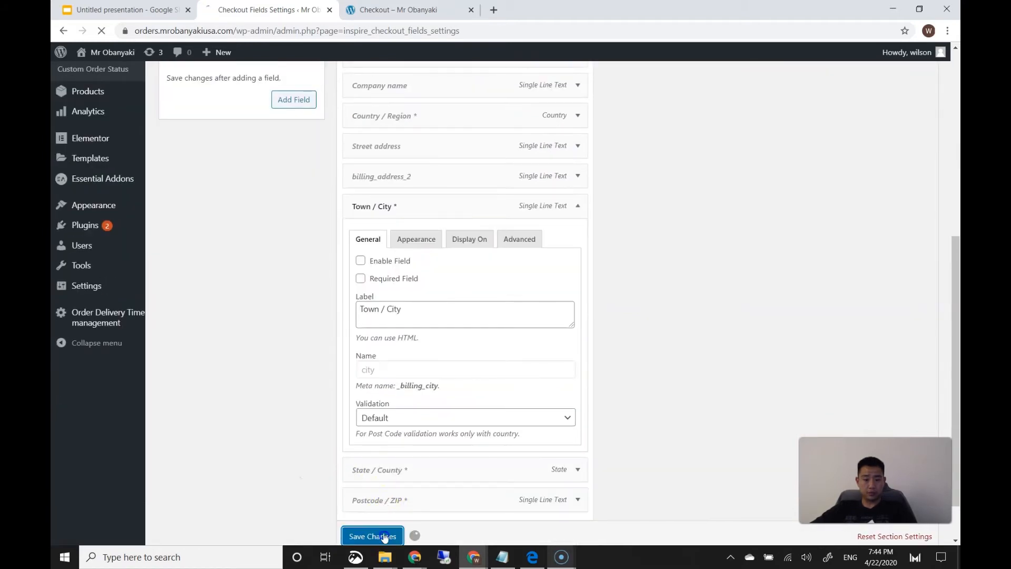
Reload the checkout and choose a 22 Apr 2020, 07:45 PM pickup
{"action": "left_click", "coordinate": [388, 11]}
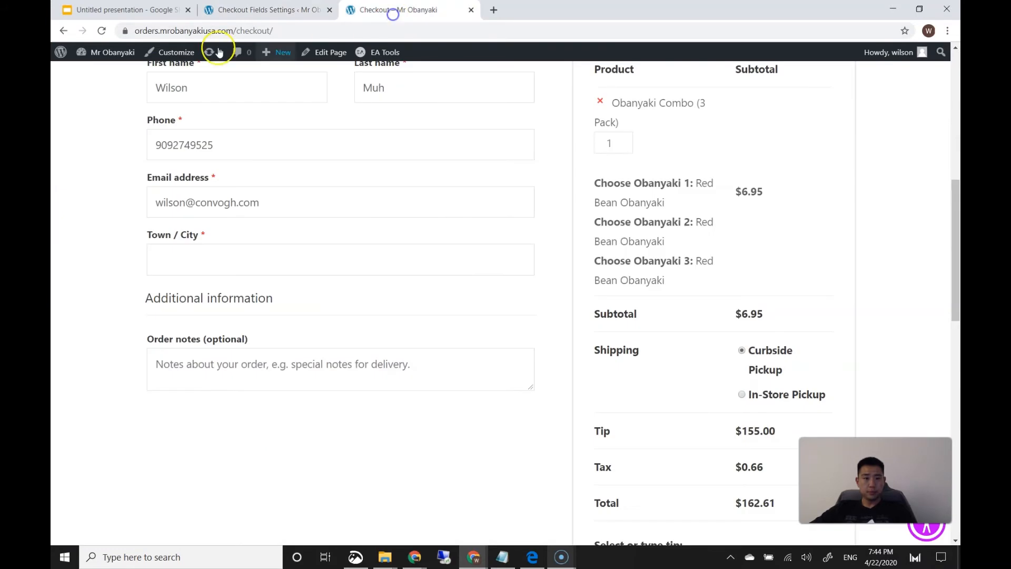
{"action": "left_click", "coordinate": [102, 31]}
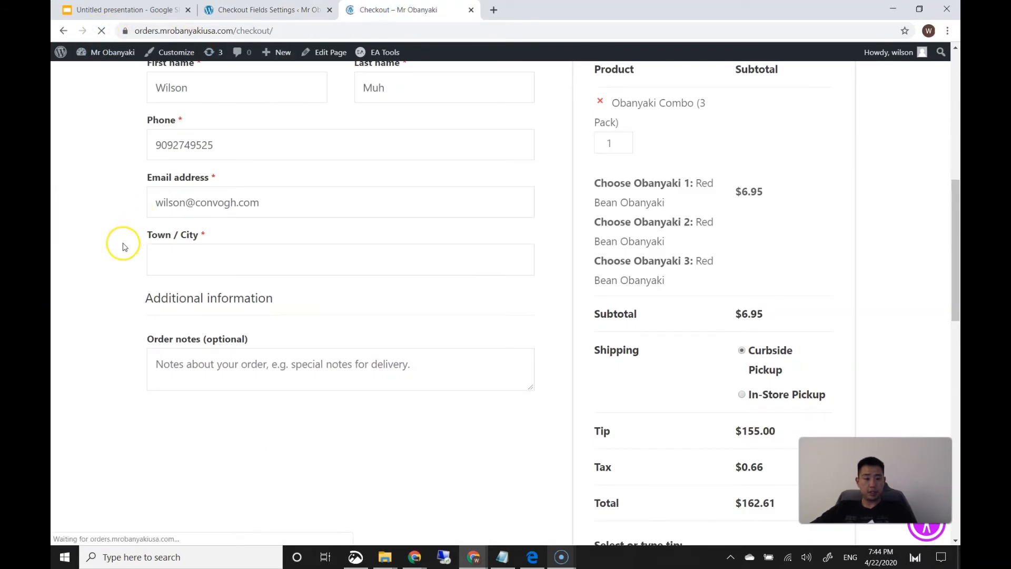
{"action": "scroll", "coordinate": [158, 251], "scroll_direction": "up", "scroll_amount": 3}
{"action": "scroll", "coordinate": [232, 230], "scroll_direction": "up", "scroll_amount": 3}
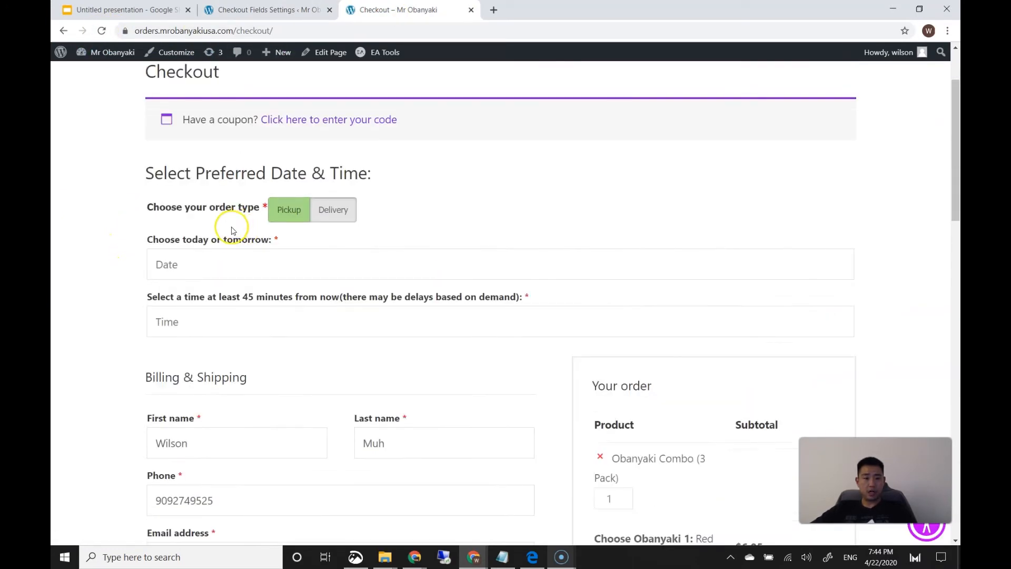
{"action": "left_click", "coordinate": [192, 263]}
{"action": "left_click", "coordinate": [221, 431]}
{"action": "left_click", "coordinate": [211, 333]}
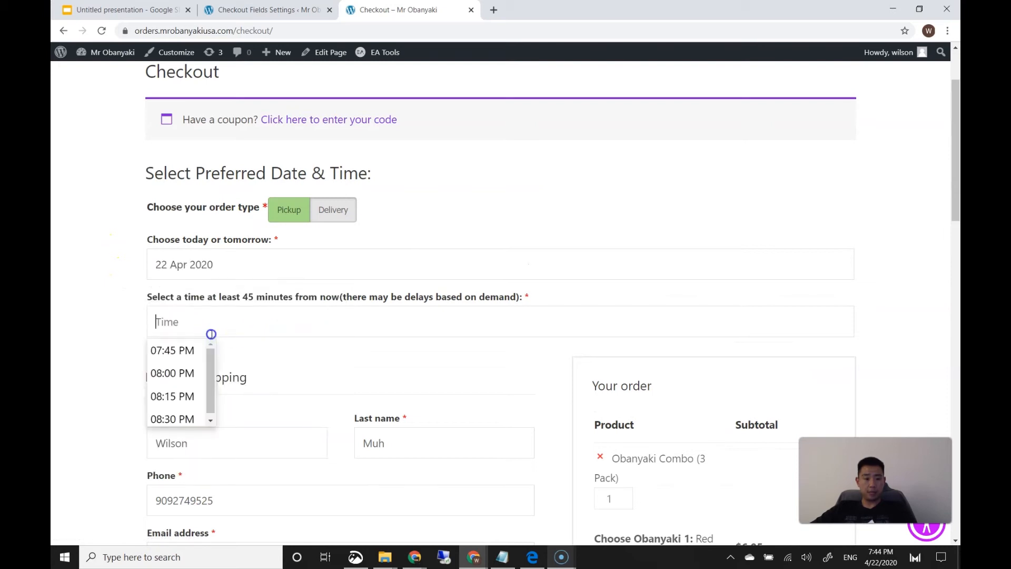
{"action": "left_click", "coordinate": [149, 352]}
Submit the test order with the Stripe test card
{"action": "scroll", "coordinate": [256, 330], "scroll_direction": "down", "scroll_amount": 3}
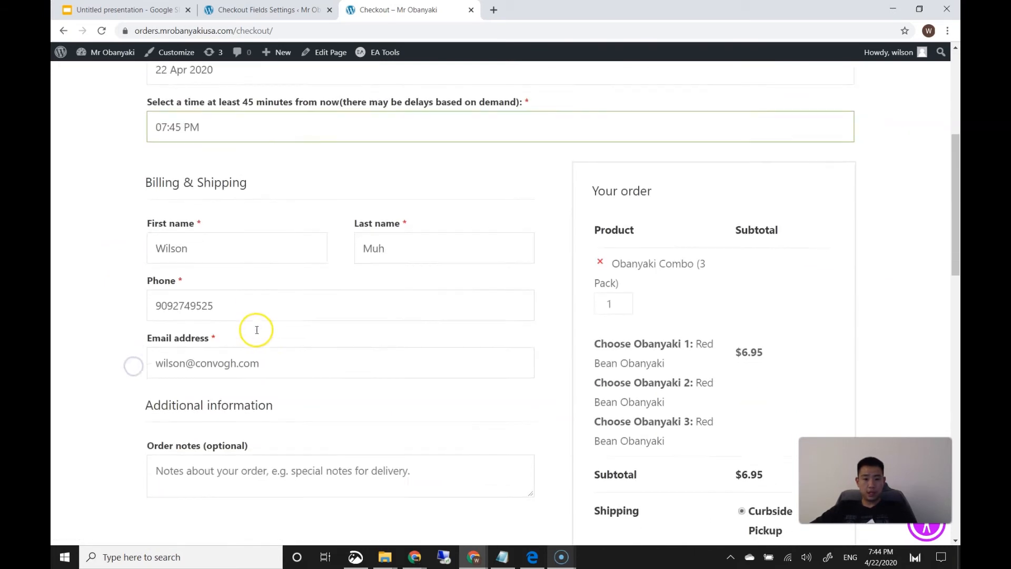
{"action": "scroll", "coordinate": [257, 330], "scroll_direction": "down", "scroll_amount": 5}
{"action": "scroll", "coordinate": [629, 345], "scroll_direction": "down", "scroll_amount": 5}
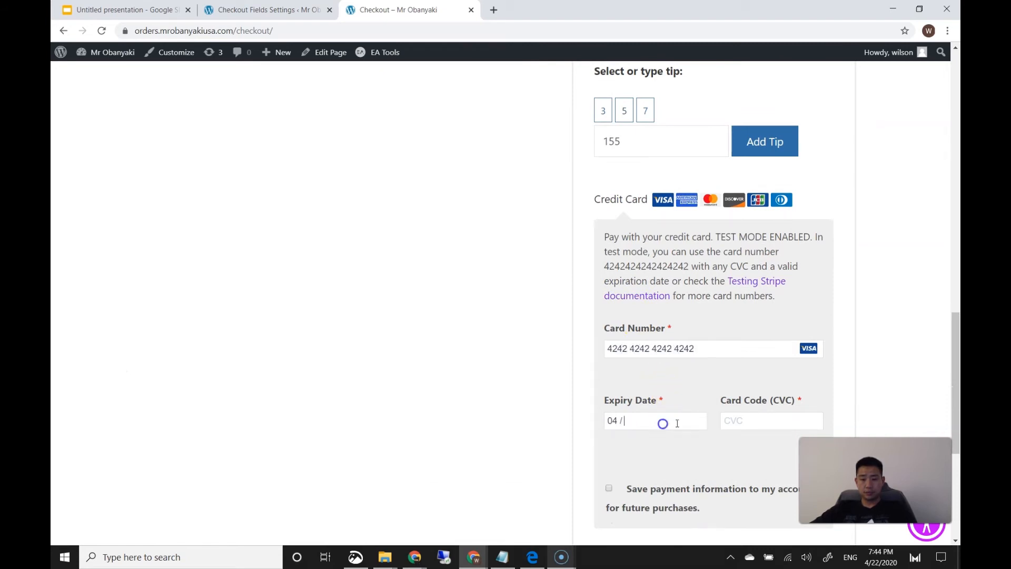
{"action": "scroll", "coordinate": [440, 405], "scroll_direction": "down", "scroll_amount": 4}
{"action": "left_click", "coordinate": [656, 416]}
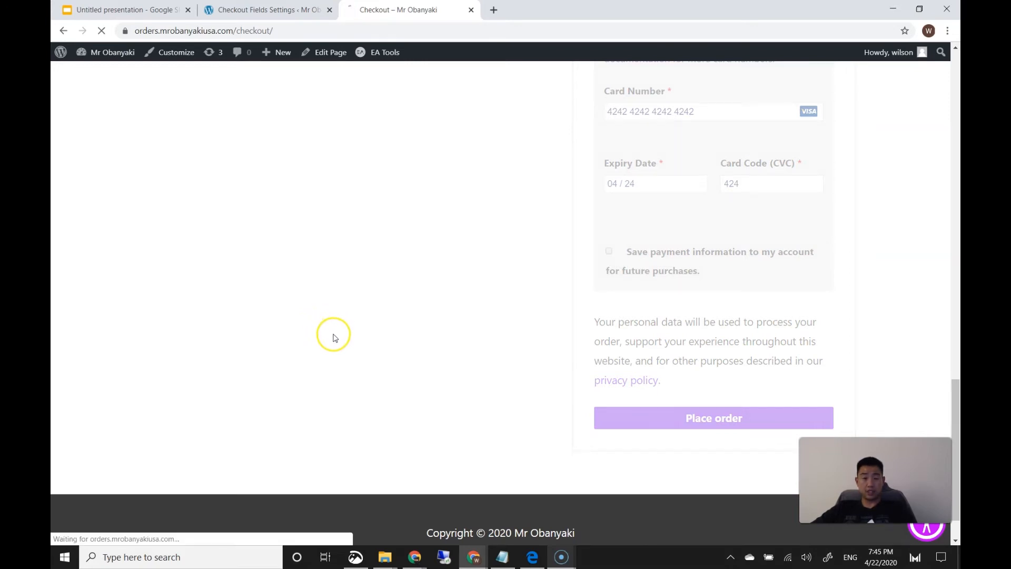
Review the order confirmation, highlighting the pickup date, time and order type
{"action": "scroll", "coordinate": [335, 340], "scroll_direction": "down", "scroll_amount": 5}
{"action": "scroll", "coordinate": [335, 341], "scroll_direction": "up", "scroll_amount": 6}
{"action": "left_click", "coordinate": [279, 10]}
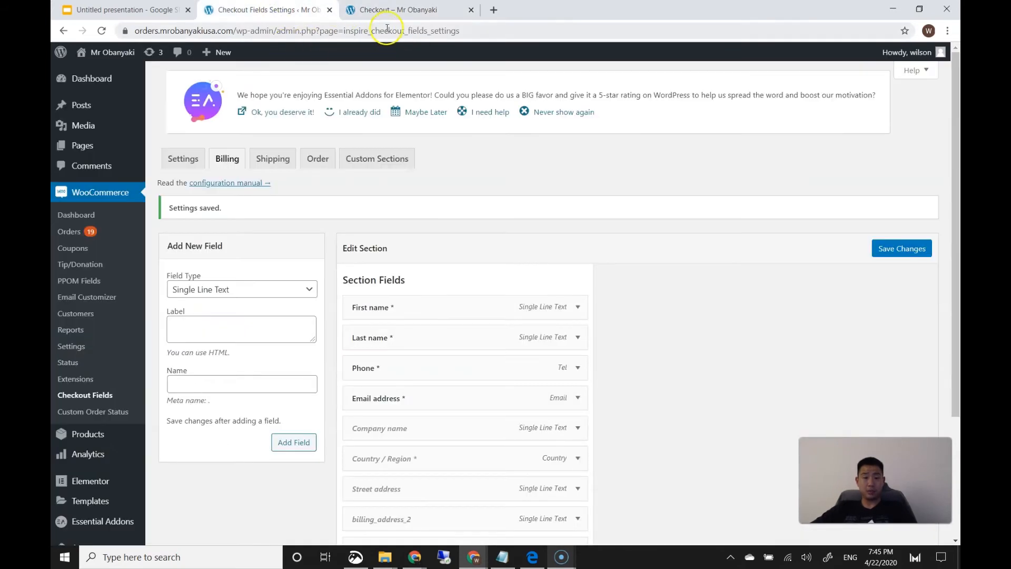
{"action": "left_click", "coordinate": [390, 11]}
{"action": "scroll", "coordinate": [303, 227], "scroll_direction": "down", "scroll_amount": 3}
{"action": "left_click_drag", "start_coordinate": [247, 178], "coordinate": [253, 198]}
{"action": "left_click", "coordinate": [255, 244]}
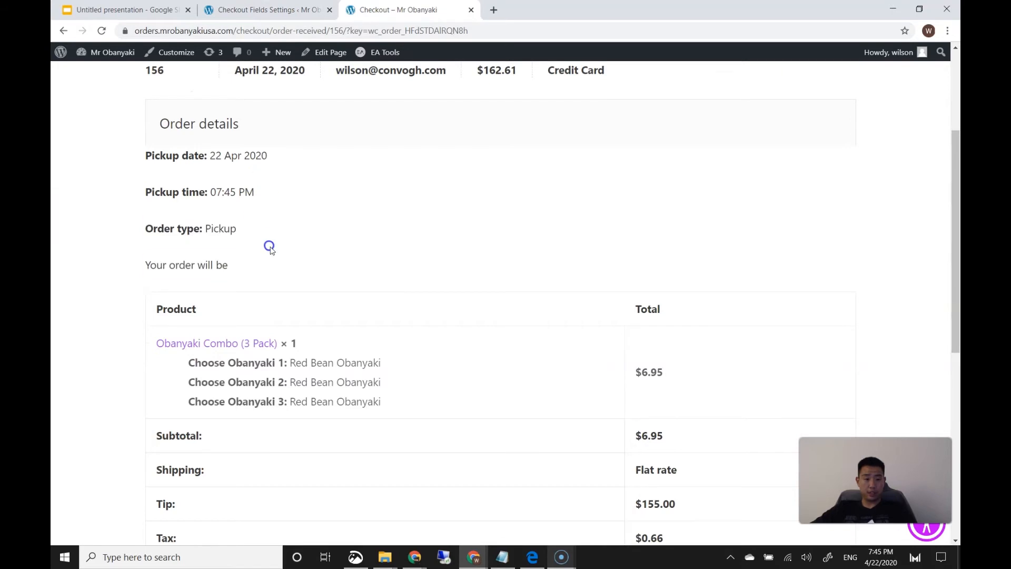
{"action": "scroll", "coordinate": [270, 249], "scroll_direction": "down", "scroll_amount": 7}
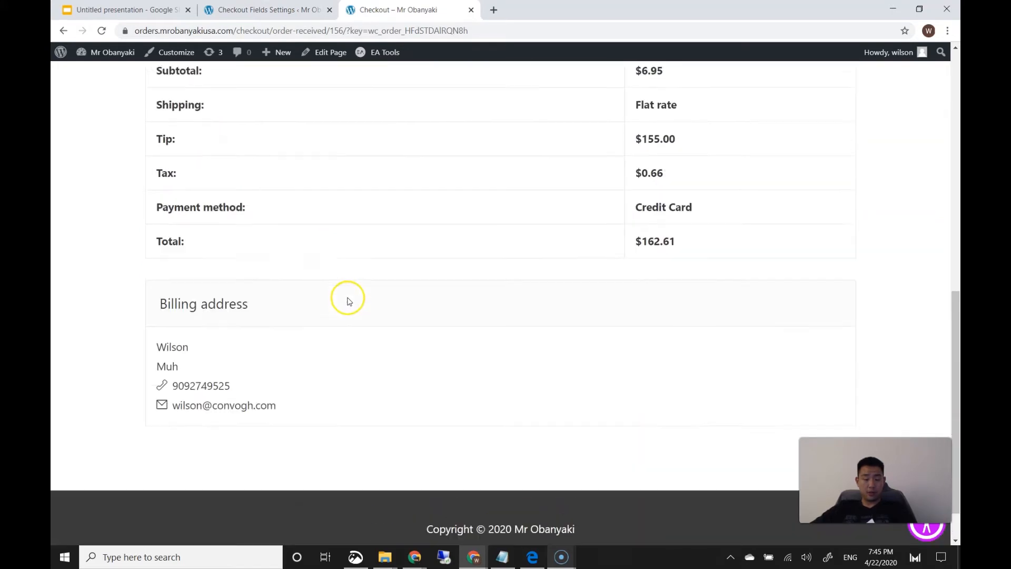
{"action": "scroll", "coordinate": [347, 301], "scroll_direction": "up", "scroll_amount": 4}
{"action": "left_click", "coordinate": [284, 10]}
Deactivate the Flexible Checkout Fields plugin
{"action": "scroll", "coordinate": [266, 305], "scroll_direction": "down", "scroll_amount": 1}
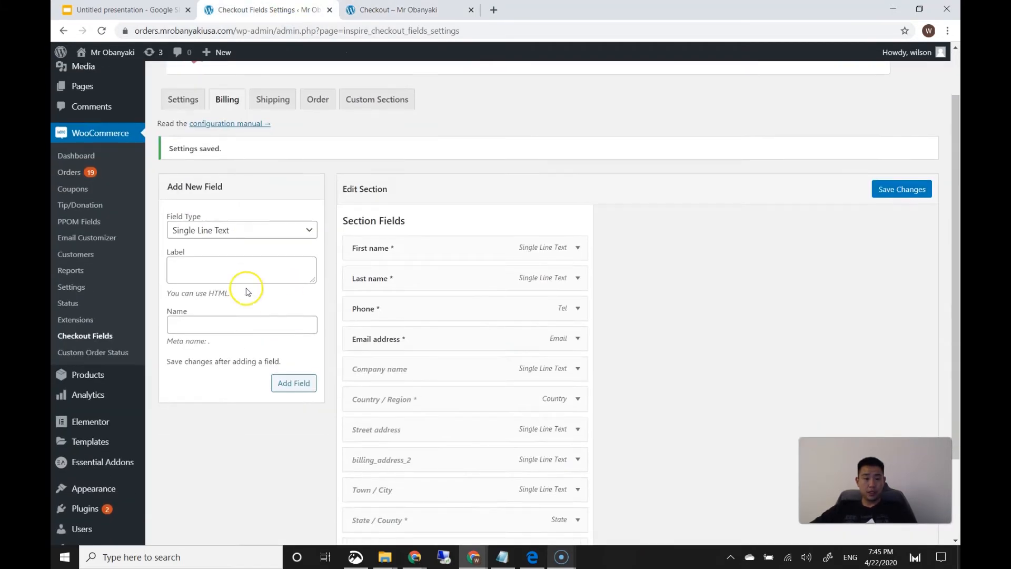
{"action": "scroll", "coordinate": [117, 321], "scroll_direction": "down", "scroll_amount": 2}
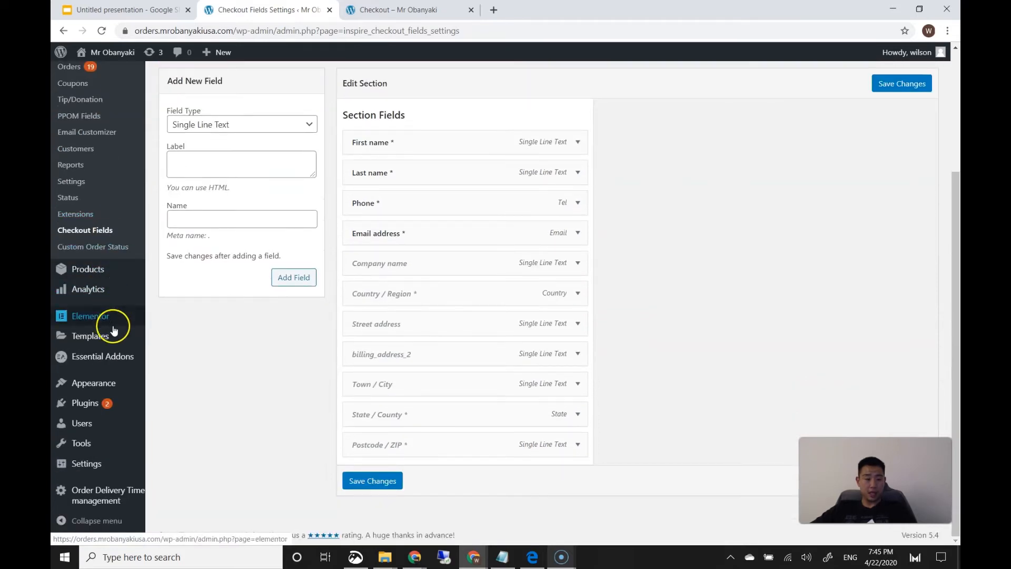
{"action": "mouse_move", "coordinate": [102, 404]}
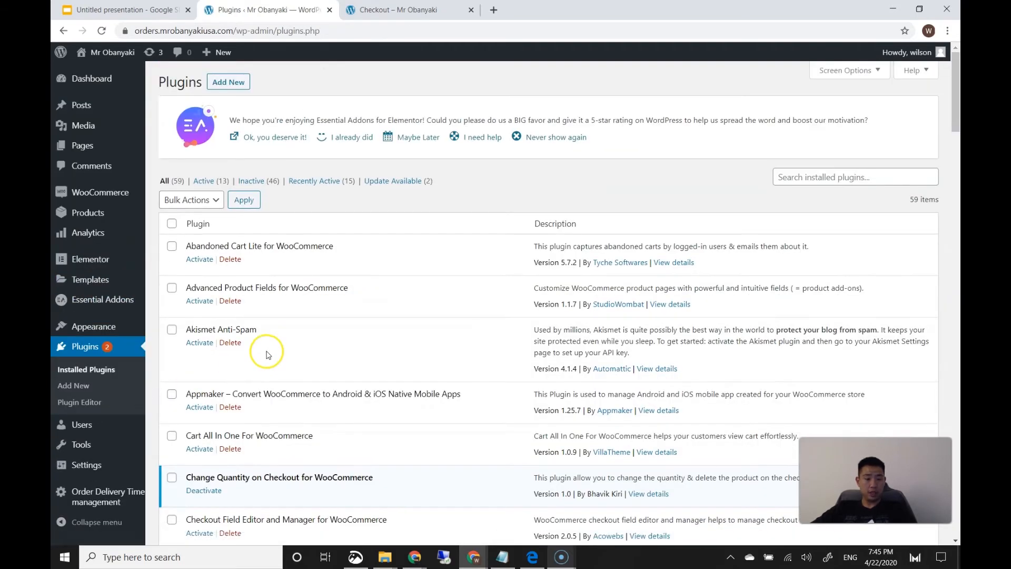
{"action": "scroll", "coordinate": [285, 350], "scroll_direction": "down", "scroll_amount": 6}
{"action": "scroll", "coordinate": [295, 351], "scroll_direction": "down", "scroll_amount": 10}
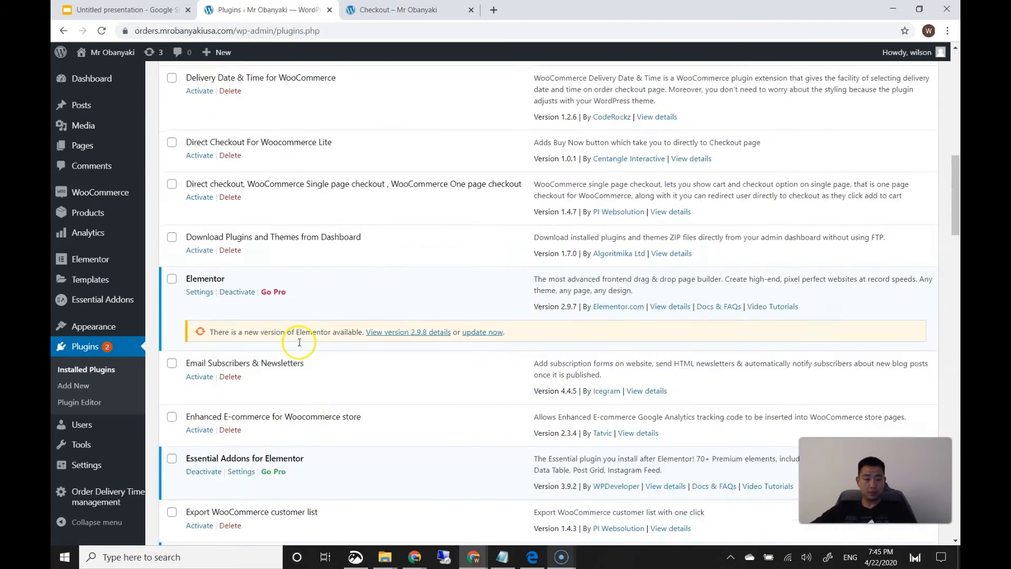
{"action": "scroll", "coordinate": [297, 344], "scroll_direction": "down", "scroll_amount": 2}
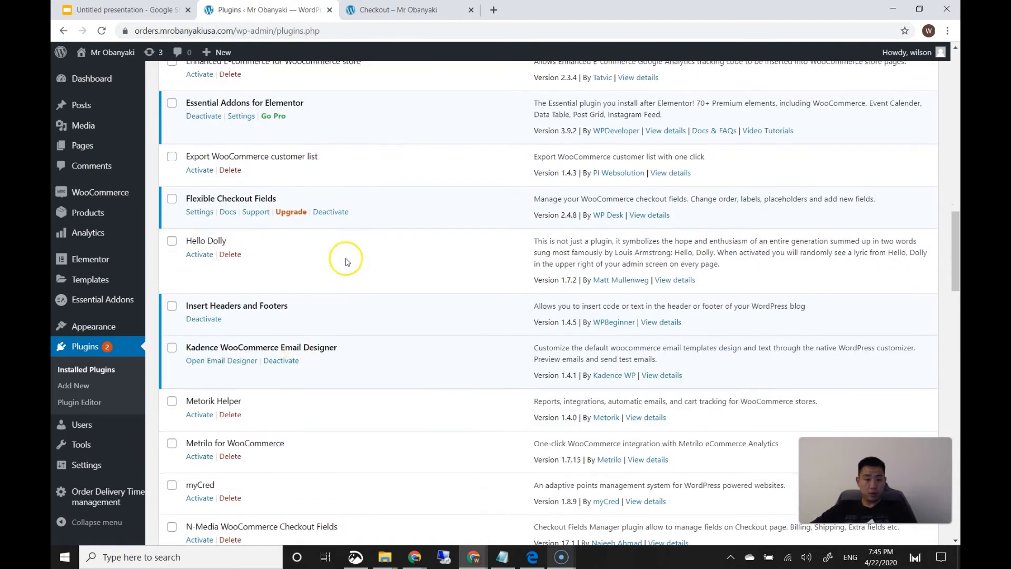
{"action": "left_click", "coordinate": [323, 212]}
Activate the N-Media WooCommerce Checkout Fields plugin
{"action": "scroll", "coordinate": [362, 315], "scroll_direction": "down", "scroll_amount": 1}
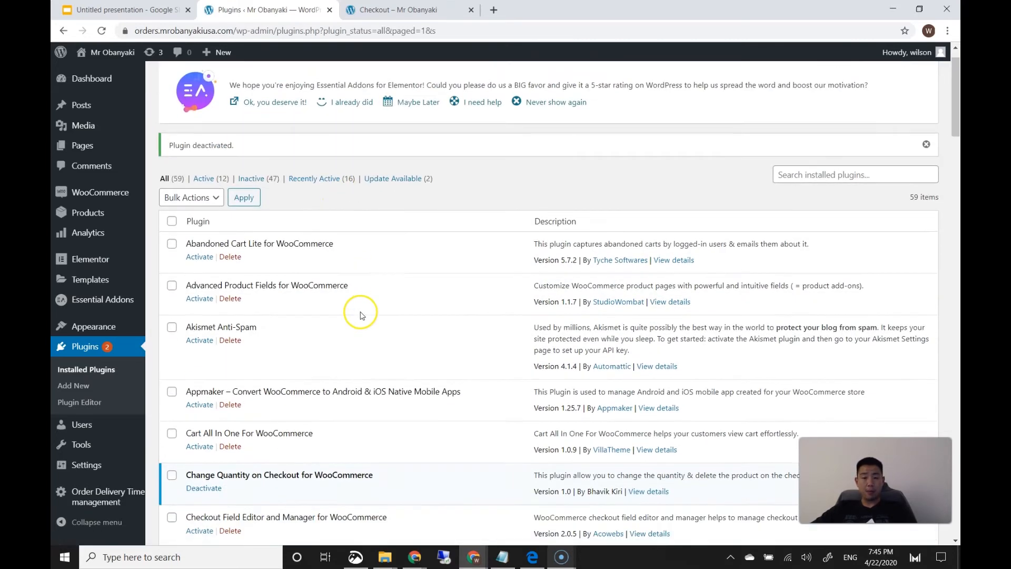
{"action": "scroll", "coordinate": [361, 315], "scroll_direction": "down", "scroll_amount": 12}
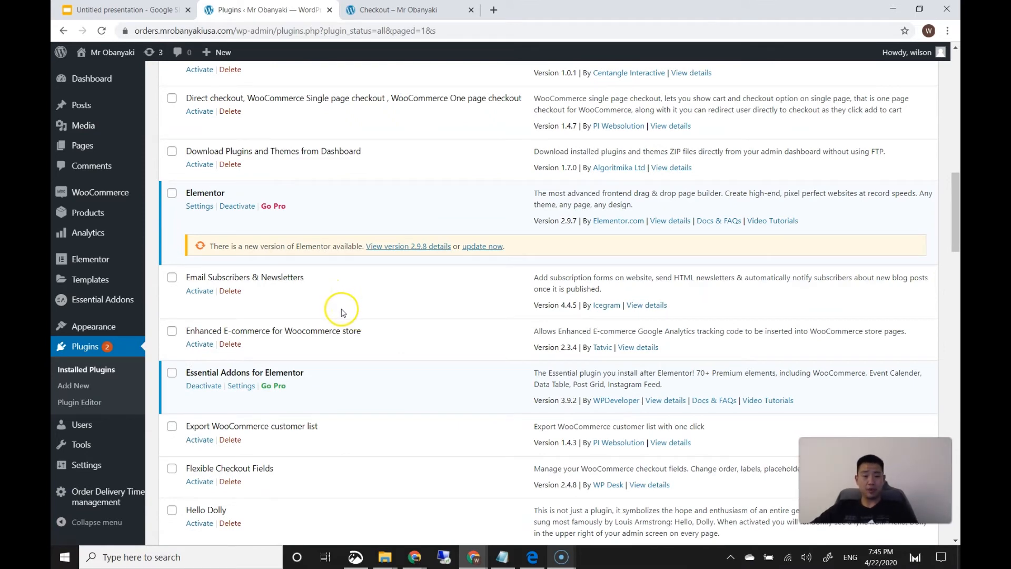
{"action": "scroll", "coordinate": [341, 313], "scroll_direction": "down", "scroll_amount": 5}
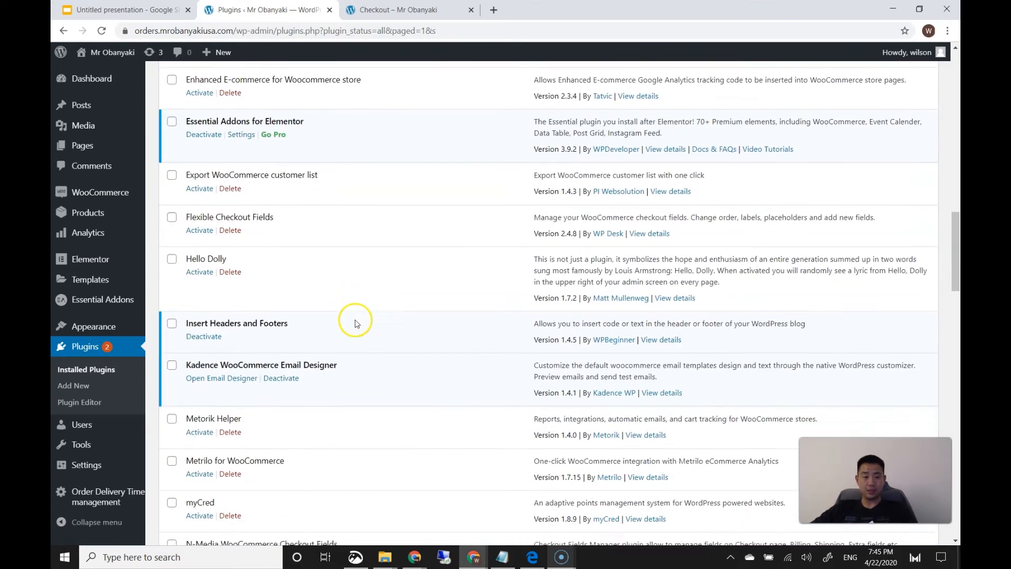
{"action": "scroll", "coordinate": [356, 322], "scroll_direction": "down", "scroll_amount": 6}
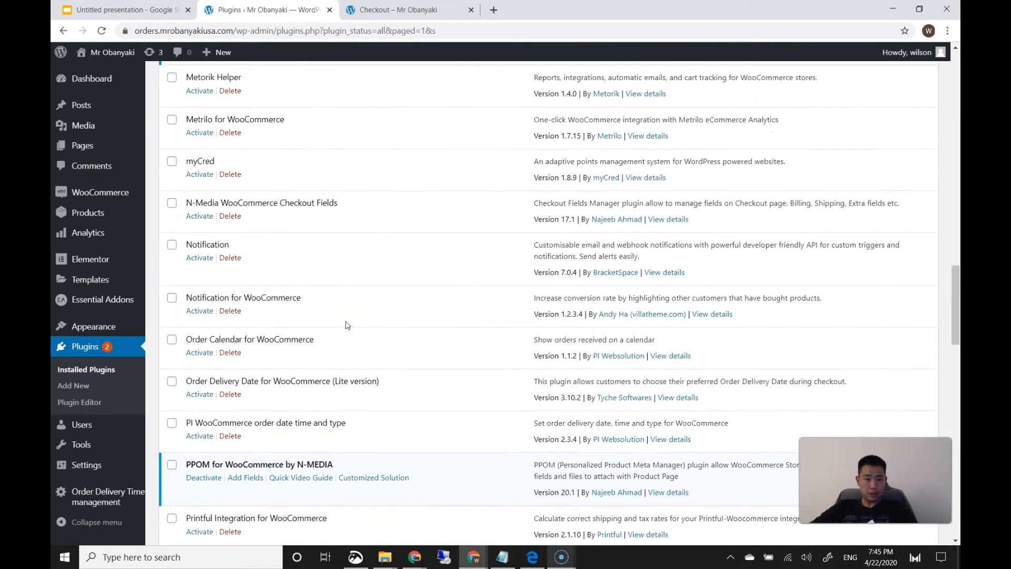
{"action": "scroll", "coordinate": [347, 324], "scroll_direction": "up", "scroll_amount": 1}
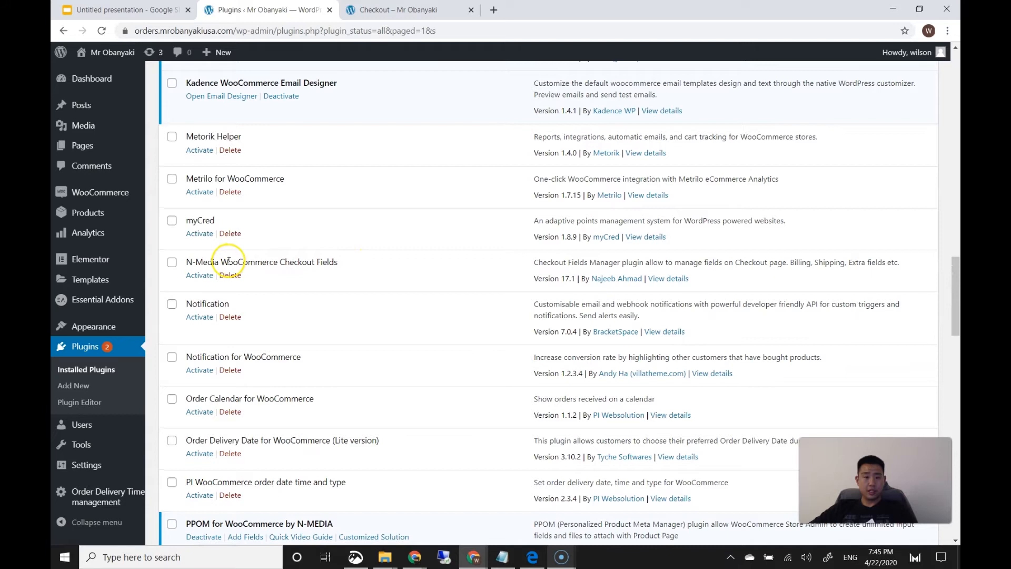
{"action": "left_click", "coordinate": [210, 276]}
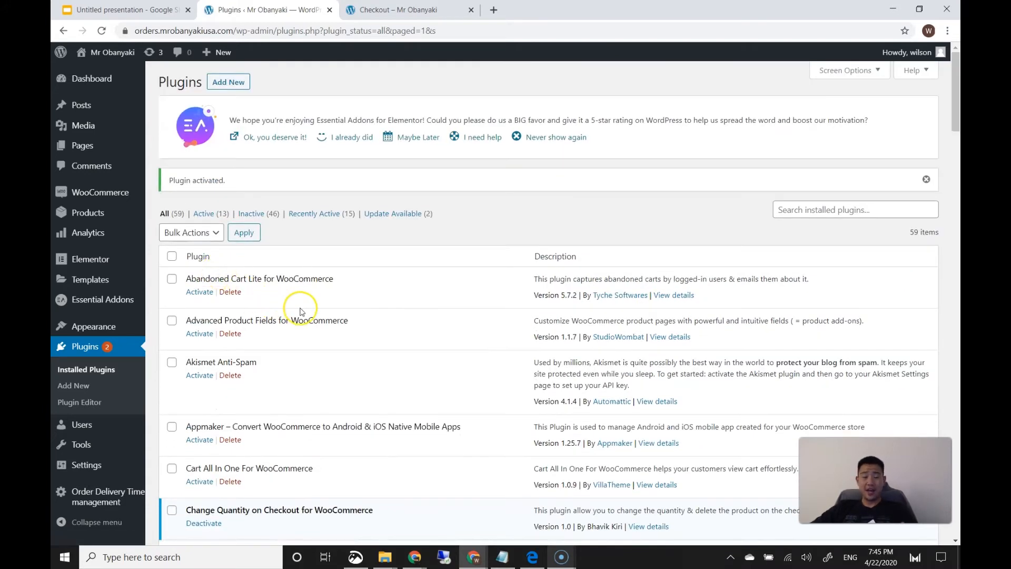
{"action": "scroll", "coordinate": [301, 311], "scroll_direction": "down", "scroll_amount": 3}
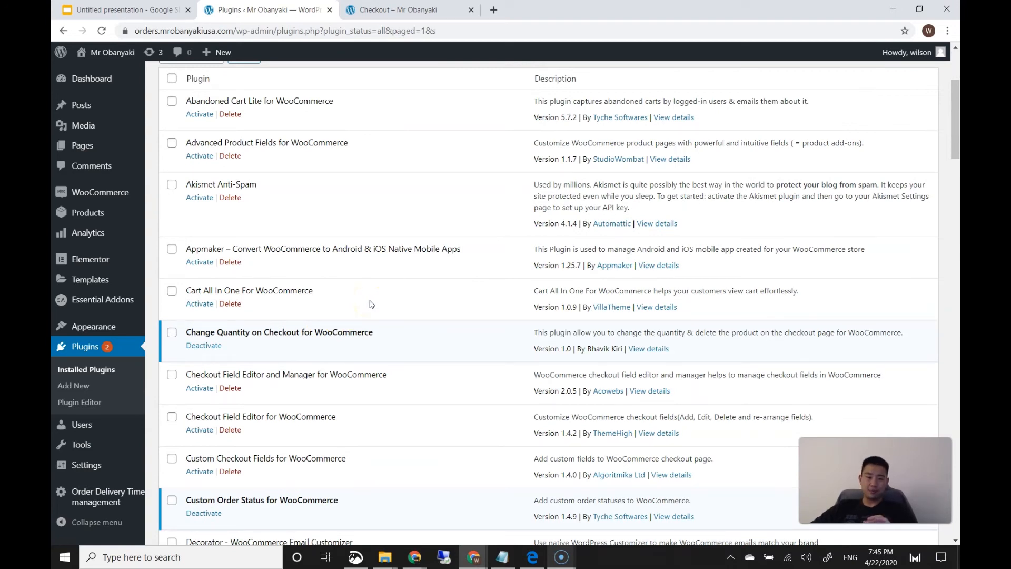
{"action": "scroll", "coordinate": [374, 306], "scroll_direction": "down", "scroll_amount": 7}
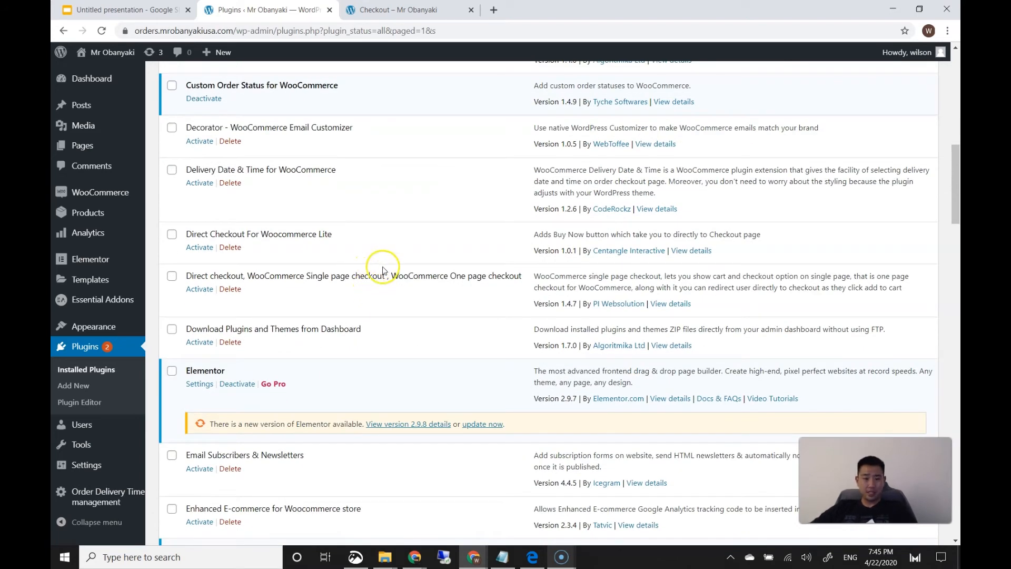
{"action": "scroll", "coordinate": [383, 270], "scroll_direction": "down", "scroll_amount": 7}
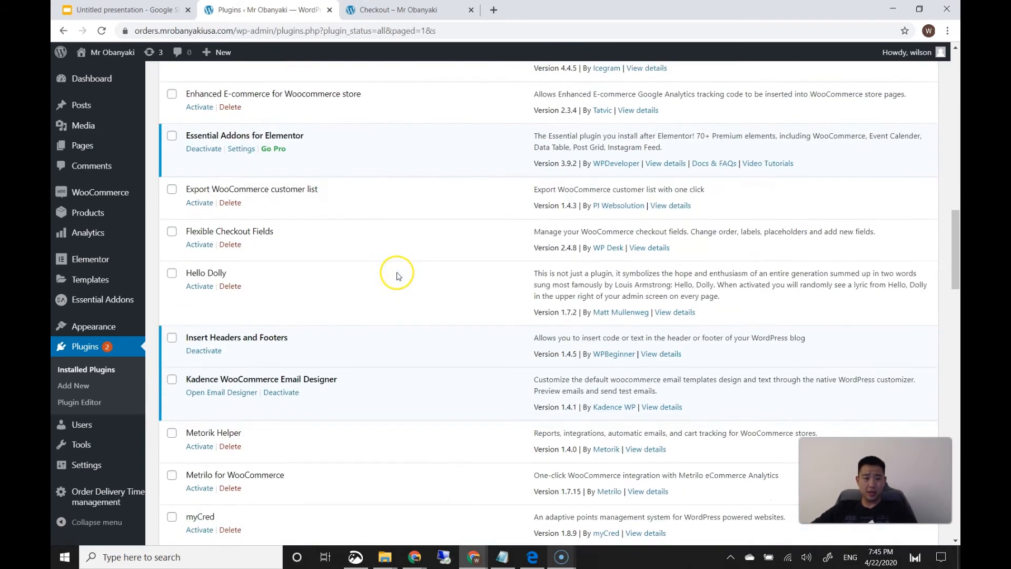
{"action": "scroll", "coordinate": [387, 290], "scroll_direction": "down", "scroll_amount": 4}
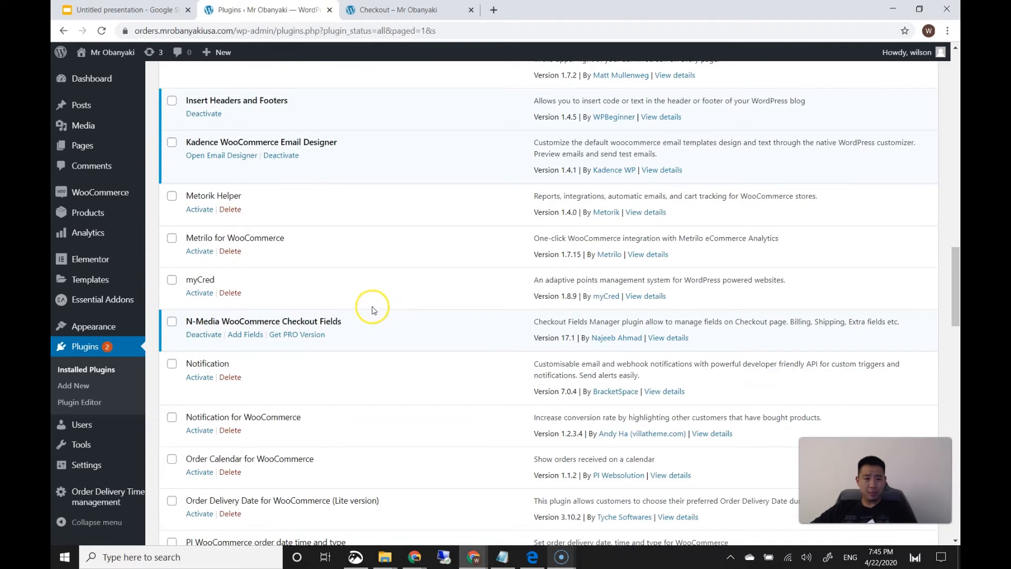
Open the N-Media checkout fields manager and browse its sections
{"action": "left_click", "coordinate": [257, 339]}
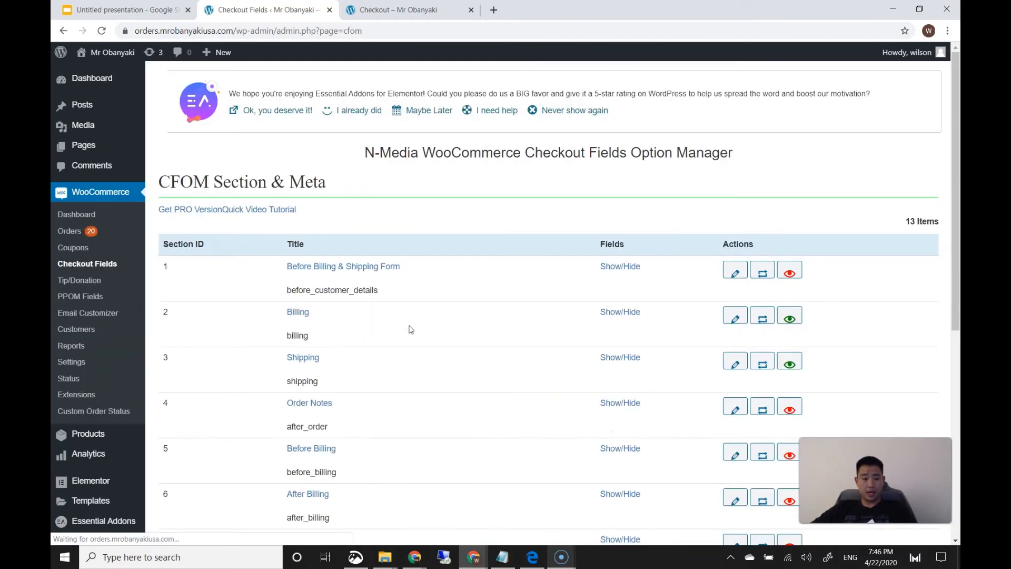
{"action": "scroll", "coordinate": [409, 330], "scroll_direction": "down", "scroll_amount": 3}
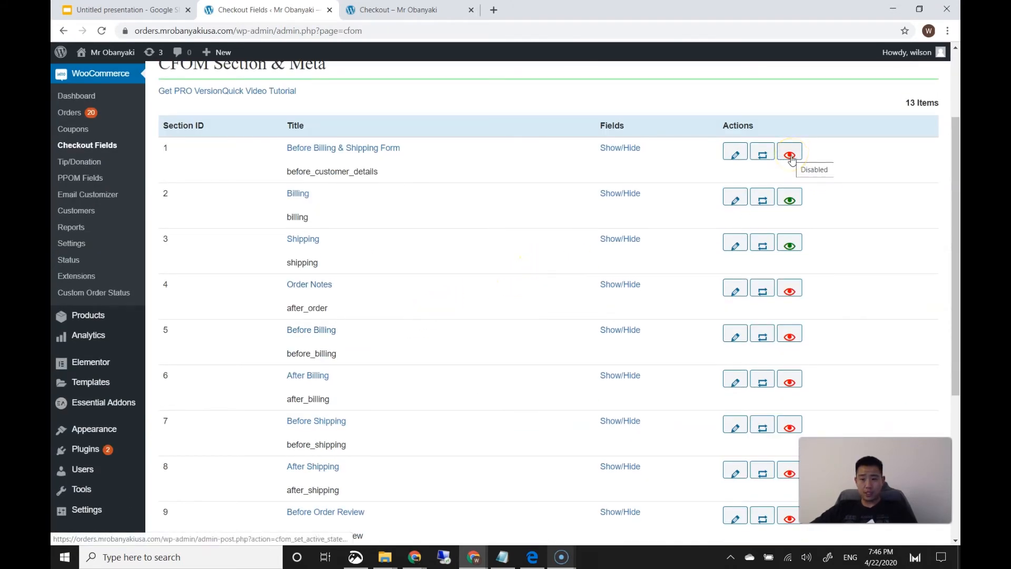
{"action": "scroll", "coordinate": [812, 235], "scroll_direction": "down", "scroll_amount": 5}
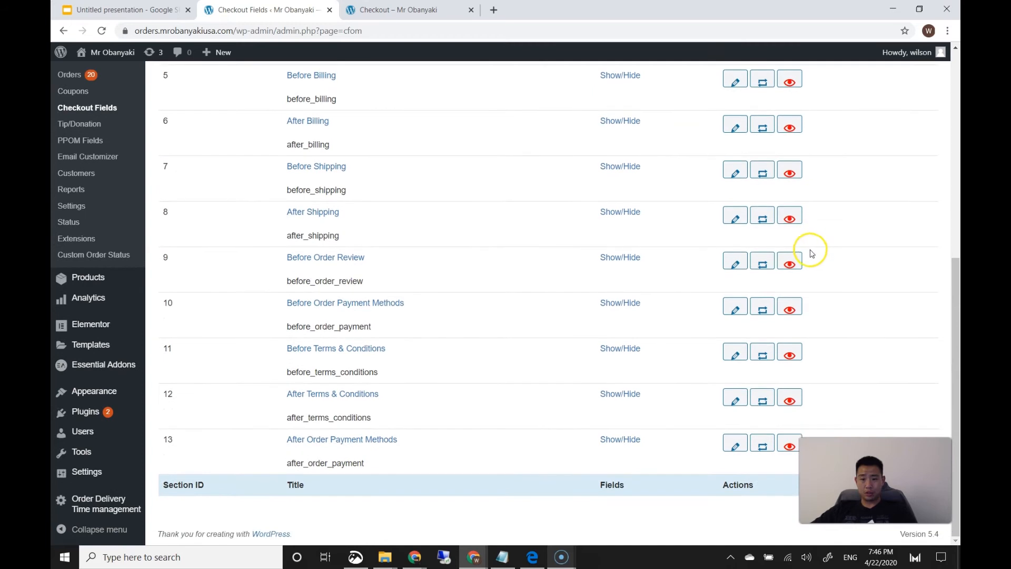
{"action": "scroll", "coordinate": [809, 251], "scroll_direction": "up", "scroll_amount": 6}
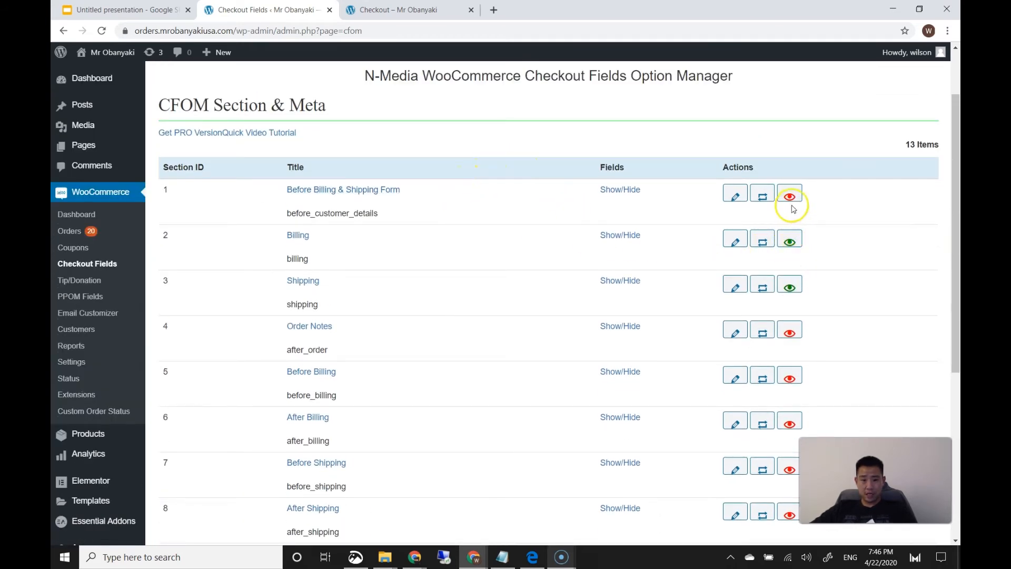
{"action": "scroll", "coordinate": [391, 286], "scroll_direction": "down", "scroll_amount": 2}
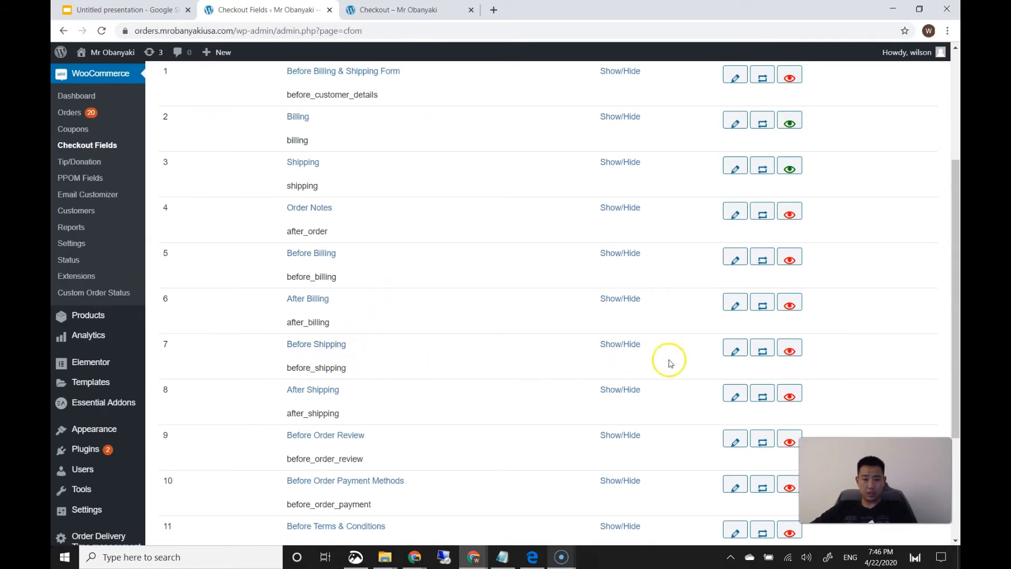
Inspect the Before Shipping section, then go back to All Sections
{"action": "left_click", "coordinate": [735, 352]}
{"action": "scroll", "coordinate": [430, 337], "scroll_direction": "down", "scroll_amount": 3}
{"action": "scroll", "coordinate": [431, 337], "scroll_direction": "up", "scroll_amount": 3}
{"action": "left_click", "coordinate": [188, 149]}
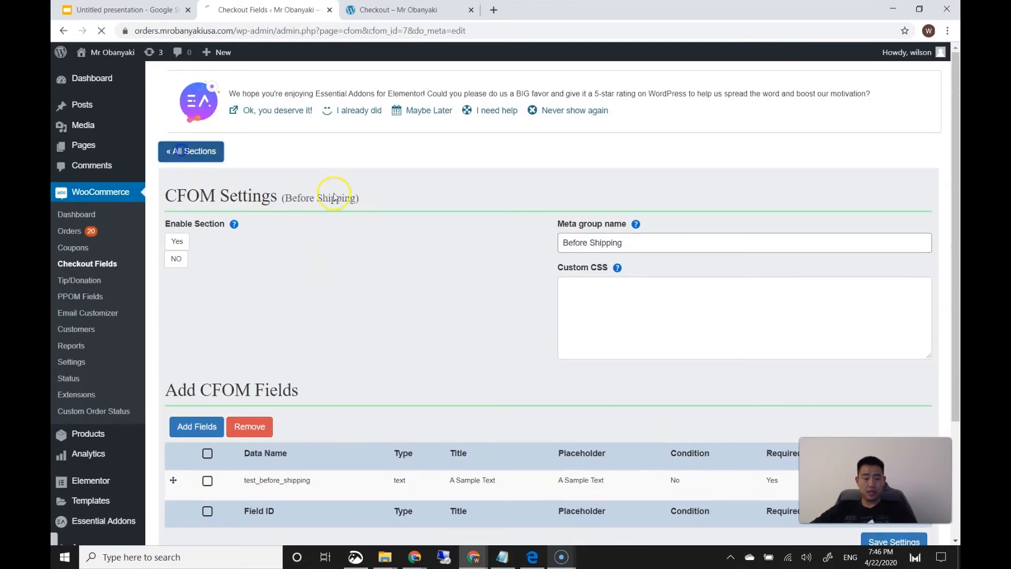
{"action": "scroll", "coordinate": [416, 306], "scroll_direction": "down", "scroll_amount": 2}
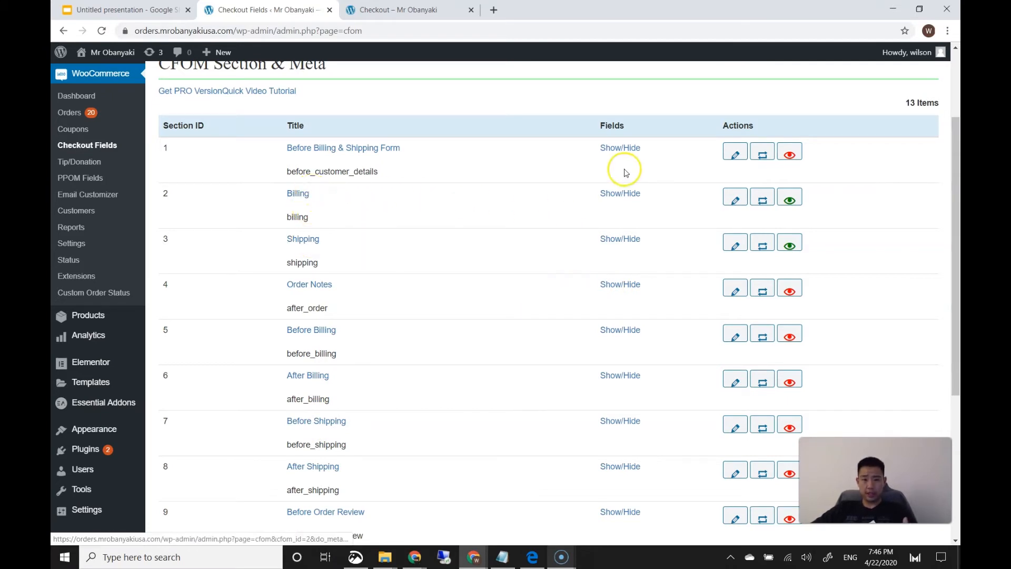
Untick Required on the billing_country field, update it, and save the Billing section settings
{"action": "left_click", "coordinate": [737, 204]}
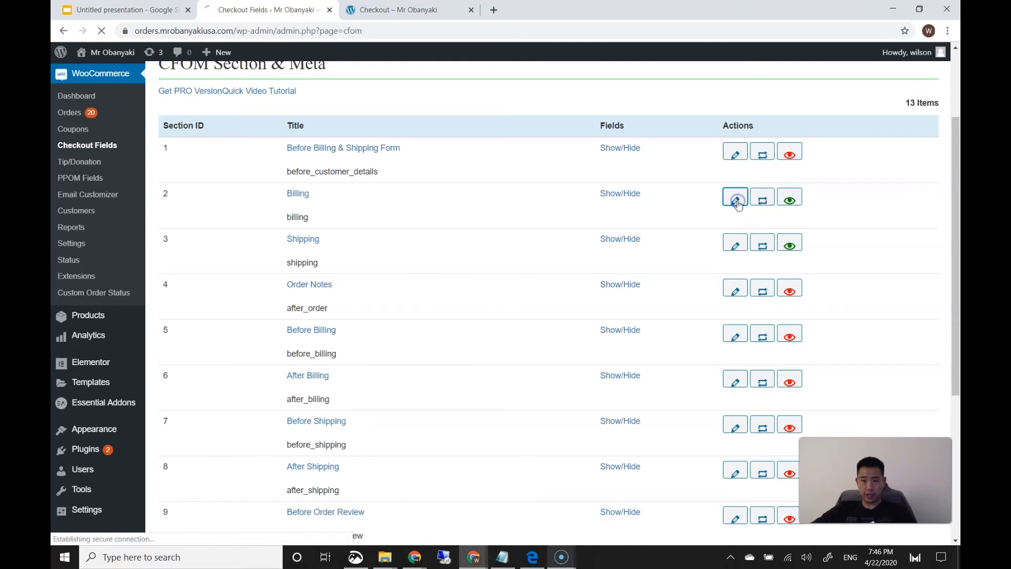
{"action": "scroll", "coordinate": [488, 300], "scroll_direction": "down", "scroll_amount": 5}
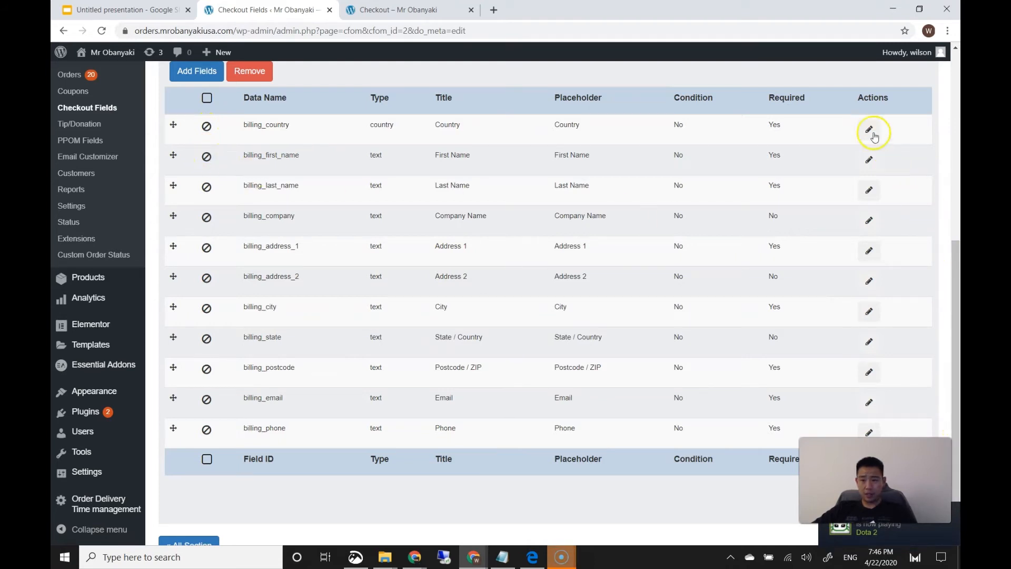
{"action": "scroll", "coordinate": [957, 258], "scroll_direction": "up", "scroll_amount": 1}
{"action": "left_click", "coordinate": [867, 174]}
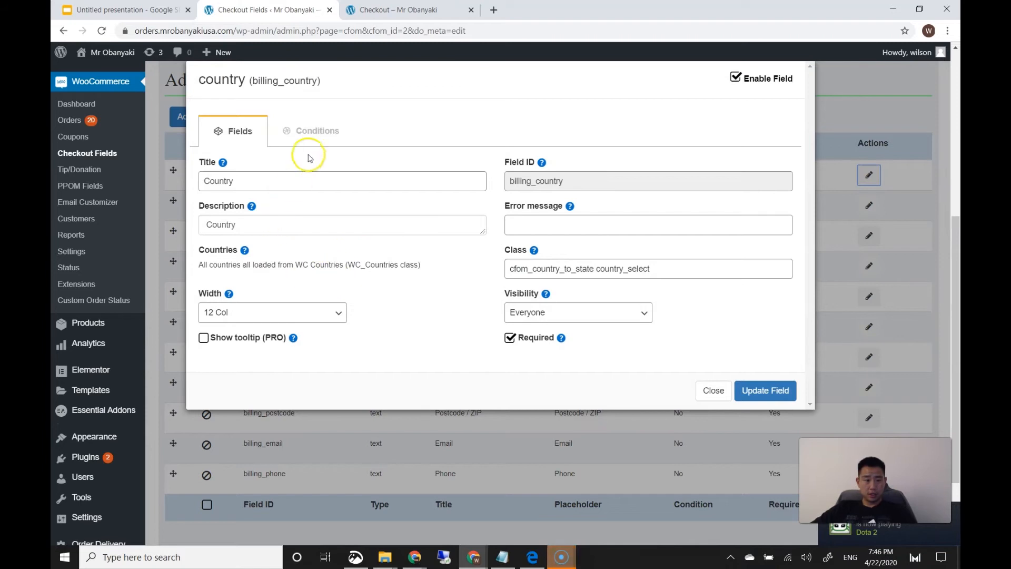
{"action": "left_click", "coordinate": [315, 134]}
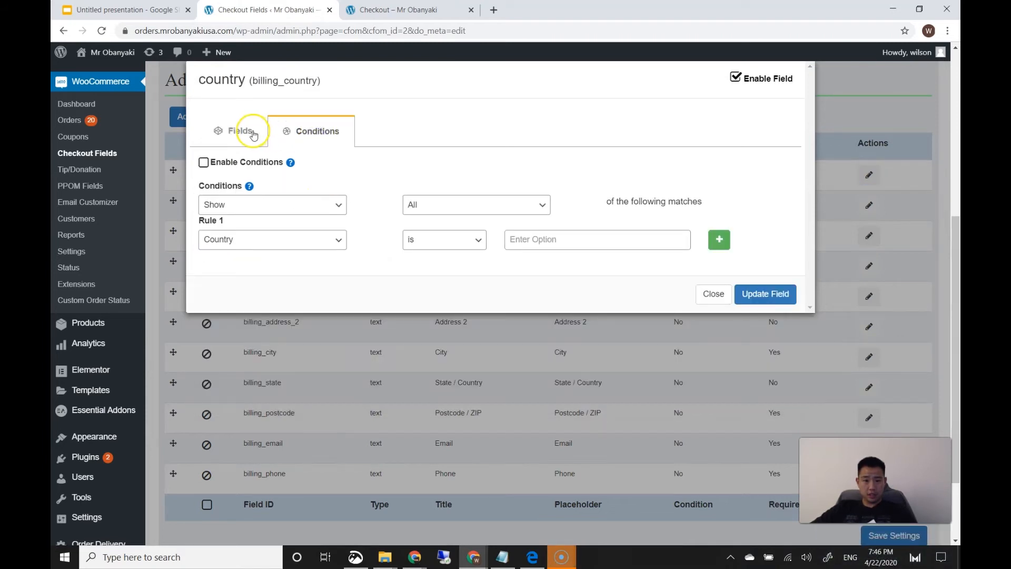
{"action": "left_click", "coordinate": [254, 135]}
{"action": "left_click", "coordinate": [533, 344]}
{"action": "left_click", "coordinate": [756, 391]}
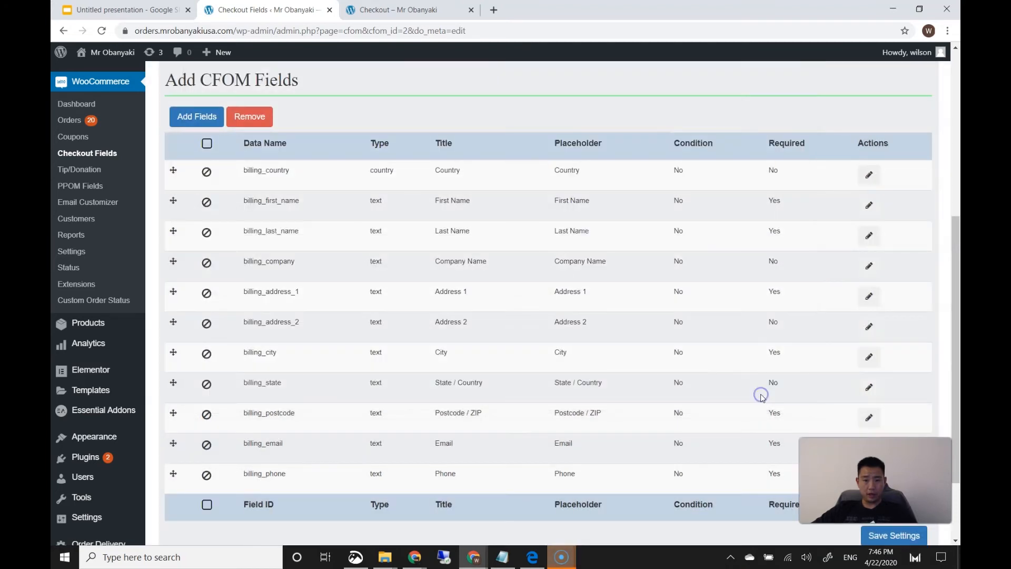
{"action": "scroll", "coordinate": [337, 345], "scroll_direction": "down", "scroll_amount": 2}
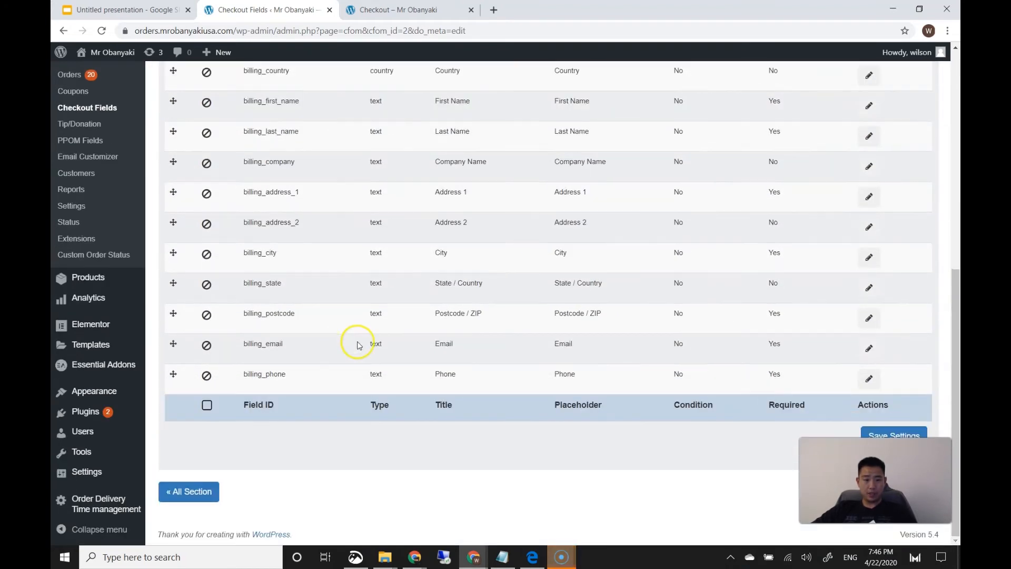
{"action": "left_click", "coordinate": [893, 435]}
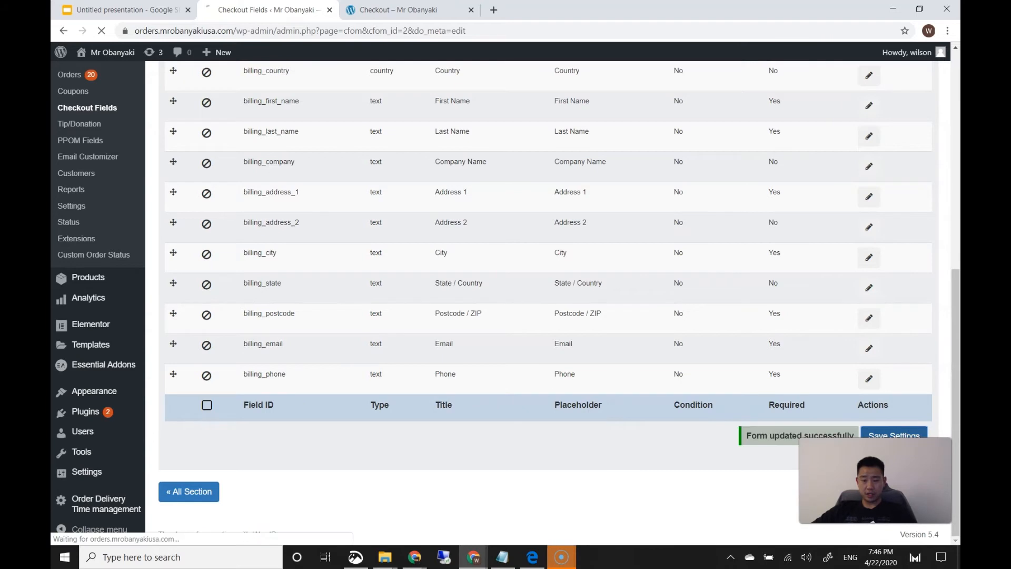
{"action": "scroll", "coordinate": [480, 200], "scroll_direction": "down", "scroll_amount": 5}
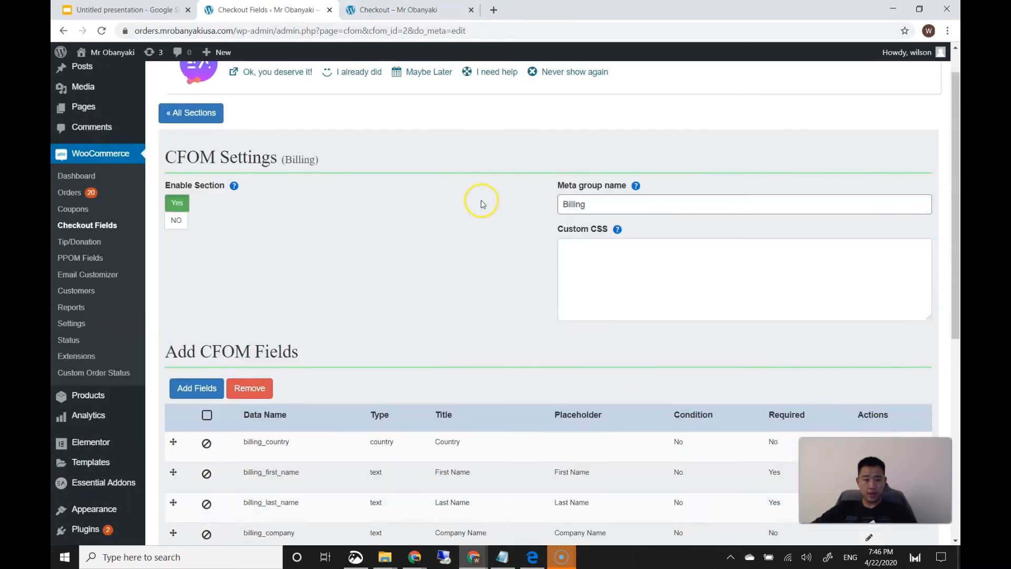
Go to the store menu and add the Obanyaki Combo (3 Pack) to the cart
{"action": "left_click", "coordinate": [379, 10]}
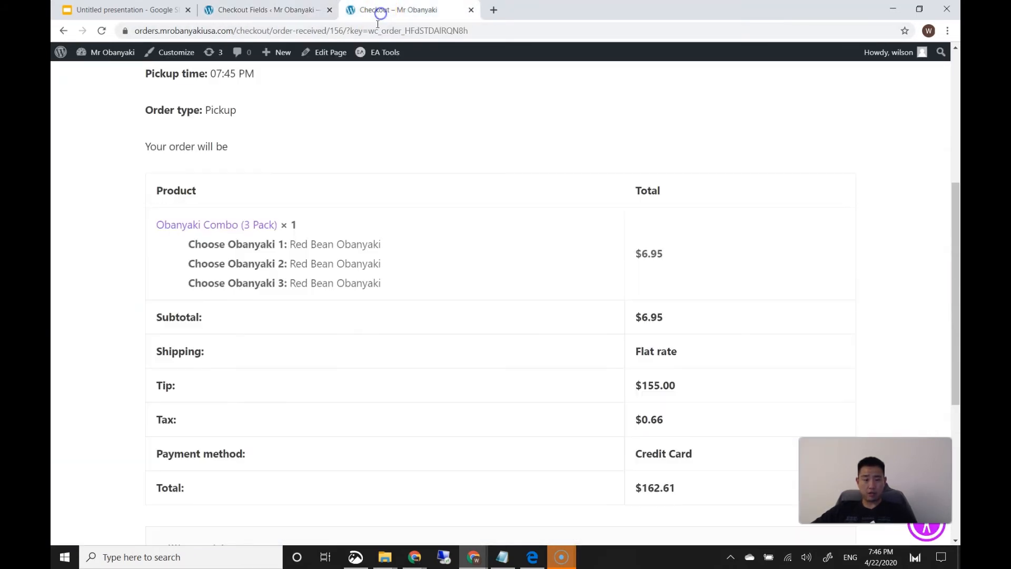
{"action": "scroll", "coordinate": [221, 102], "scroll_direction": "up", "scroll_amount": 6}
{"action": "left_click", "coordinate": [710, 92]}
{"action": "scroll", "coordinate": [589, 179], "scroll_direction": "down", "scroll_amount": 1}
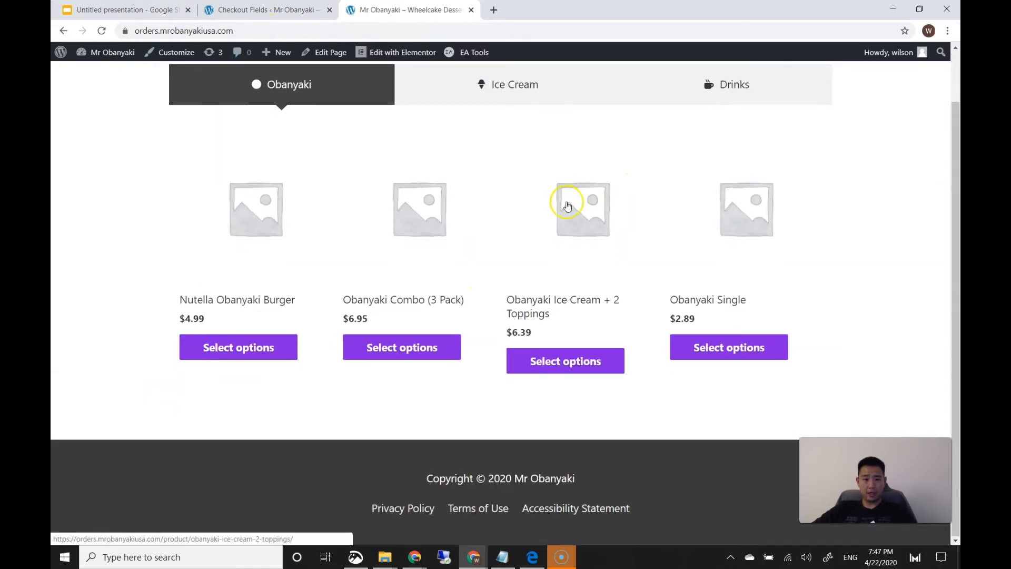
{"action": "left_click", "coordinate": [441, 336]}
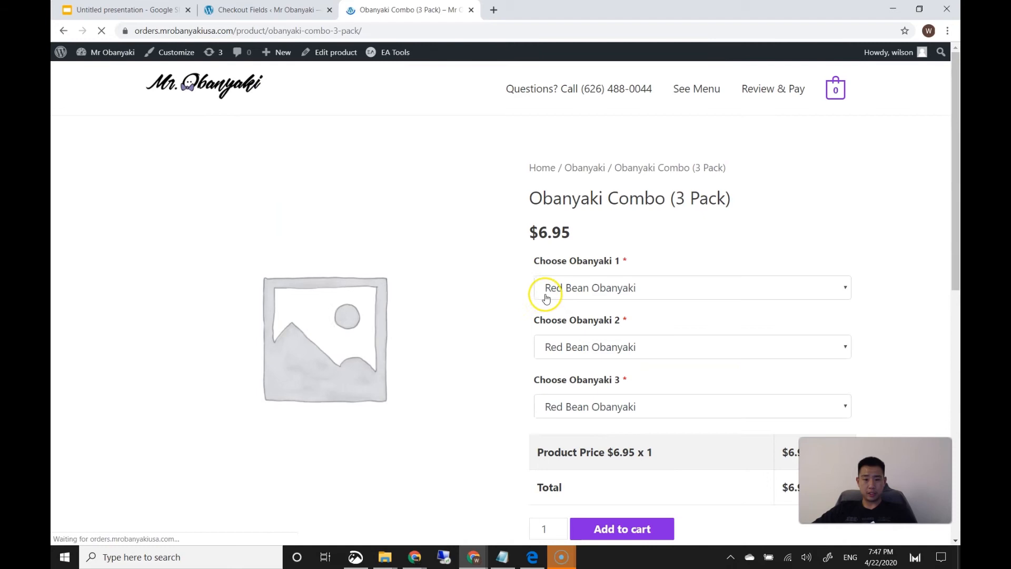
{"action": "scroll", "coordinate": [615, 386], "scroll_direction": "down", "scroll_amount": 5}
{"action": "left_click", "coordinate": [622, 292]}
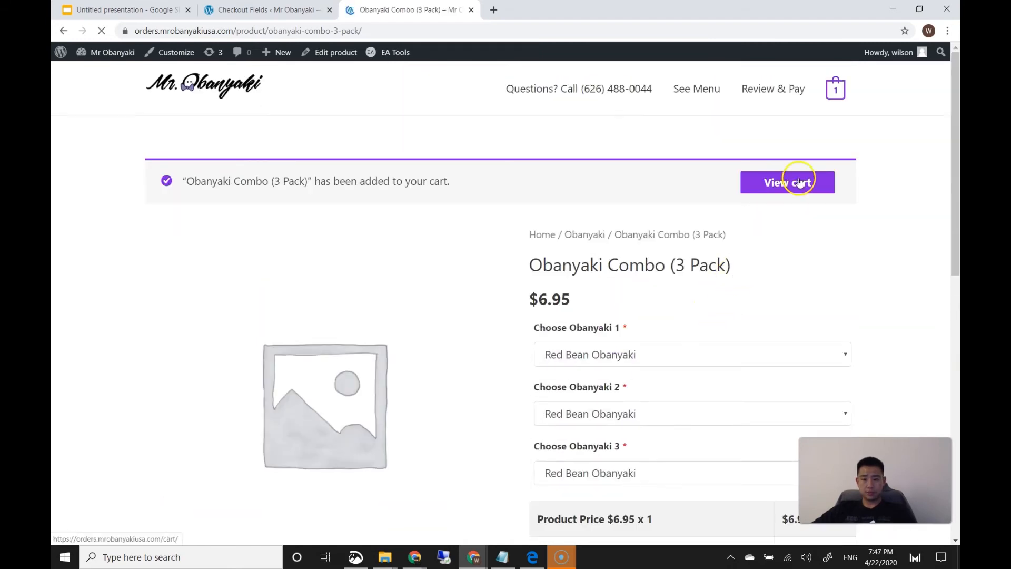
Review the checkout form's billing fields and country list, then return to the field settings
{"action": "left_click", "coordinate": [781, 93]}
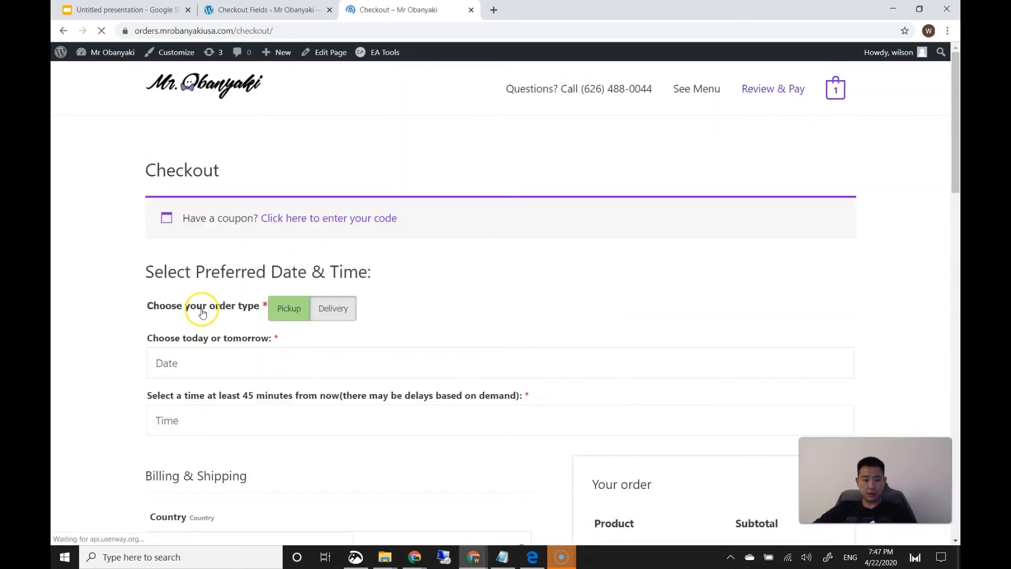
{"action": "scroll", "coordinate": [203, 311], "scroll_direction": "down", "scroll_amount": 3}
{"action": "scroll", "coordinate": [169, 307], "scroll_direction": "down", "scroll_amount": 4}
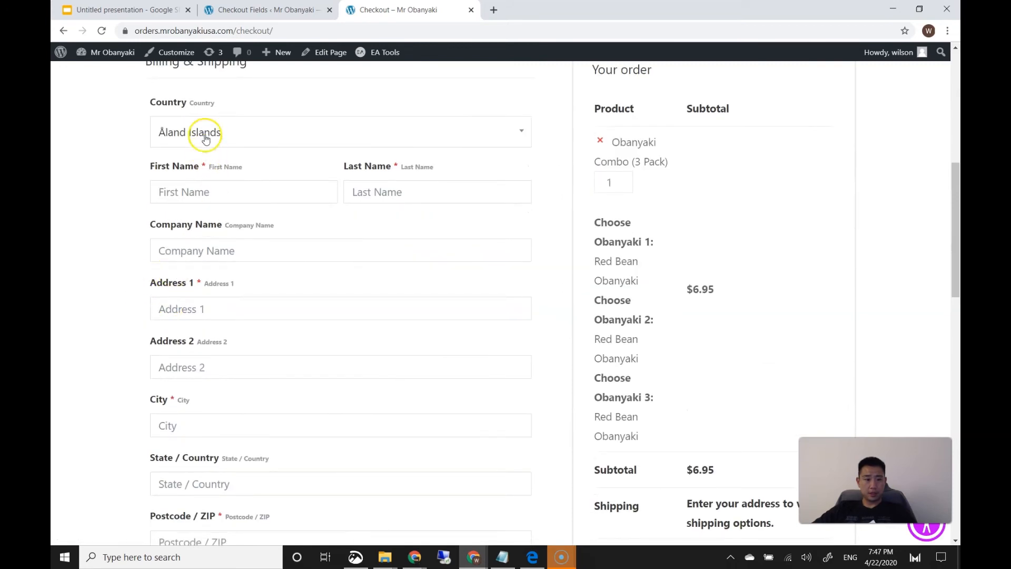
{"action": "left_click", "coordinate": [206, 130]}
{"action": "left_click", "coordinate": [107, 221]}
{"action": "scroll", "coordinate": [124, 276], "scroll_direction": "down", "scroll_amount": 4}
{"action": "scroll", "coordinate": [124, 276], "scroll_direction": "up", "scroll_amount": 2}
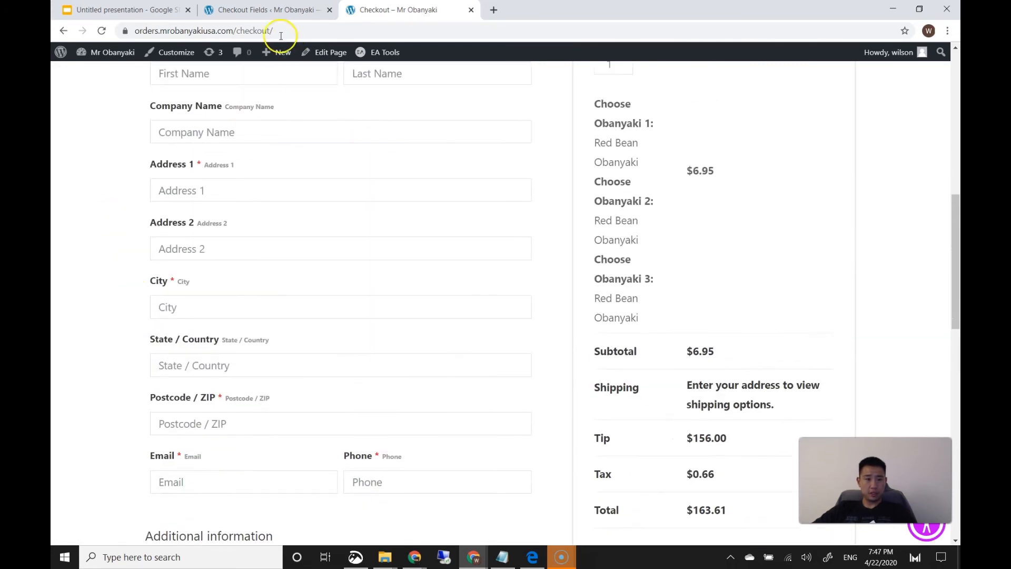
{"action": "left_click", "coordinate": [272, 11]}
{"action": "scroll", "coordinate": [332, 248], "scroll_direction": "down", "scroll_amount": 2}
{"action": "scroll", "coordinate": [733, 151], "scroll_direction": "up", "scroll_amount": 1}
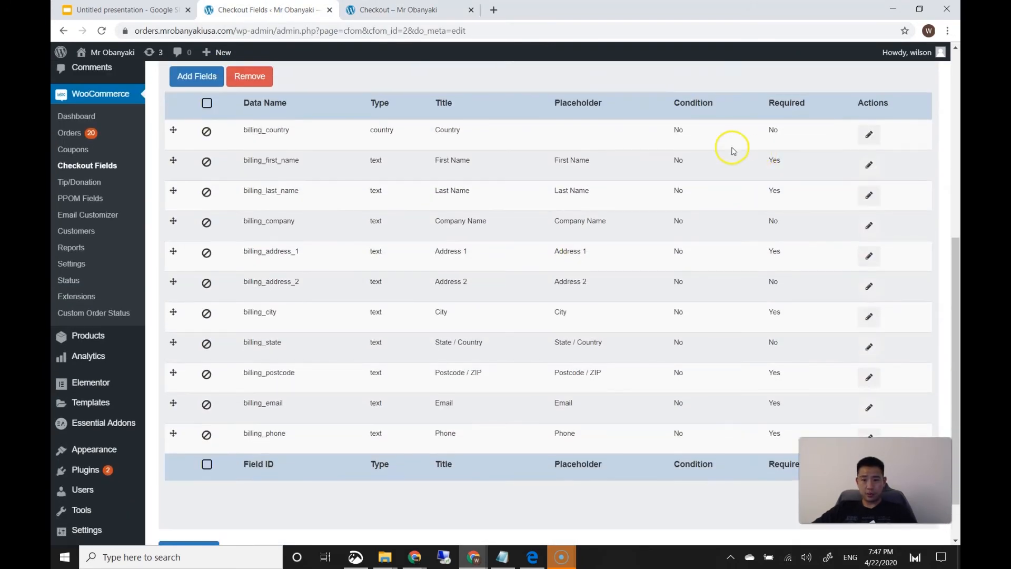
Make the billing first name and last name fields optional
{"action": "left_click", "coordinate": [869, 166]}
{"action": "left_click", "coordinate": [510, 425]}
{"action": "left_click", "coordinate": [777, 477]}
{"action": "left_click", "coordinate": [870, 198]}
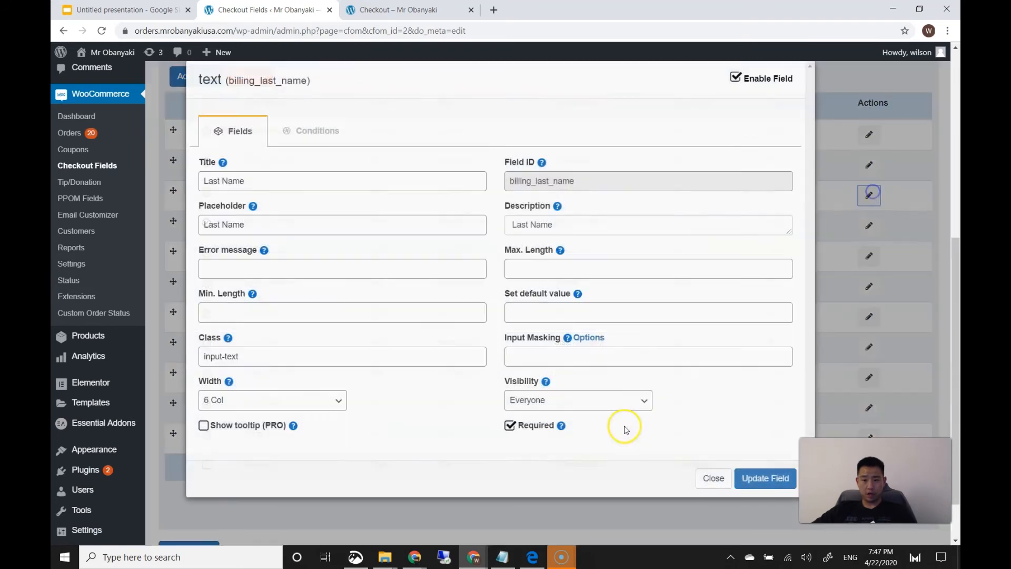
{"action": "left_click", "coordinate": [510, 425]}
{"action": "left_click", "coordinate": [758, 476]}
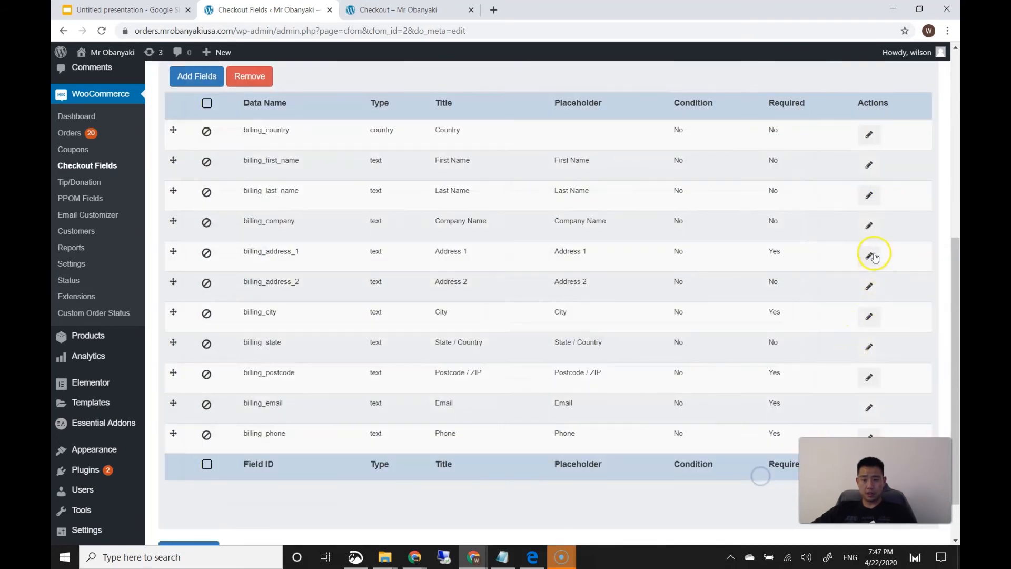
Set the billing first name field's visibility to members only
{"action": "left_click", "coordinate": [868, 165]}
{"action": "left_click", "coordinate": [551, 401]}
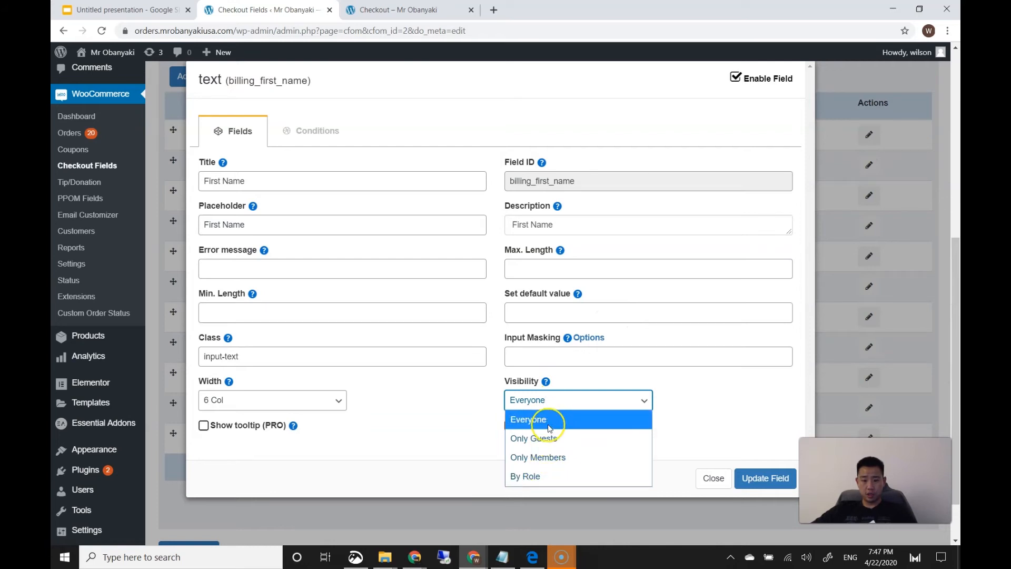
{"action": "left_click", "coordinate": [425, 425]}
{"action": "mouse_move", "coordinate": [542, 390]}
{"action": "left_click", "coordinate": [569, 405]}
{"action": "left_click", "coordinate": [548, 455]}
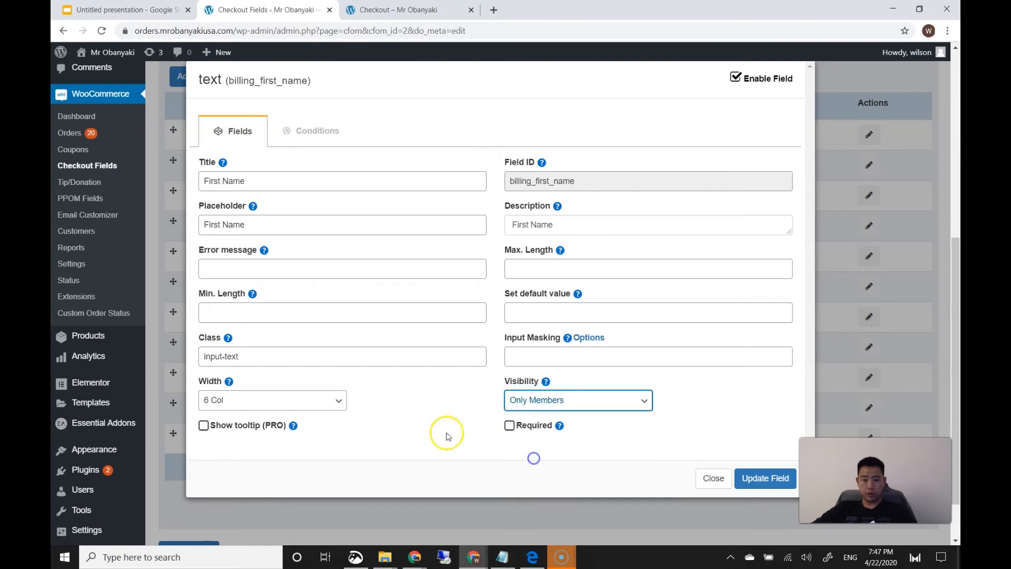
{"action": "left_click", "coordinate": [760, 480]}
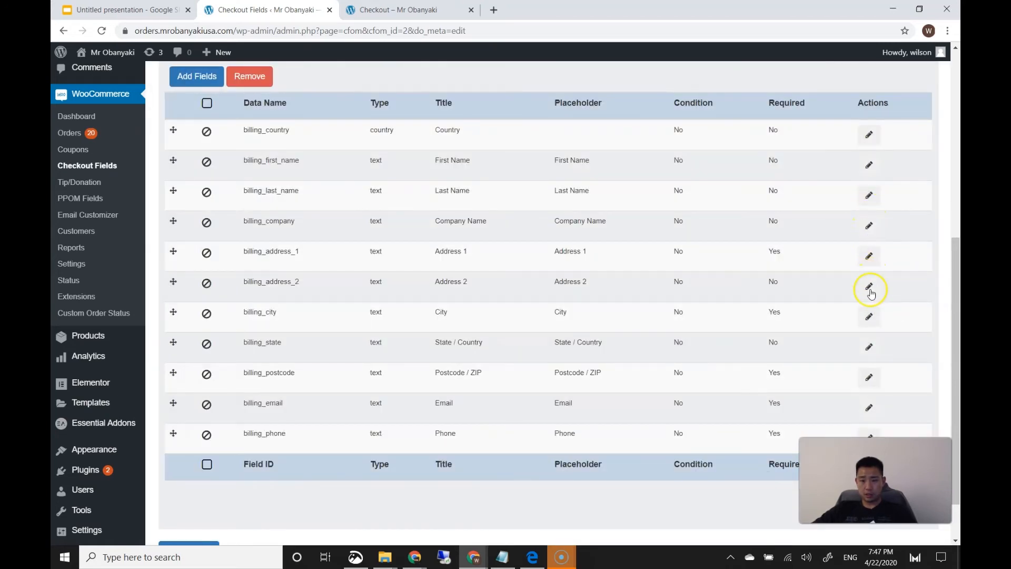
Make the Address 1, City, Postcode and Email billing fields optional
{"action": "left_click", "coordinate": [869, 255]}
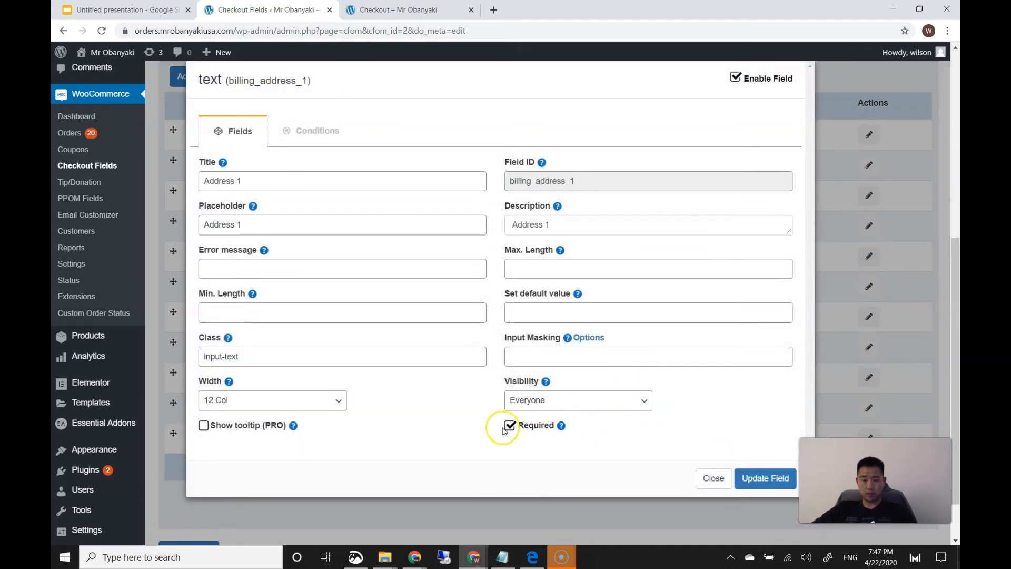
{"action": "left_click", "coordinate": [763, 478]}
{"action": "left_click", "coordinate": [869, 317]}
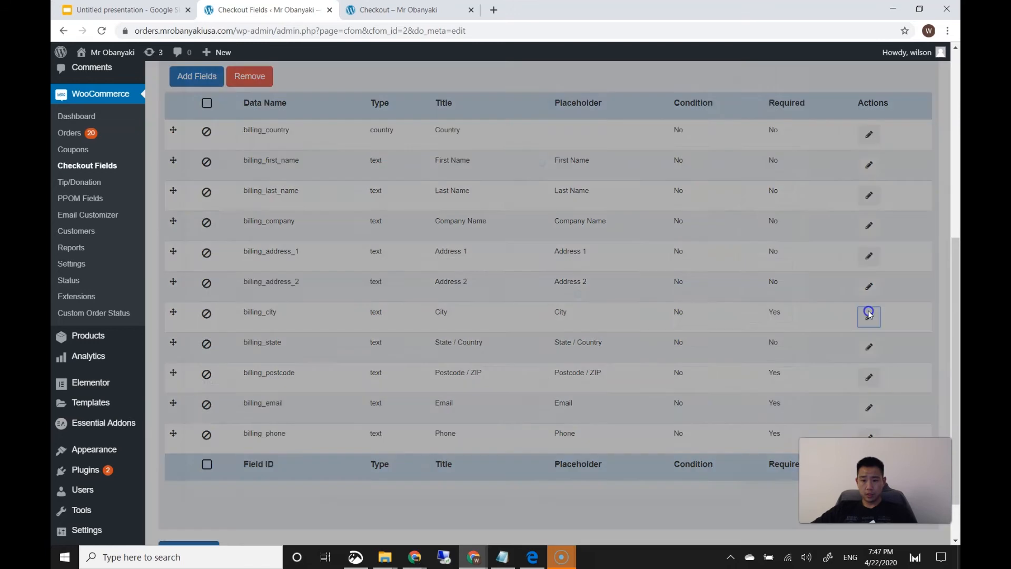
{"action": "left_click", "coordinate": [510, 425]}
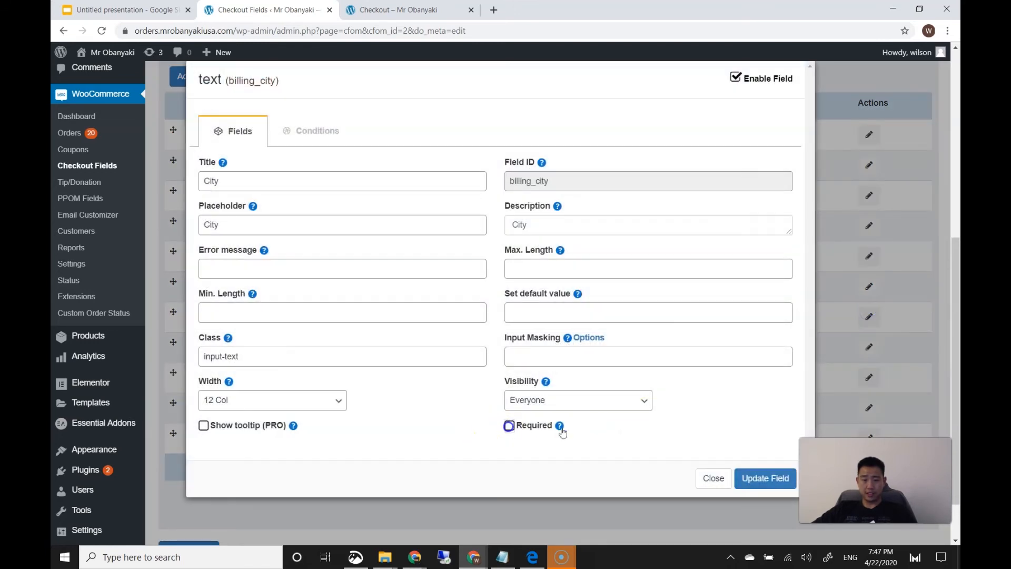
{"action": "left_click", "coordinate": [763, 478]}
{"action": "left_click", "coordinate": [868, 377]}
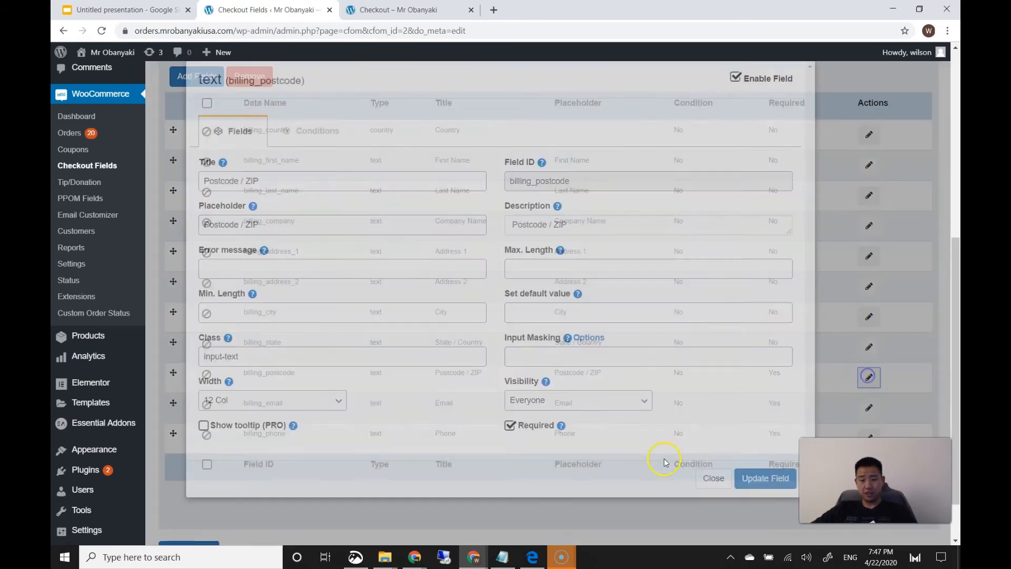
{"action": "left_click", "coordinate": [510, 426]}
{"action": "left_click", "coordinate": [763, 478]}
{"action": "left_click", "coordinate": [868, 408]}
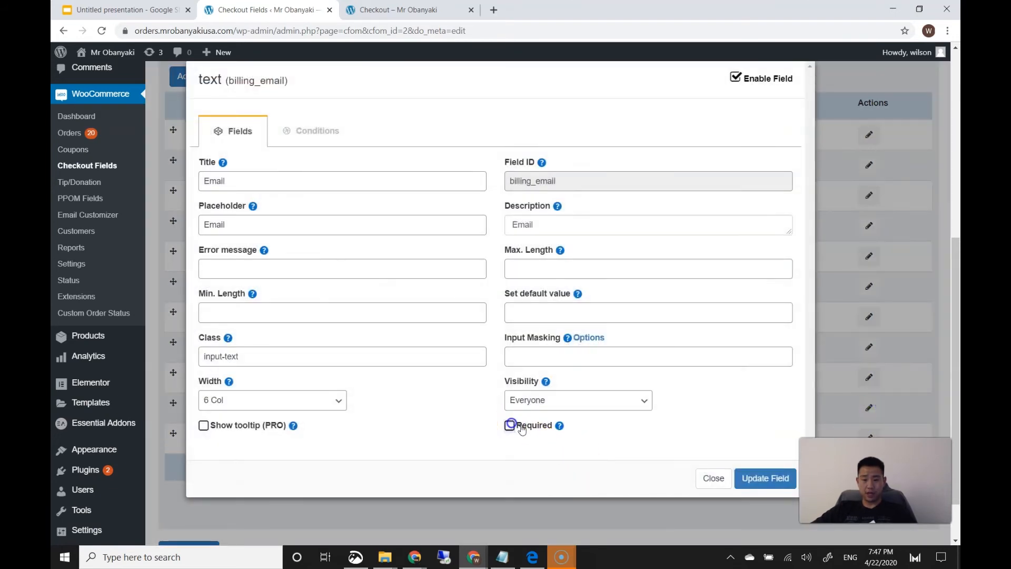
{"action": "left_click", "coordinate": [779, 493]}
{"action": "scroll", "coordinate": [679, 399], "scroll_direction": "down", "scroll_amount": 1}
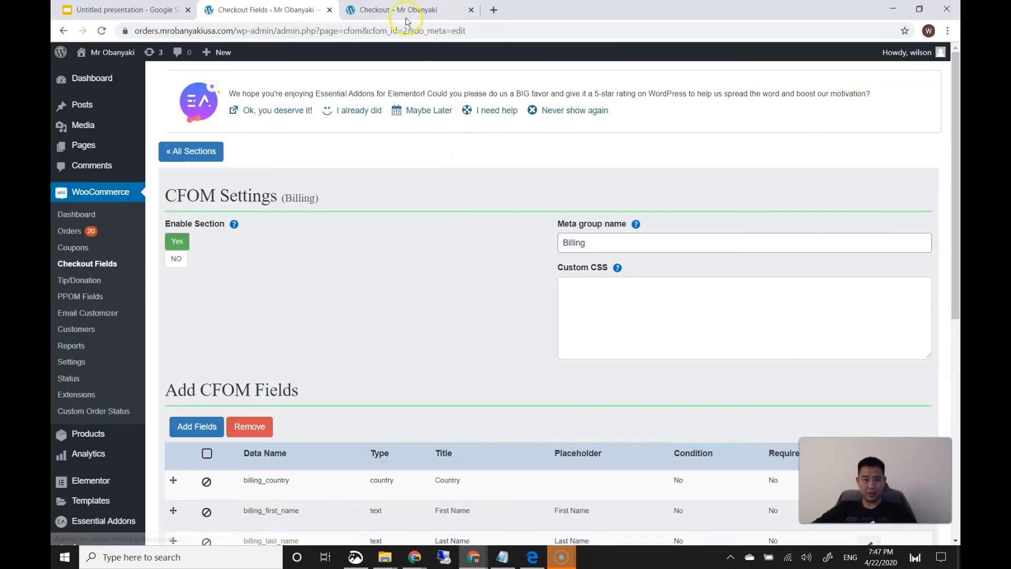
Save the field settings and reload the live checkout to confirm only Phone is required
{"action": "left_click", "coordinate": [405, 11]}
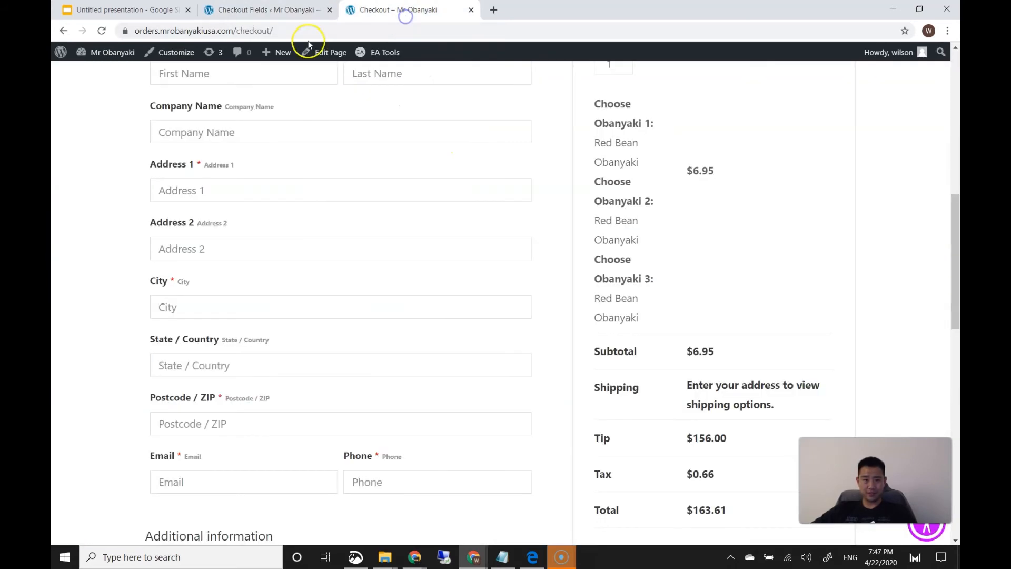
{"action": "left_click", "coordinate": [103, 31]}
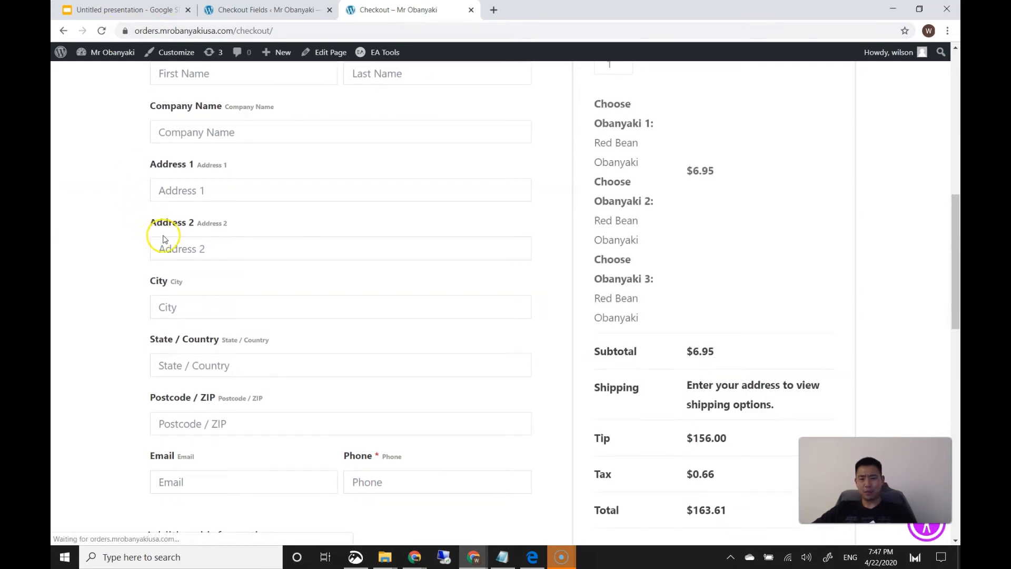
{"action": "scroll", "coordinate": [271, 272], "scroll_direction": "up", "scroll_amount": 6}
{"action": "scroll", "coordinate": [273, 276], "scroll_direction": "down", "scroll_amount": 3}
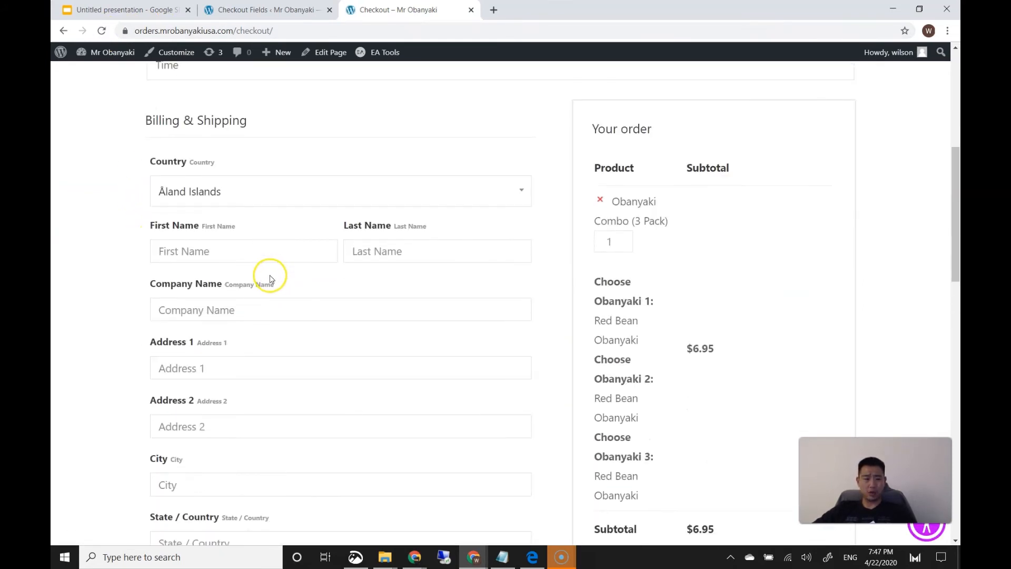
{"action": "scroll", "coordinate": [271, 279], "scroll_direction": "down", "scroll_amount": 7}
{"action": "scroll", "coordinate": [252, 274], "scroll_direction": "up", "scroll_amount": 5}
{"action": "scroll", "coordinate": [210, 260], "scroll_direction": "up", "scroll_amount": 5}
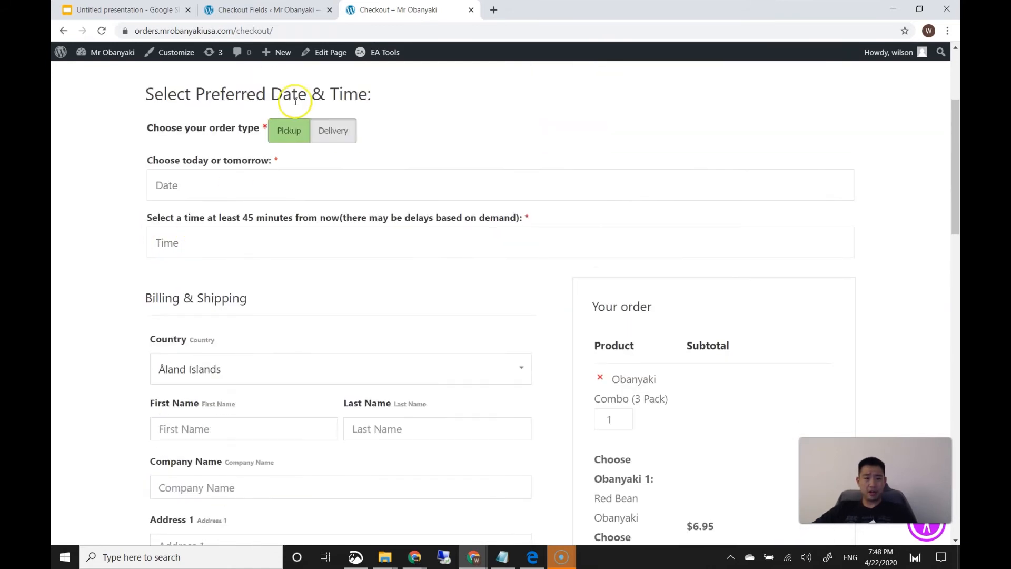
{"action": "left_click", "coordinate": [273, 13]}
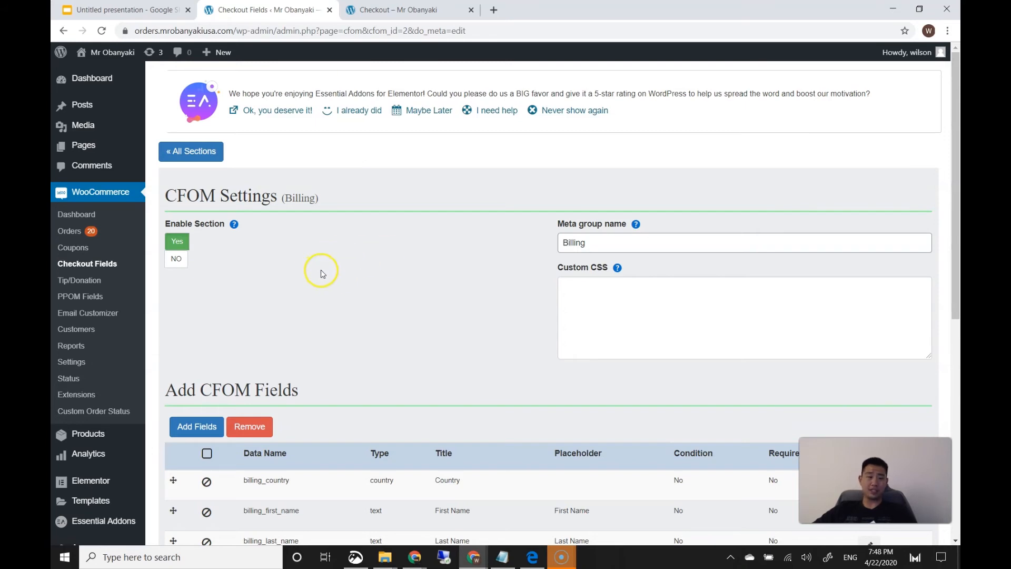
Go to Installed Plugins and locate N-Media WooCommerce Checkout Fields
{"action": "scroll", "coordinate": [322, 274], "scroll_direction": "down", "scroll_amount": 1}
{"action": "mouse_move", "coordinate": [90, 508]}
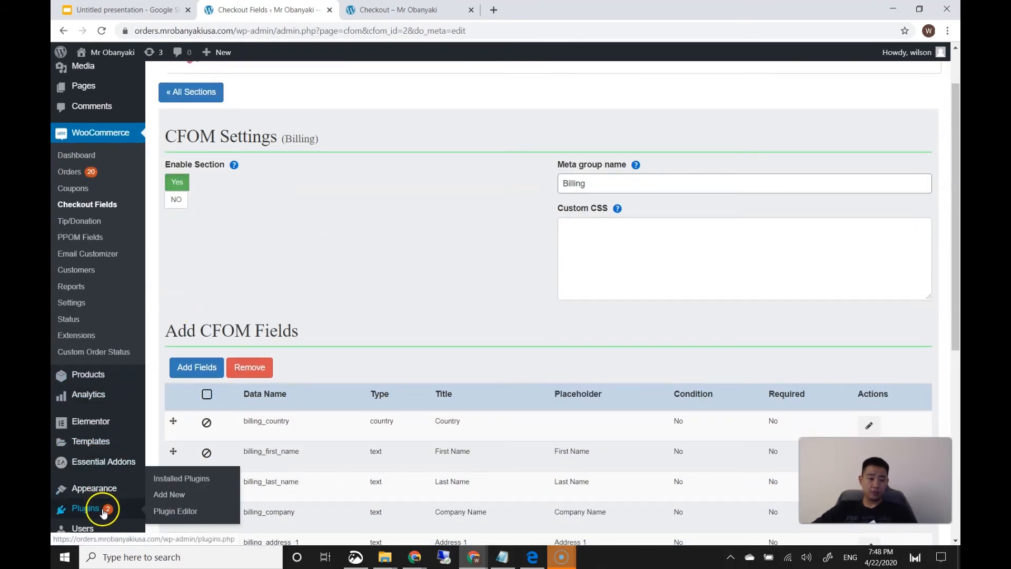
{"action": "left_click", "coordinate": [168, 477]}
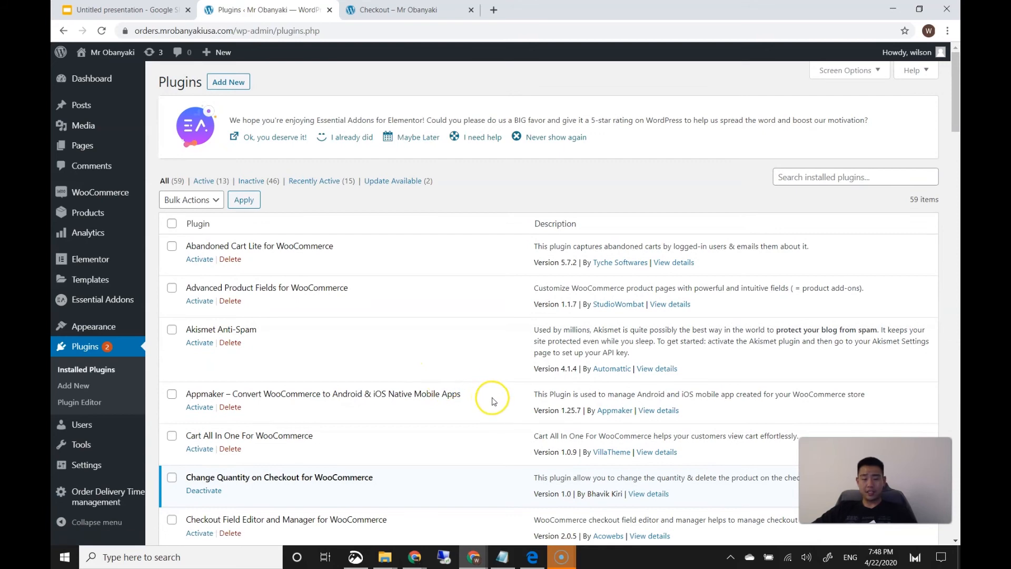
{"action": "scroll", "coordinate": [440, 399], "scroll_direction": "down", "scroll_amount": 5}
{"action": "scroll", "coordinate": [441, 401], "scroll_direction": "down", "scroll_amount": 11}
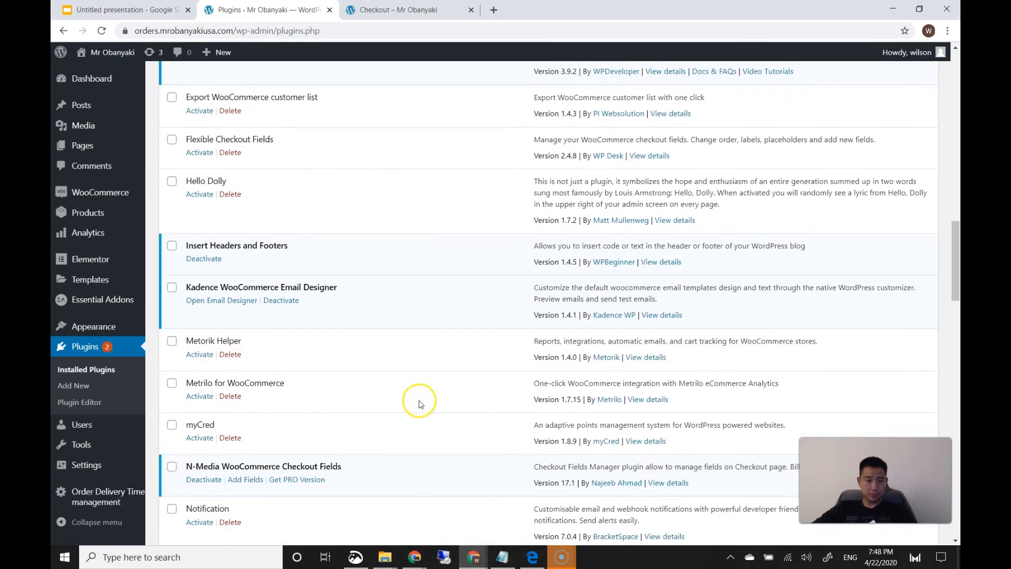
{"action": "scroll", "coordinate": [416, 403], "scroll_direction": "up", "scroll_amount": 6}
{"action": "scroll", "coordinate": [413, 405], "scroll_direction": "down", "scroll_amount": 3}
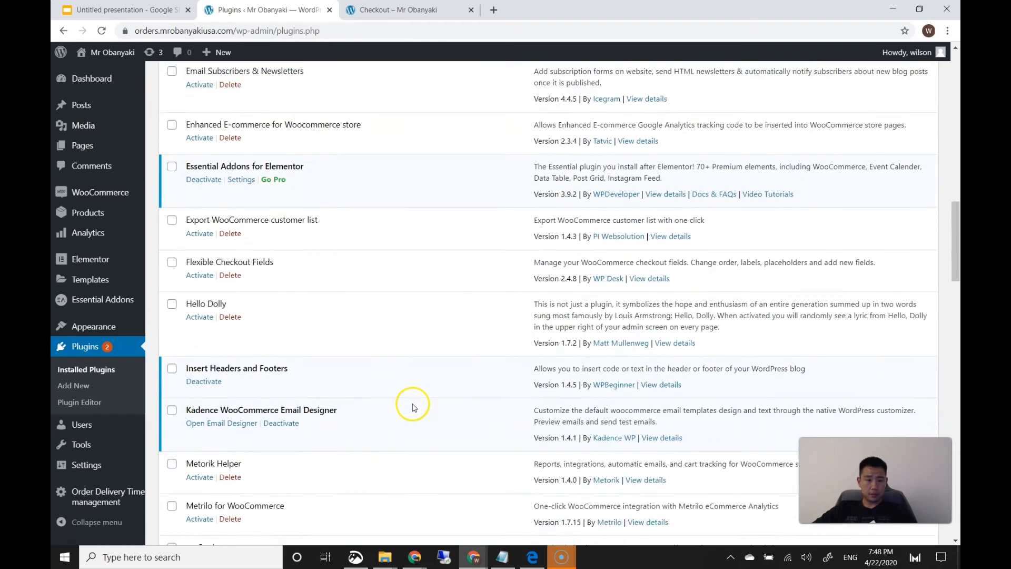
{"action": "scroll", "coordinate": [414, 406], "scroll_direction": "down", "scroll_amount": 8}
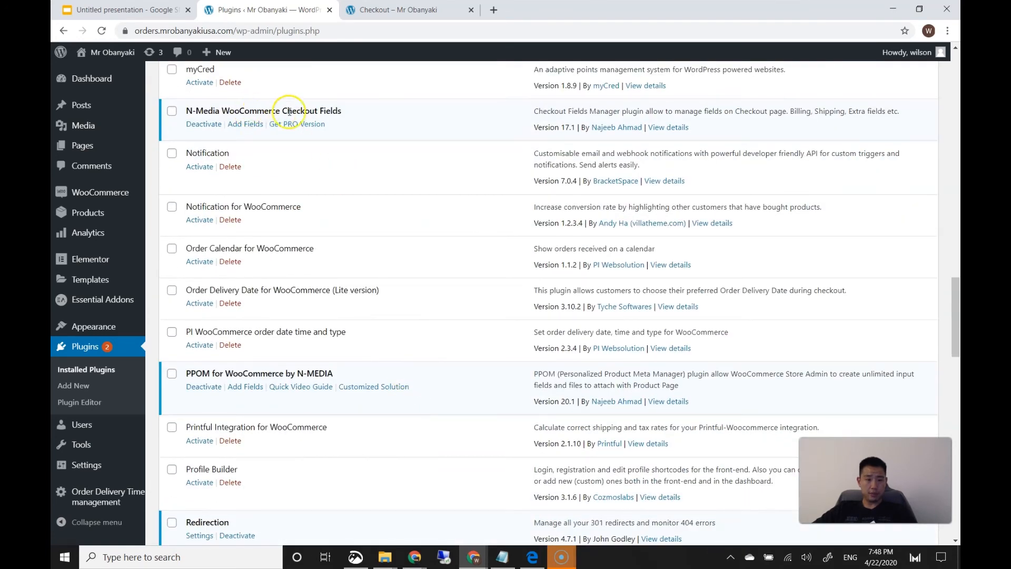
Deactivate N-Media WooCommerce Checkout Fields without a reason and scroll to the Checkout & Account Field Editor
{"action": "left_click", "coordinate": [210, 124]}
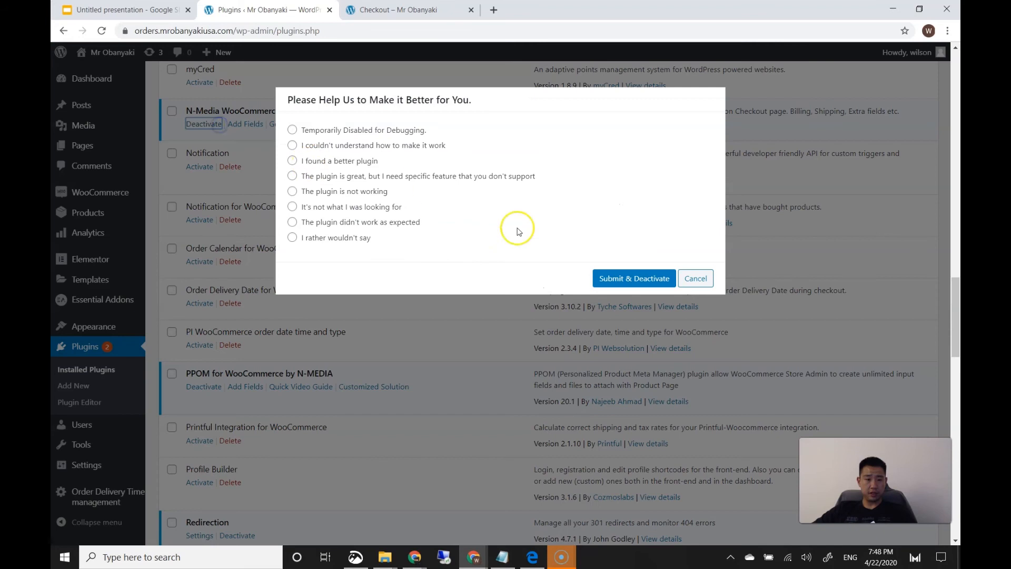
{"action": "left_click", "coordinate": [362, 243]}
{"action": "left_click", "coordinate": [646, 347]}
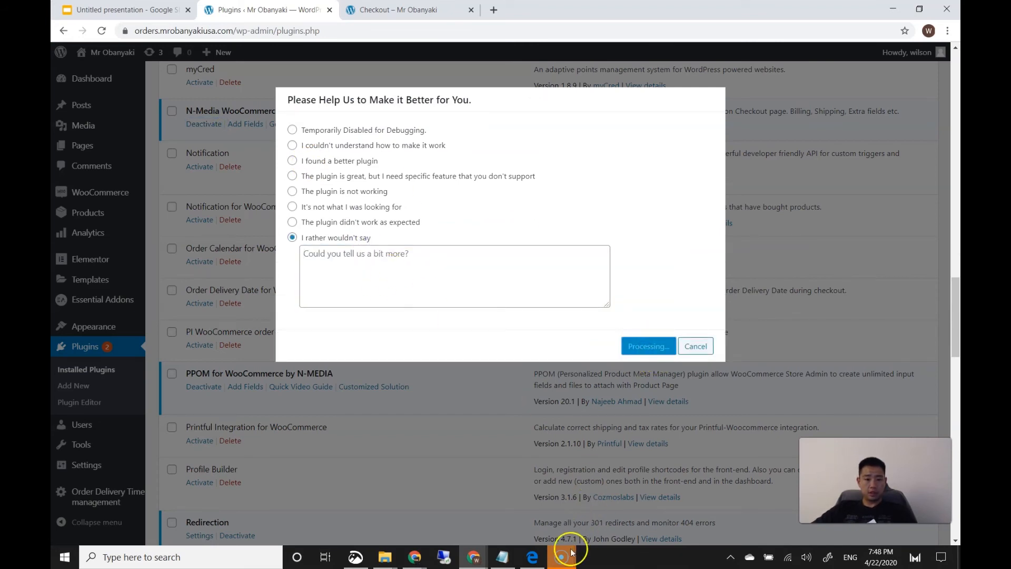
{"action": "mouse_move", "coordinate": [571, 552]}
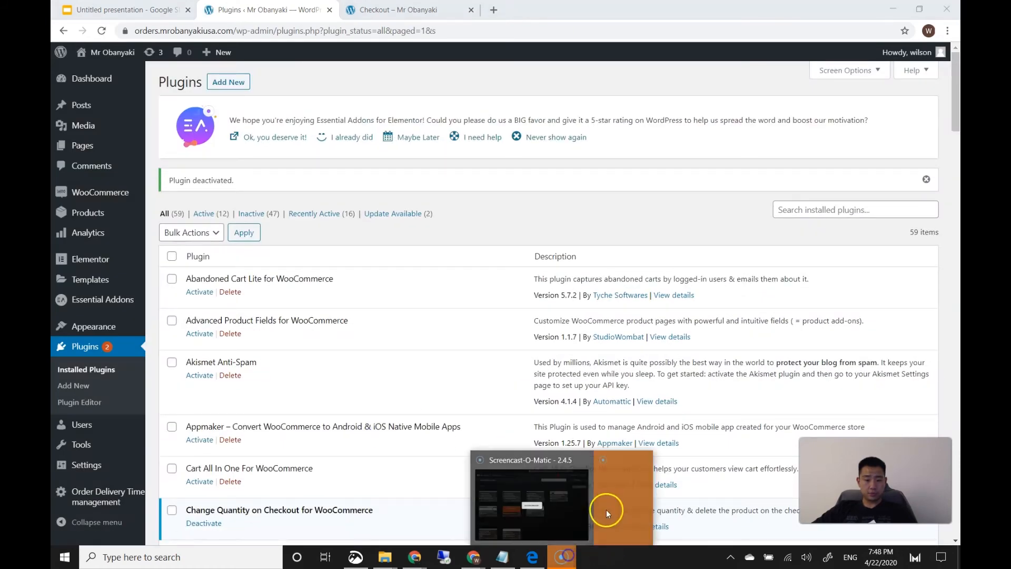
{"action": "scroll", "coordinate": [395, 424], "scroll_direction": "down", "scroll_amount": 9}
{"action": "scroll", "coordinate": [397, 424], "scroll_direction": "down", "scroll_amount": 12}
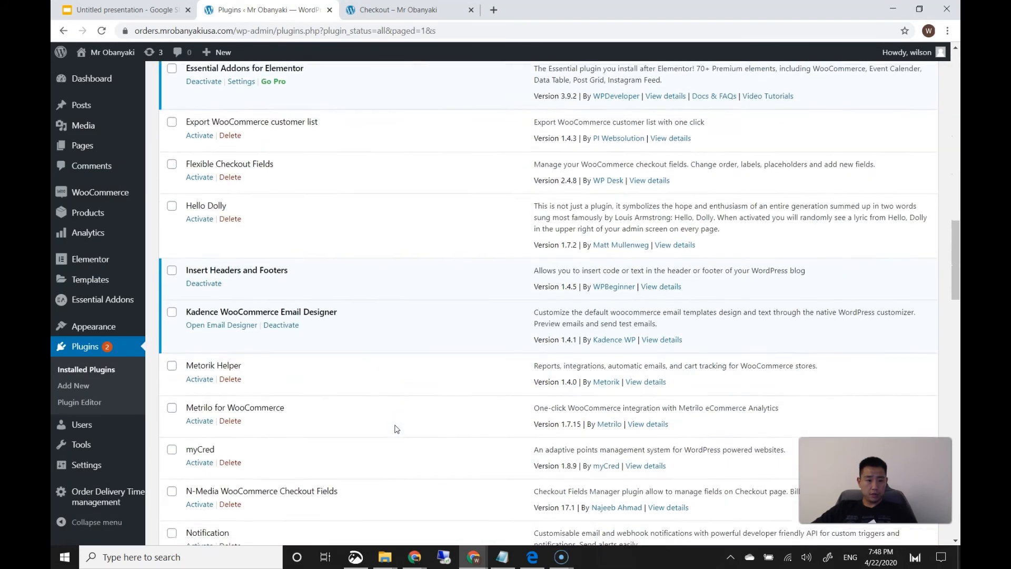
{"action": "scroll", "coordinate": [397, 429], "scroll_direction": "down", "scroll_amount": 8}
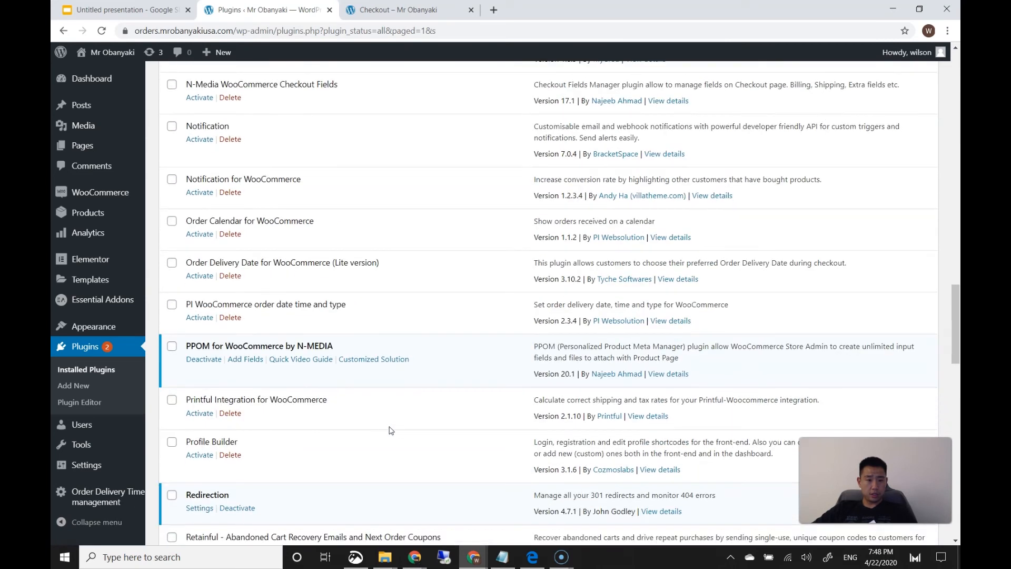
{"action": "scroll", "coordinate": [270, 361], "scroll_direction": "down", "scroll_amount": 9}
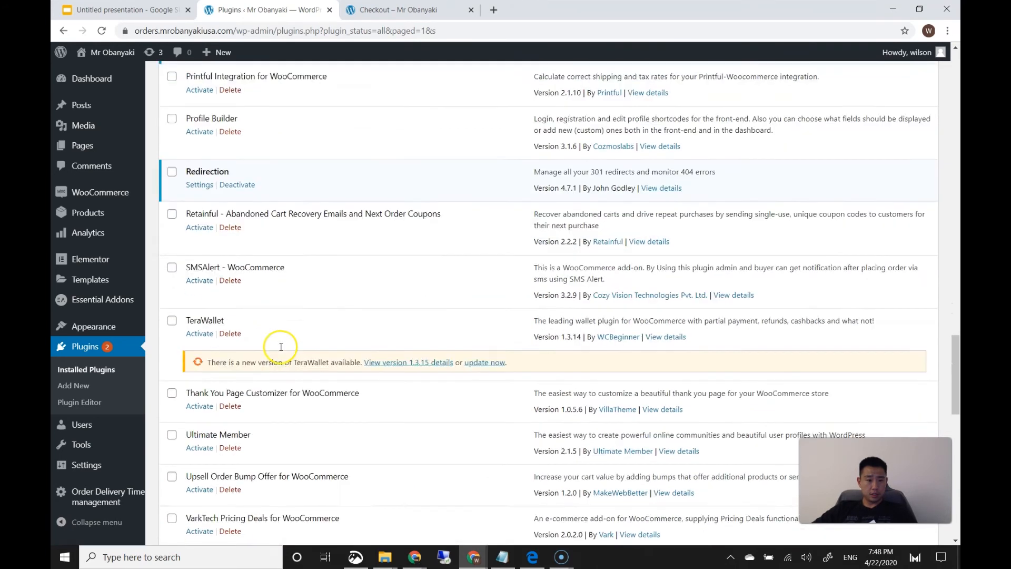
{"action": "scroll", "coordinate": [316, 299], "scroll_direction": "down", "scroll_amount": 2}
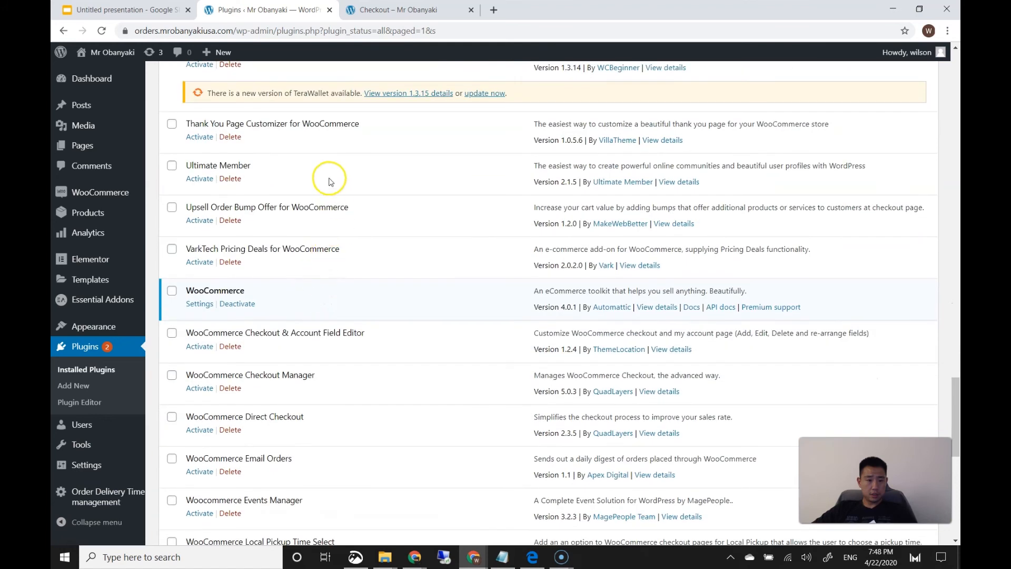
{"action": "scroll", "coordinate": [324, 312], "scroll_direction": "down", "scroll_amount": 4}
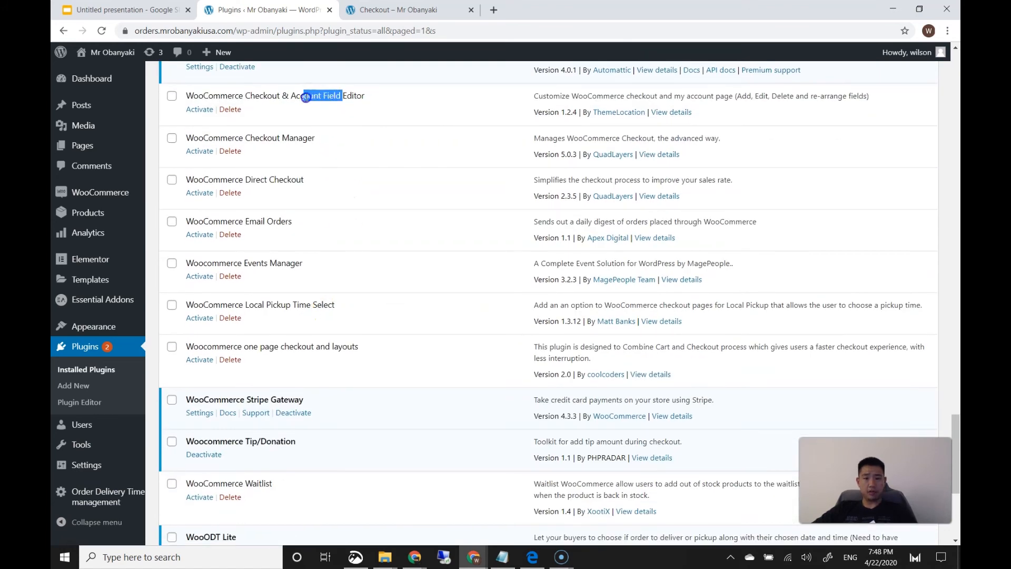
Activate the WooCommerce Checkout & Account Field Editor, skipping the opt-in
{"action": "left_click", "coordinate": [207, 111]}
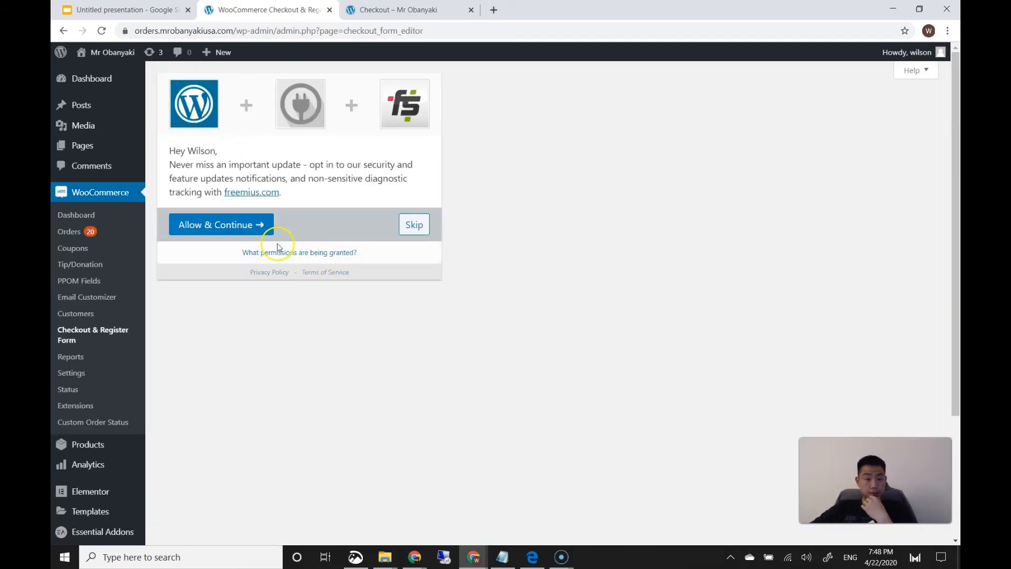
{"action": "left_click", "coordinate": [419, 228]}
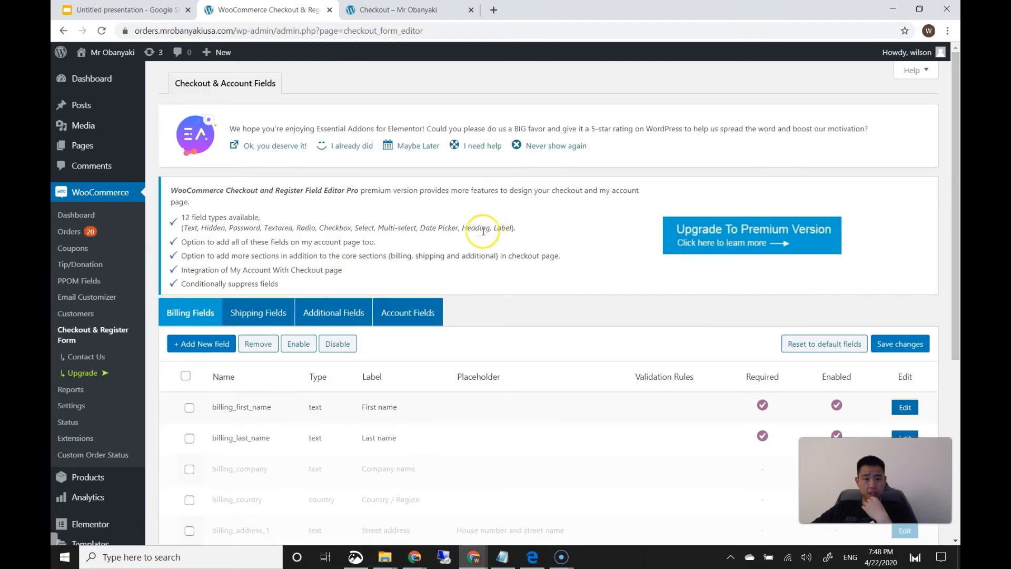
{"action": "scroll", "coordinate": [488, 293], "scroll_direction": "down", "scroll_amount": 5}
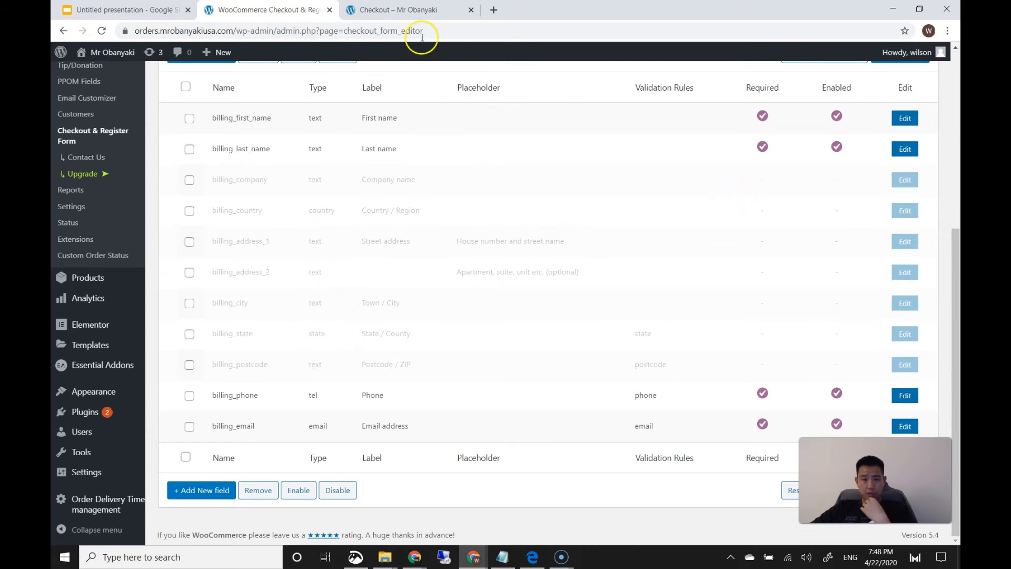
Reload the live checkout page to check its current fields, then return to the editor
{"action": "left_click", "coordinate": [403, 9]}
{"action": "scroll", "coordinate": [167, 158], "scroll_direction": "up", "scroll_amount": 4}
{"action": "left_click", "coordinate": [105, 31]}
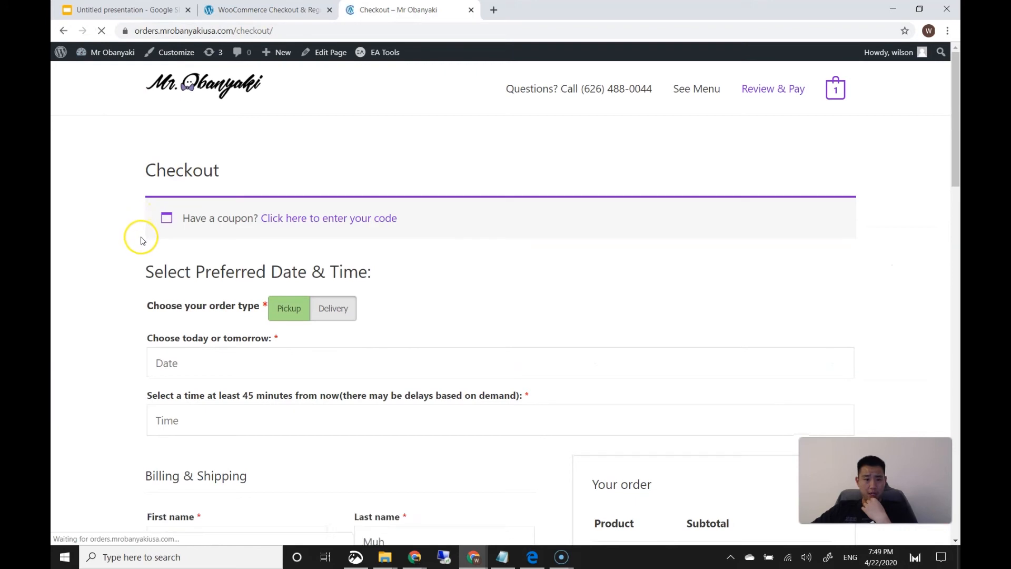
{"action": "scroll", "coordinate": [141, 242], "scroll_direction": "down", "scroll_amount": 8}
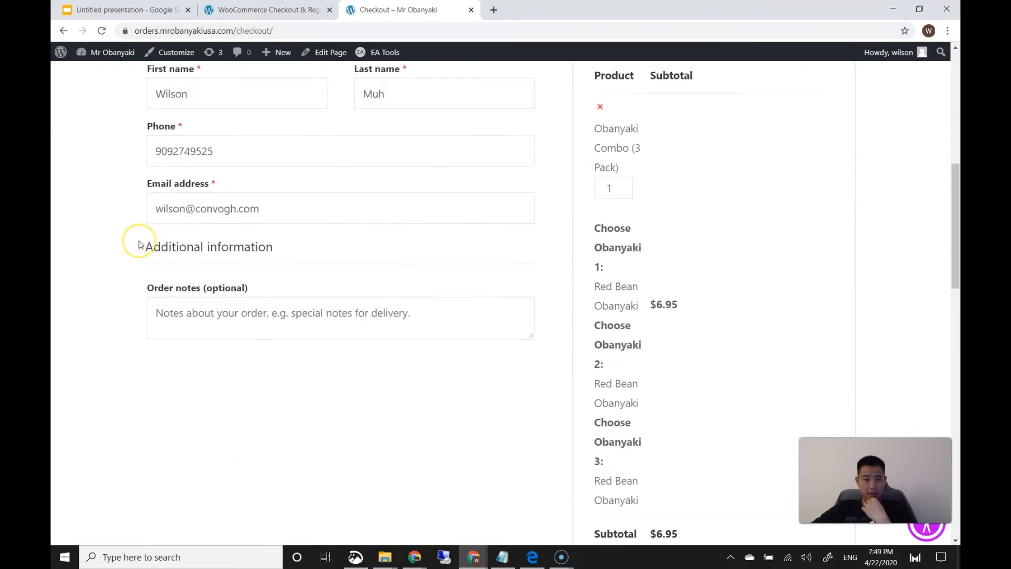
{"action": "scroll", "coordinate": [140, 244], "scroll_direction": "up", "scroll_amount": 1}
{"action": "left_click", "coordinate": [277, 10]}
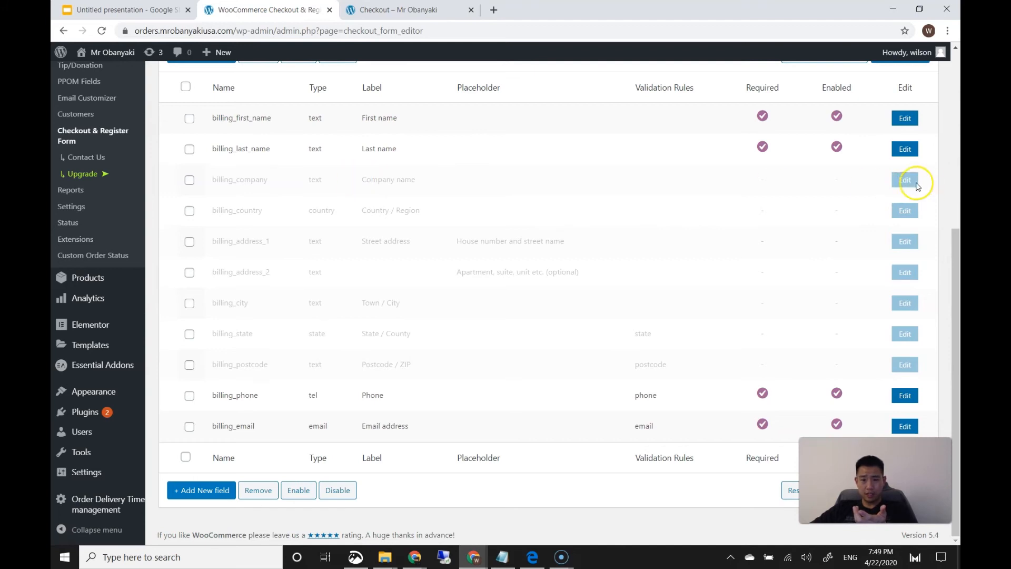
Remove the billing_company field and save the billing field changes
{"action": "scroll", "coordinate": [713, 234], "scroll_direction": "up", "scroll_amount": 3}
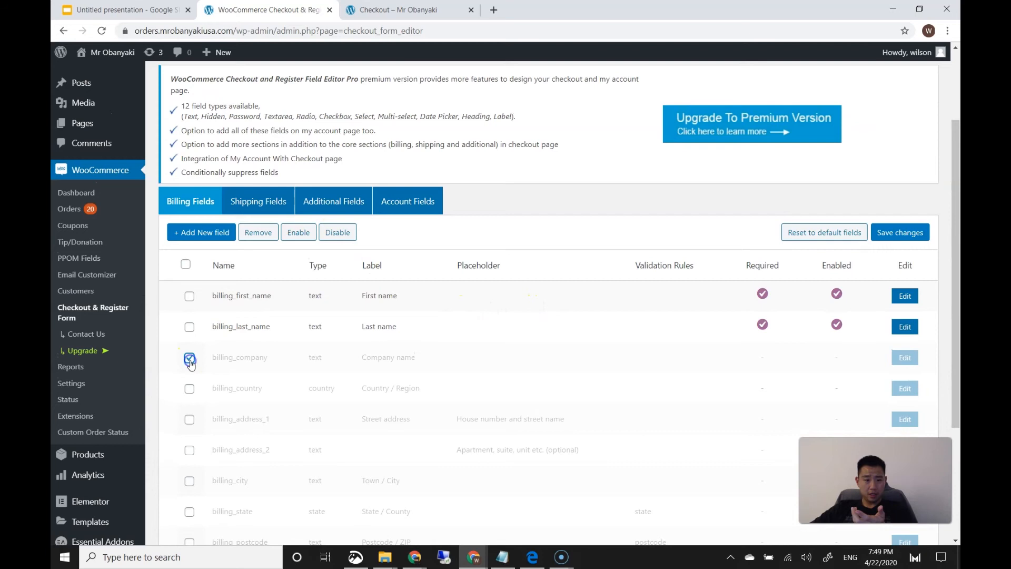
{"action": "left_click", "coordinate": [309, 233]}
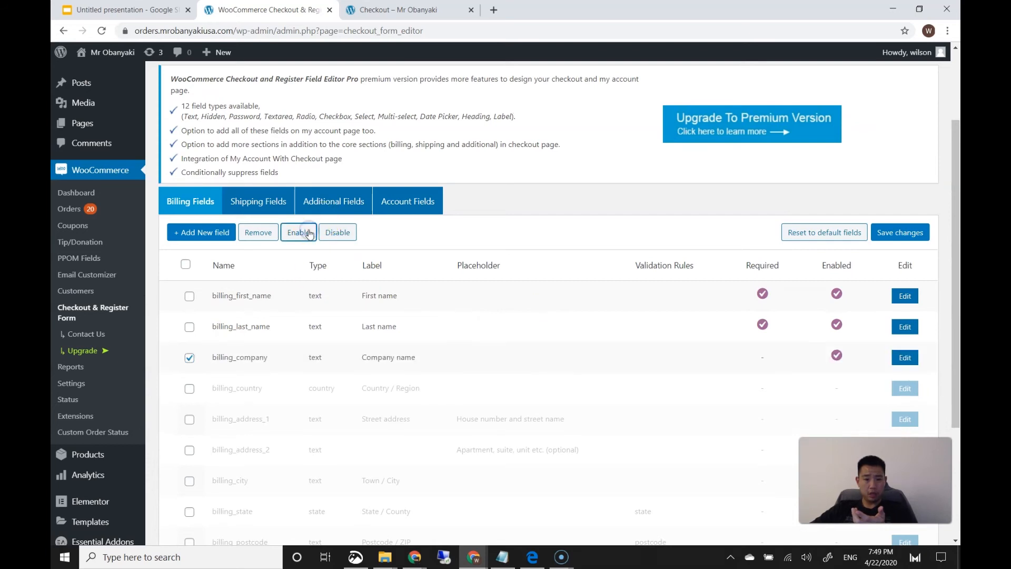
{"action": "left_click", "coordinate": [266, 240]}
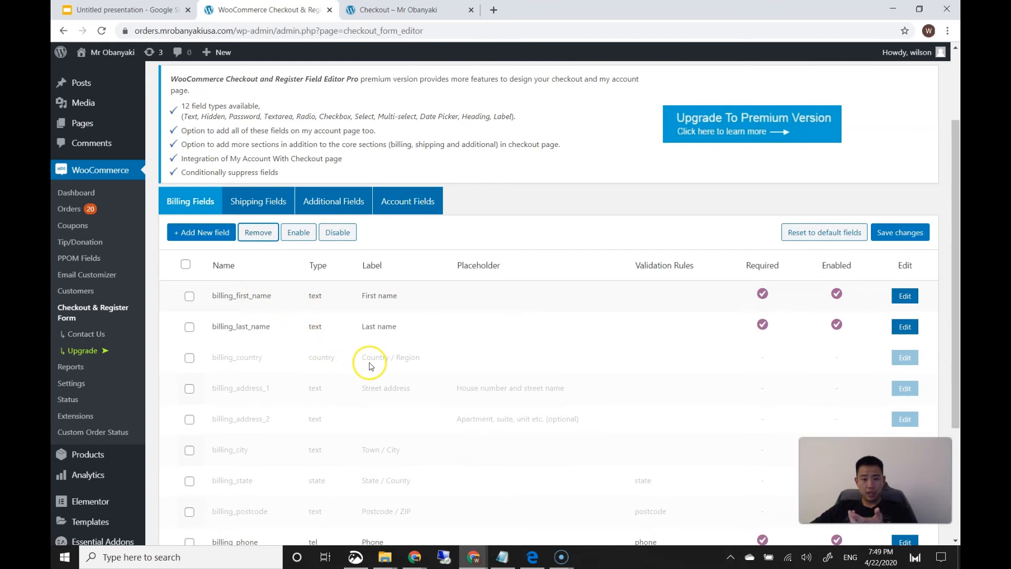
{"action": "scroll", "coordinate": [387, 358], "scroll_direction": "down", "scroll_amount": 2}
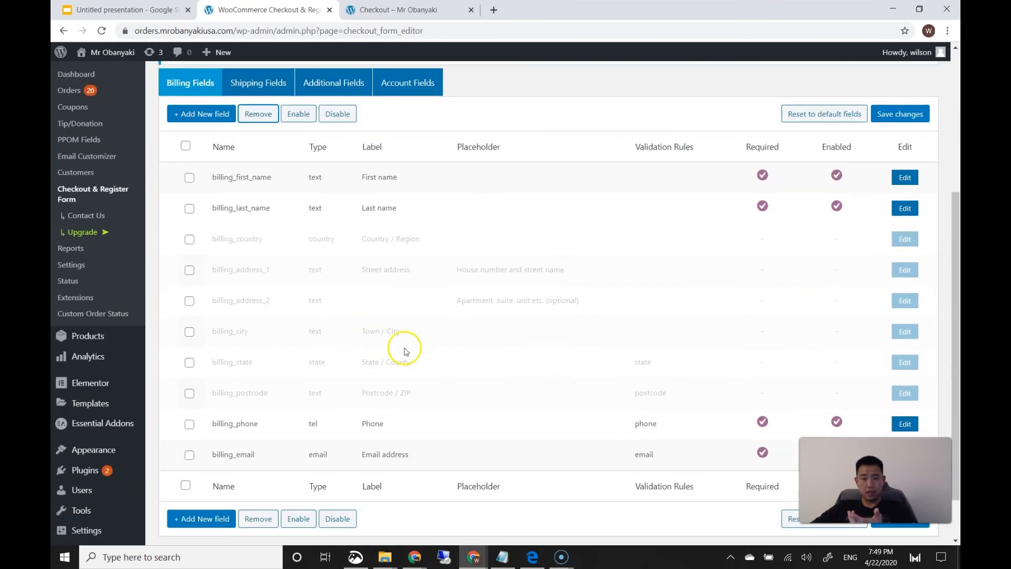
{"action": "left_click", "coordinate": [904, 122]}
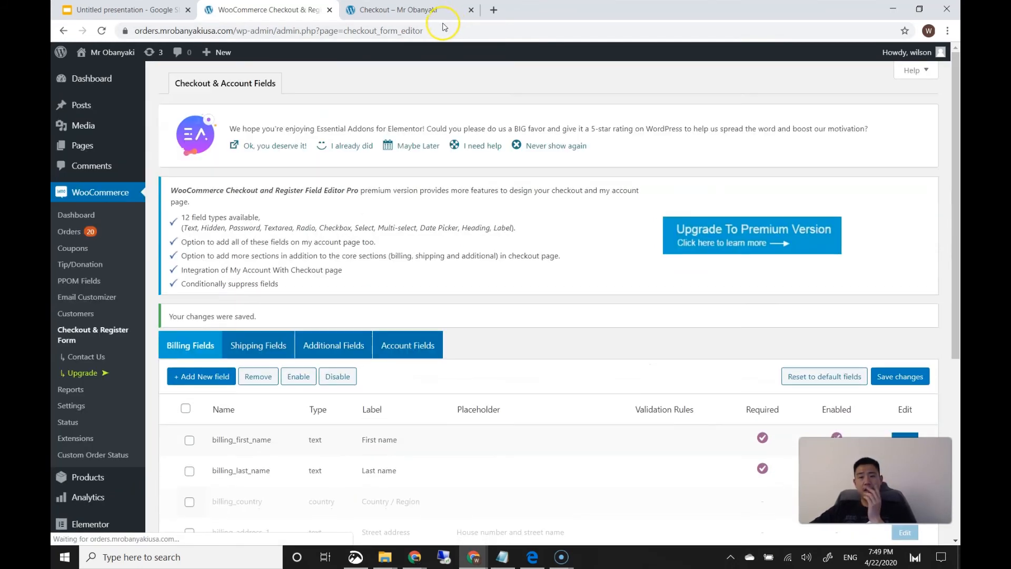
{"action": "left_click", "coordinate": [419, 11]}
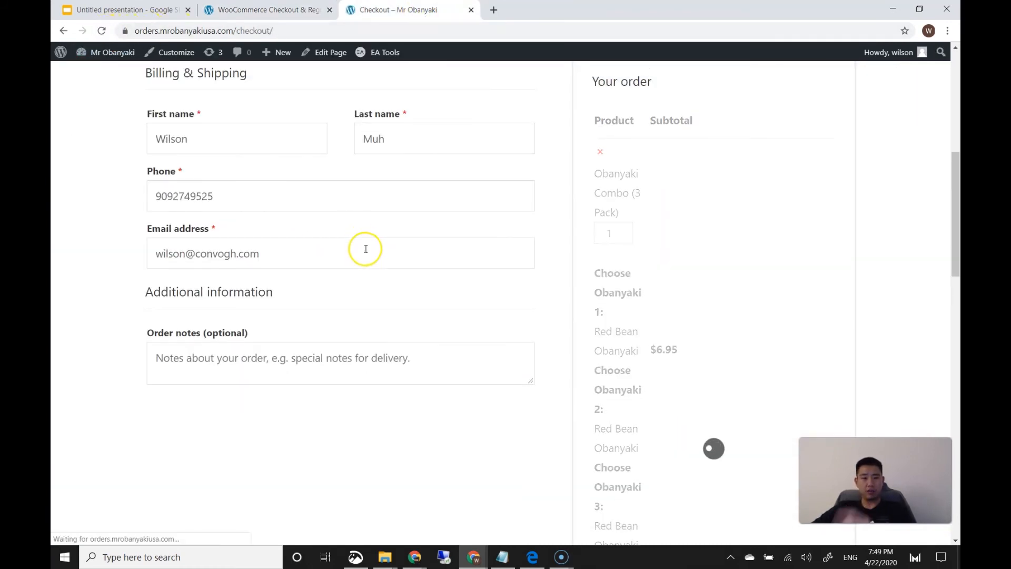
Set the pickup date to 22 April and the pickup time to 08:00 PM
{"action": "scroll", "coordinate": [358, 252], "scroll_direction": "up", "scroll_amount": 5}
{"action": "left_click", "coordinate": [328, 254]}
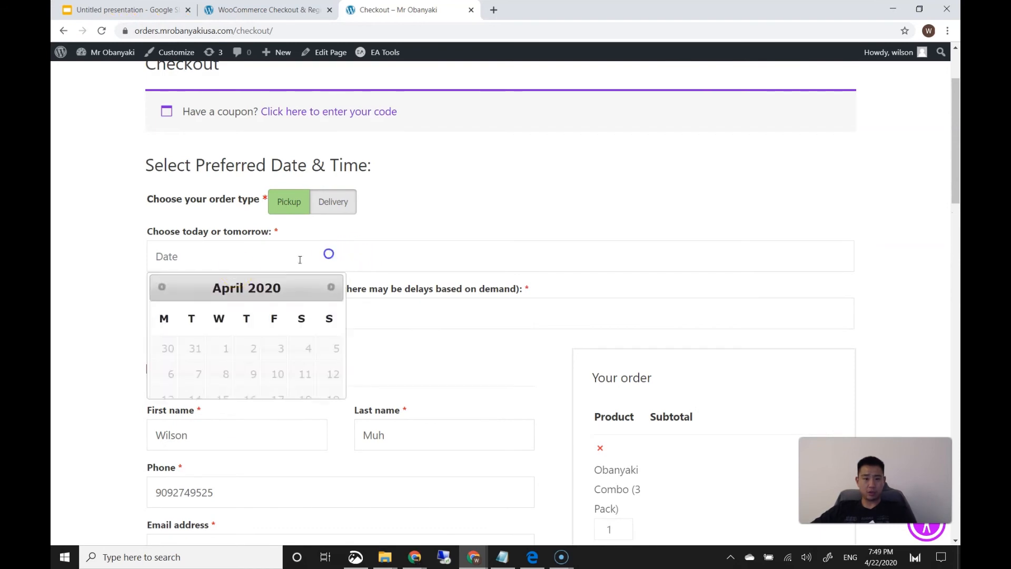
{"action": "left_click", "coordinate": [215, 419]}
{"action": "left_click", "coordinate": [209, 326]}
{"action": "left_click", "coordinate": [196, 350]}
Enter the Stripe test card details and place the test order
{"action": "scroll", "coordinate": [349, 418], "scroll_direction": "down", "scroll_amount": 15}
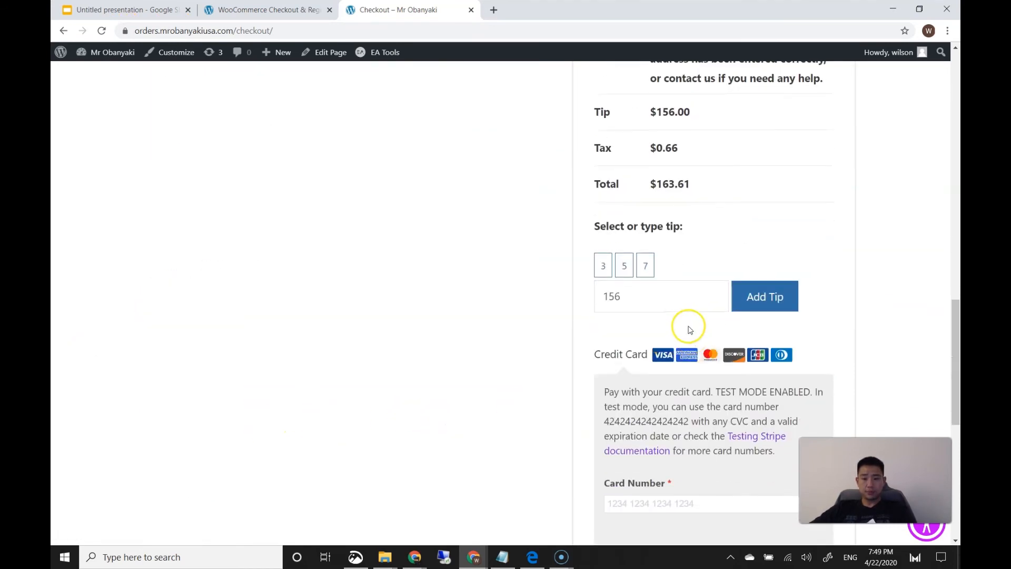
{"action": "scroll", "coordinate": [684, 326], "scroll_direction": "down", "scroll_amount": 3}
{"action": "type", "text": "42424242 424"}
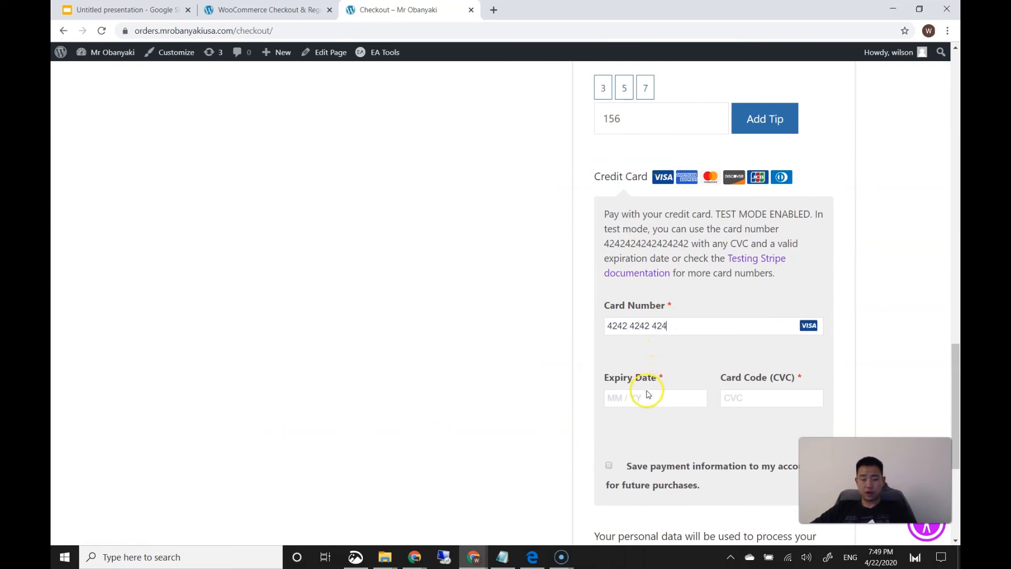
{"action": "type", "text": "0424"}
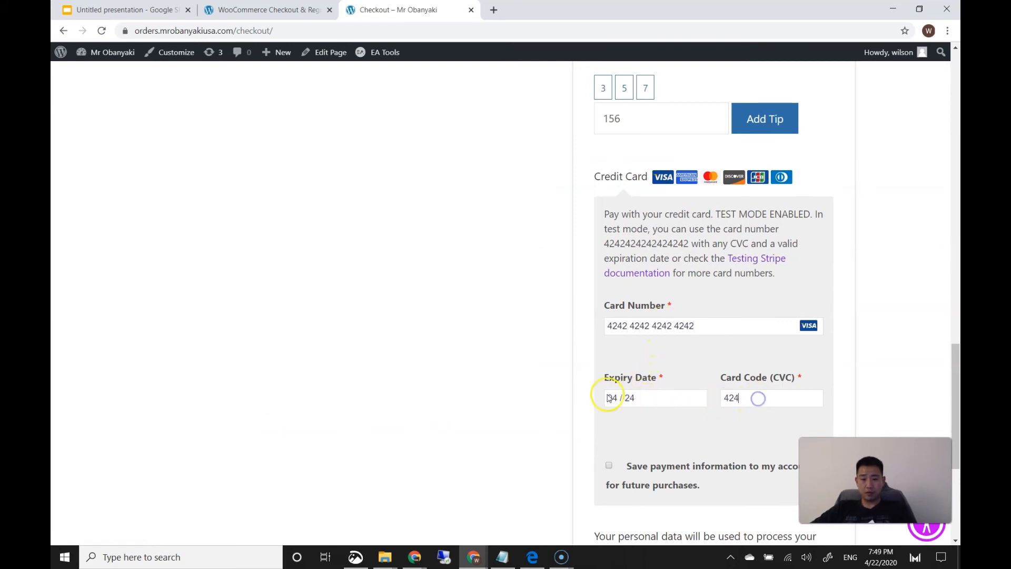
{"action": "scroll", "coordinate": [526, 392], "scroll_direction": "down", "scroll_amount": 5}
{"action": "left_click", "coordinate": [653, 367]}
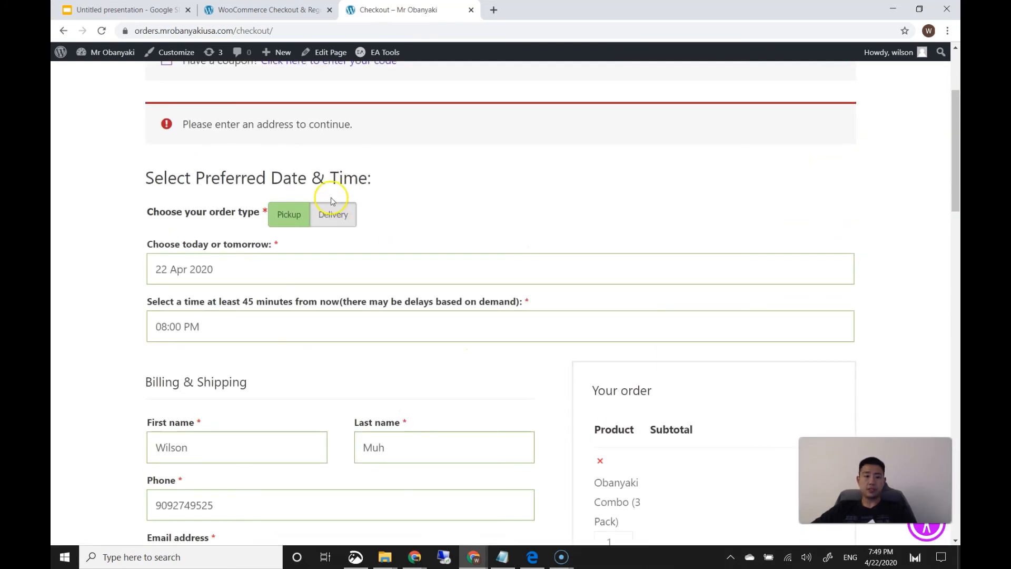
{"action": "left_click", "coordinate": [266, 10]}
Deactivate the WooCommerce Checkout & Account Field Editor, skipping the feedback
{"action": "scroll", "coordinate": [321, 237], "scroll_direction": "down", "scroll_amount": 4}
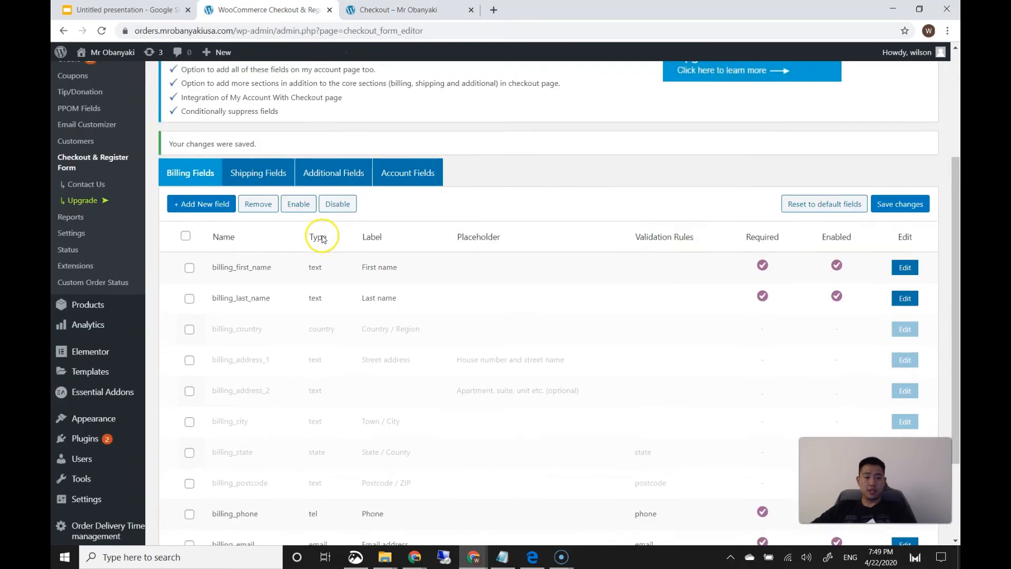
{"action": "mouse_move", "coordinate": [100, 434]}
{"action": "left_click", "coordinate": [158, 436]}
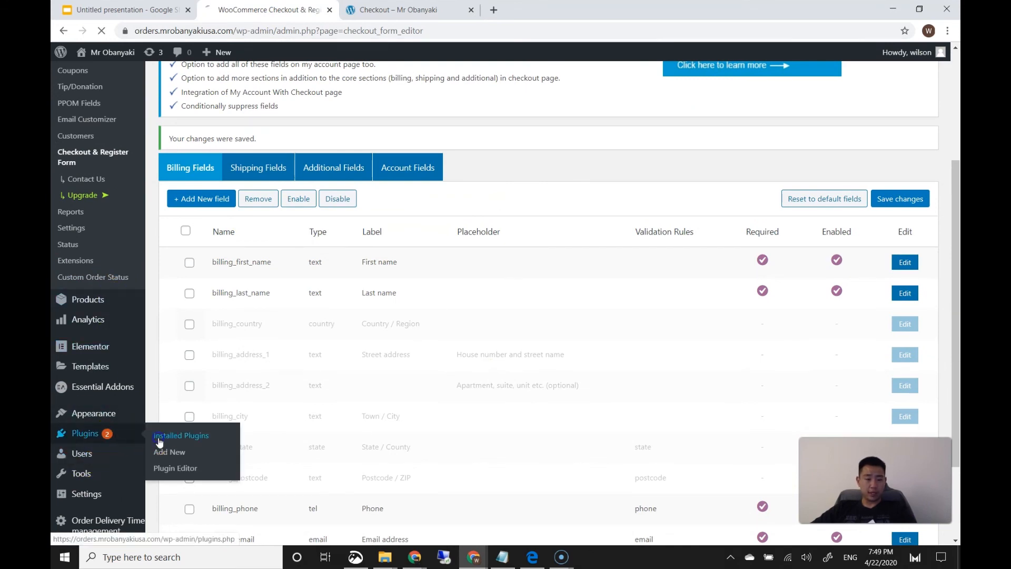
{"action": "scroll", "coordinate": [439, 318], "scroll_direction": "down", "scroll_amount": 15}
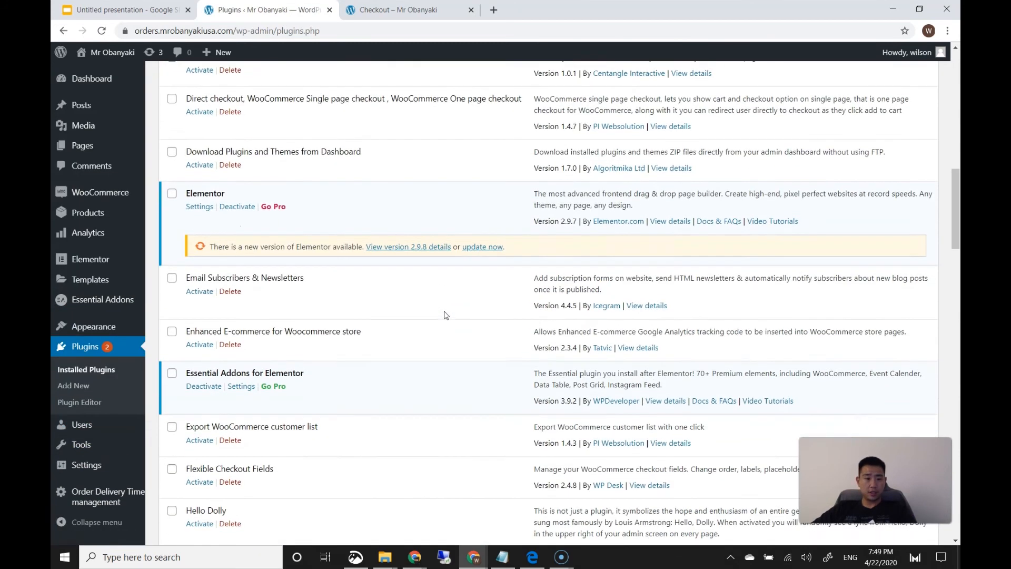
{"action": "scroll", "coordinate": [445, 314], "scroll_direction": "down", "scroll_amount": 5}
{"action": "scroll", "coordinate": [374, 313], "scroll_direction": "down", "scroll_amount": 5}
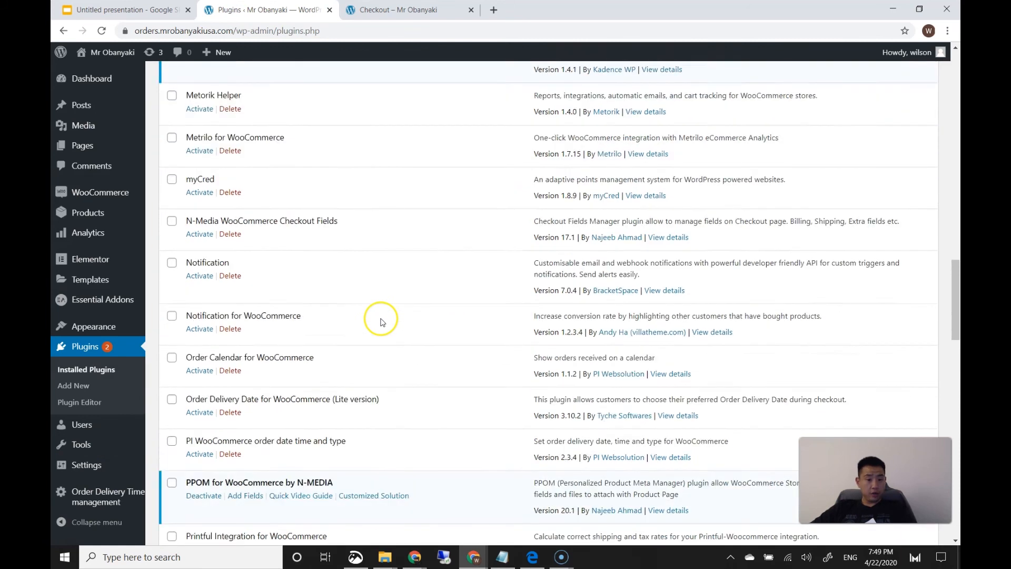
{"action": "scroll", "coordinate": [274, 324], "scroll_direction": "down", "scroll_amount": 10}
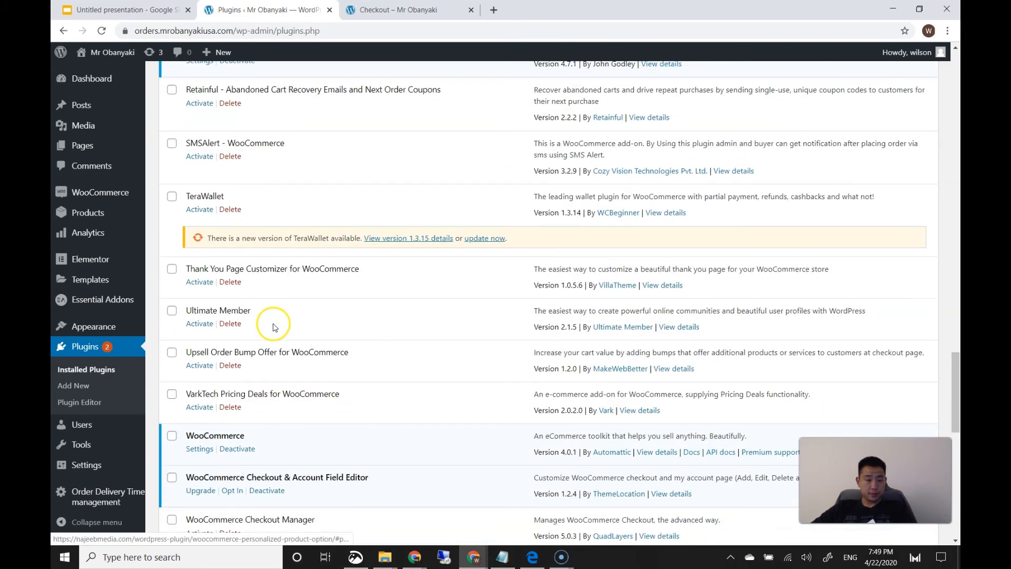
{"action": "left_click", "coordinate": [266, 313]}
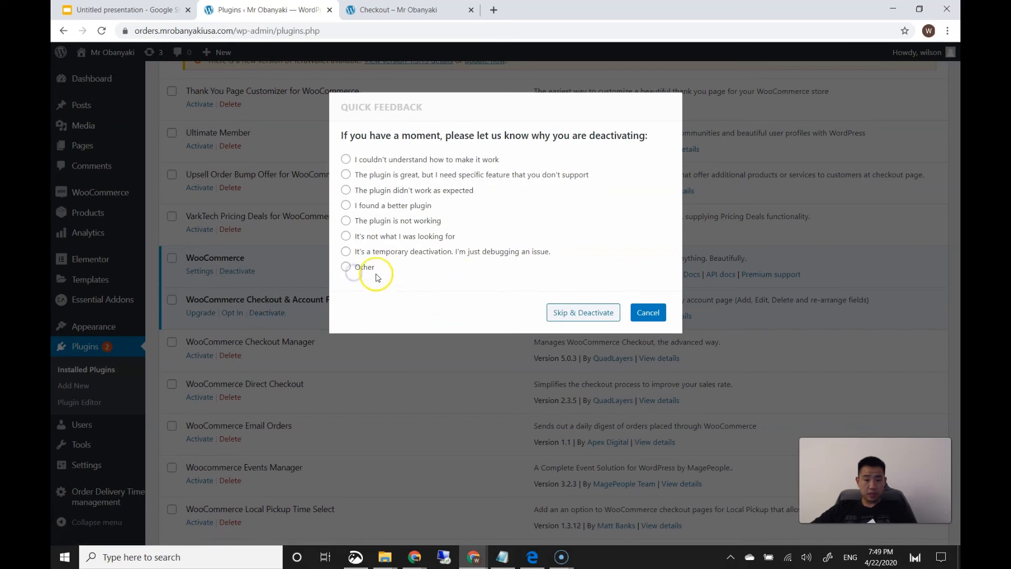
{"action": "left_click", "coordinate": [593, 321]}
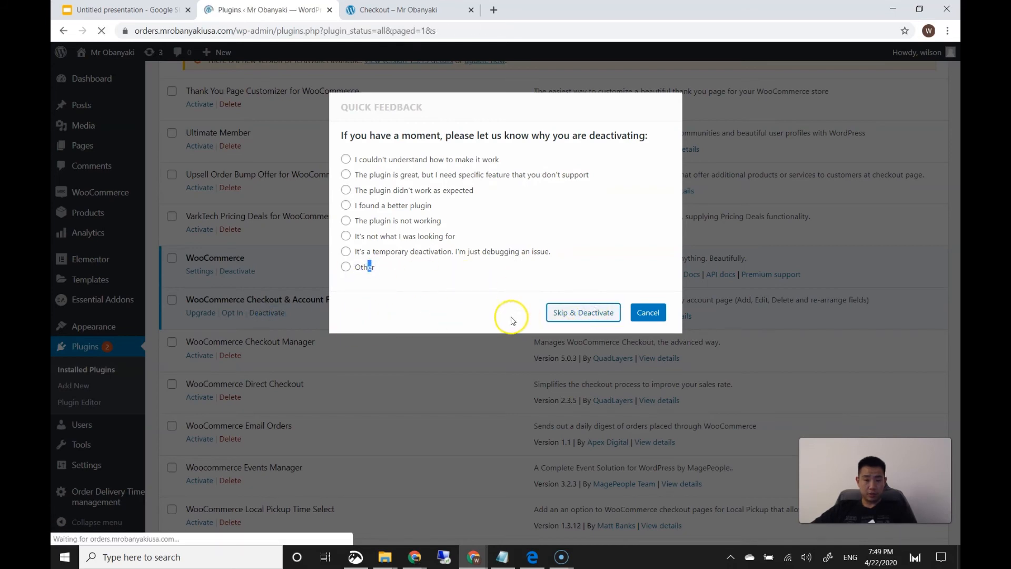
Find WooCommerce Checkout Manager in the plugin list and activate it
{"action": "scroll", "coordinate": [442, 332], "scroll_direction": "down", "scroll_amount": 5}
{"action": "scroll", "coordinate": [440, 337], "scroll_direction": "down", "scroll_amount": 20}
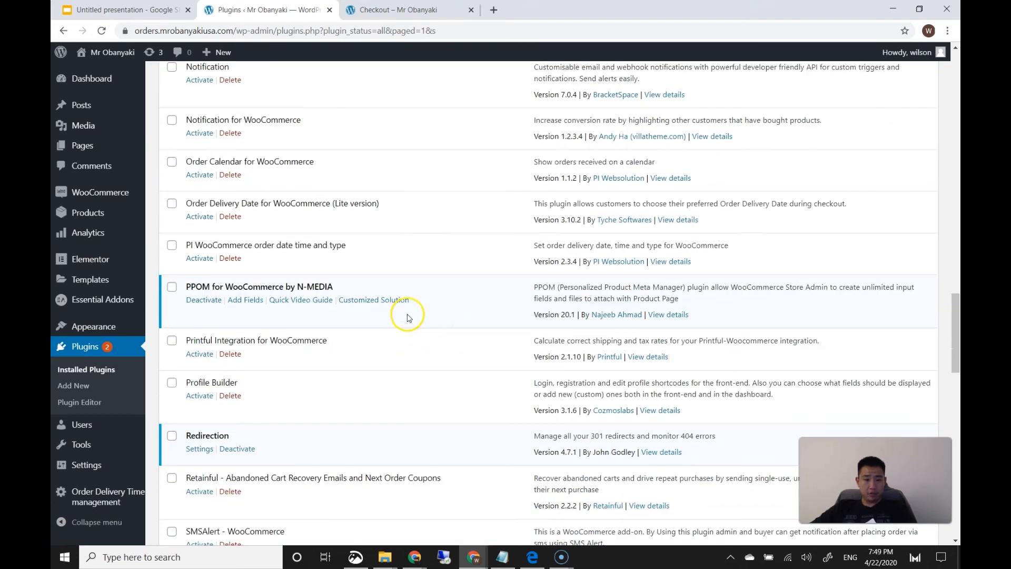
{"action": "scroll", "coordinate": [408, 319], "scroll_direction": "down", "scroll_amount": 2}
{"action": "scroll", "coordinate": [405, 322], "scroll_direction": "down", "scroll_amount": 6}
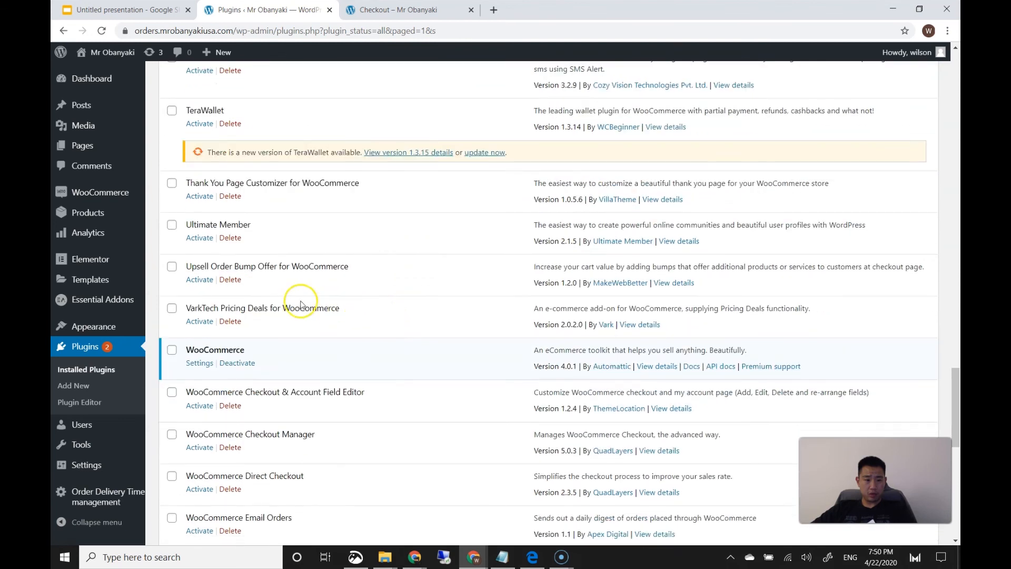
{"action": "scroll", "coordinate": [403, 316], "scroll_direction": "down", "scroll_amount": 3}
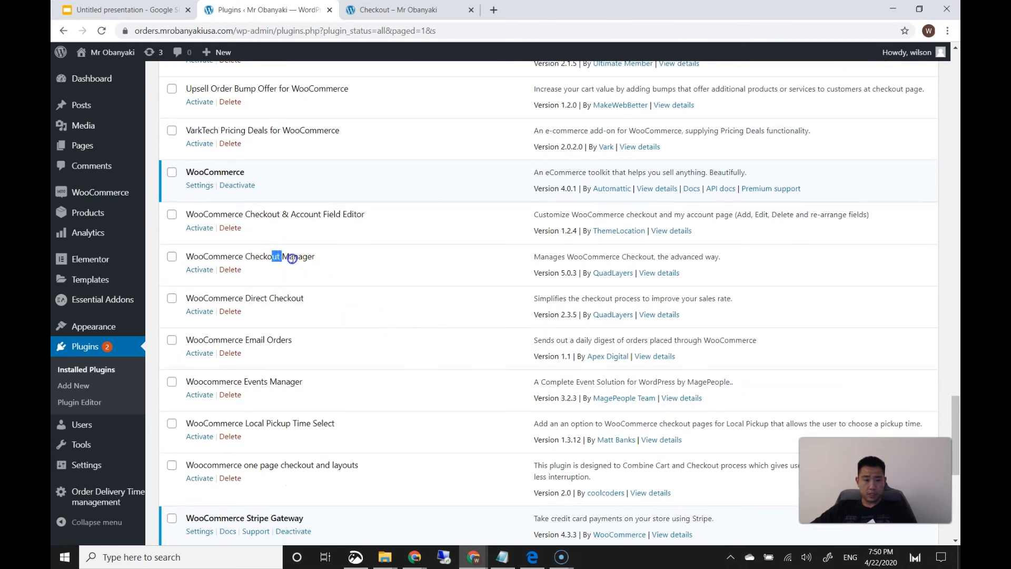
{"action": "left_click", "coordinate": [199, 269]}
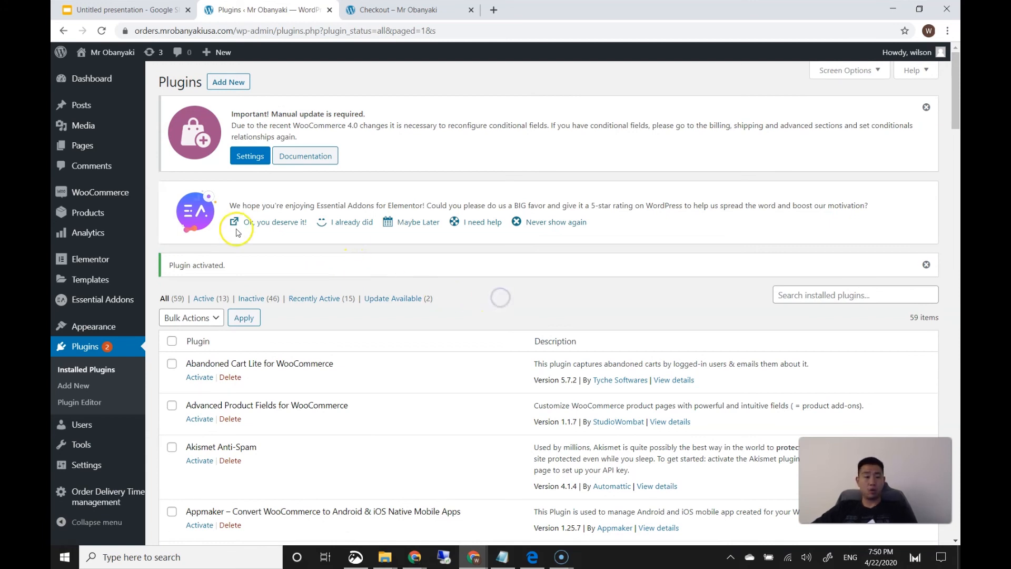
{"action": "mouse_move", "coordinate": [117, 266]}
{"action": "mouse_move", "coordinate": [108, 197]}
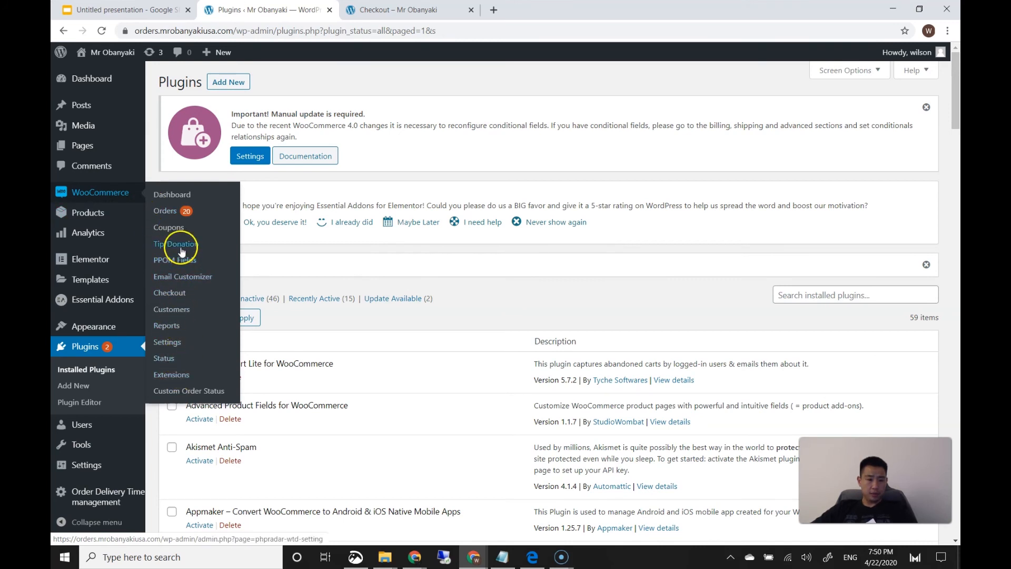
Open the WooCommerce Checkout settings and view the Billing fields list
{"action": "left_click", "coordinate": [181, 294]}
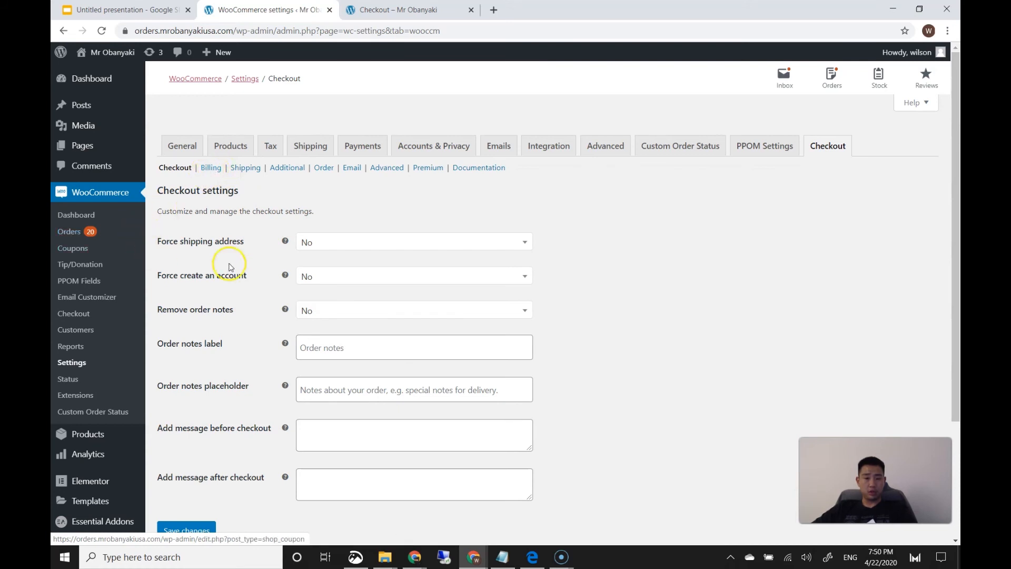
{"action": "left_click", "coordinate": [210, 168]}
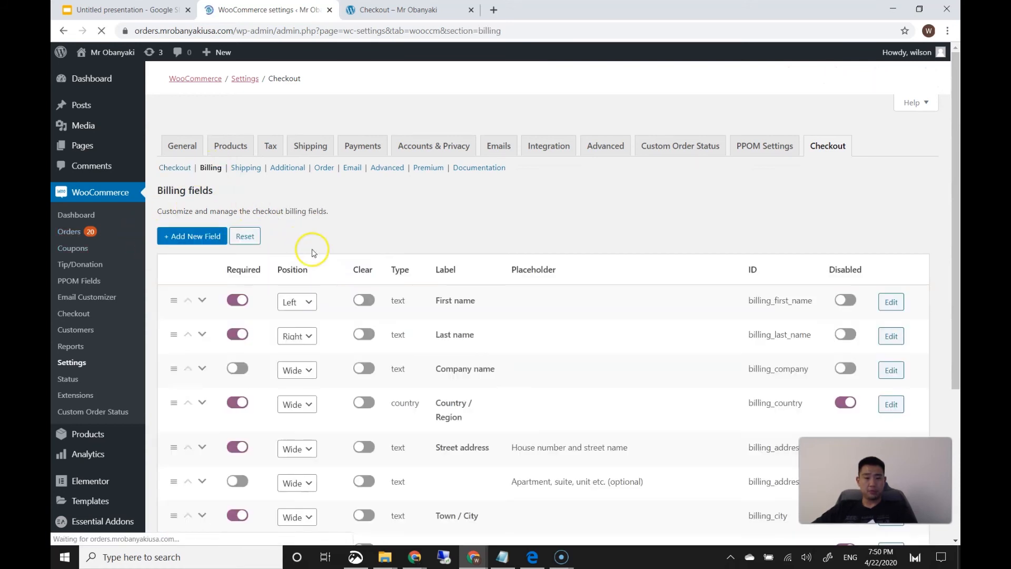
{"action": "scroll", "coordinate": [311, 248], "scroll_direction": "down", "scroll_amount": 3}
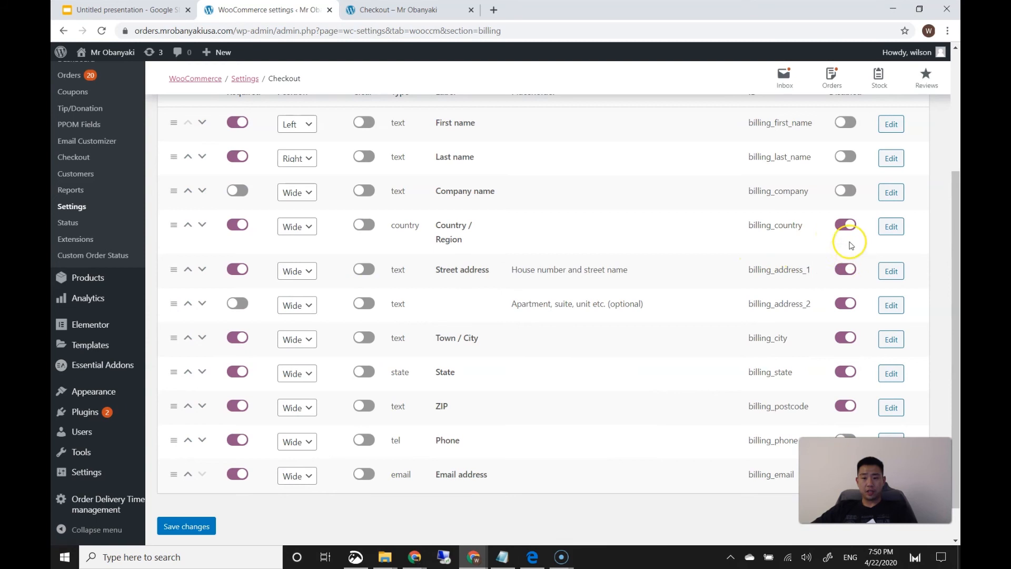
{"action": "scroll", "coordinate": [825, 242], "scroll_direction": "up", "scroll_amount": 2}
{"action": "scroll", "coordinate": [846, 334], "scroll_direction": "down", "scroll_amount": 2}
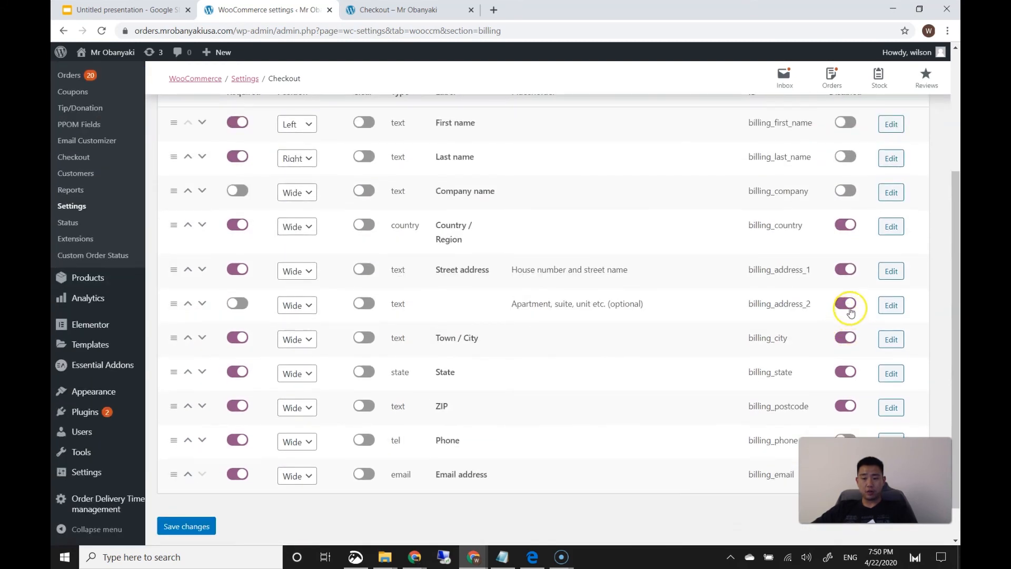
{"action": "scroll", "coordinate": [850, 312], "scroll_direction": "up", "scroll_amount": 2}
Reload the storefront checkout page to review the billing fields it currently shows
{"action": "left_click", "coordinate": [395, 10]}
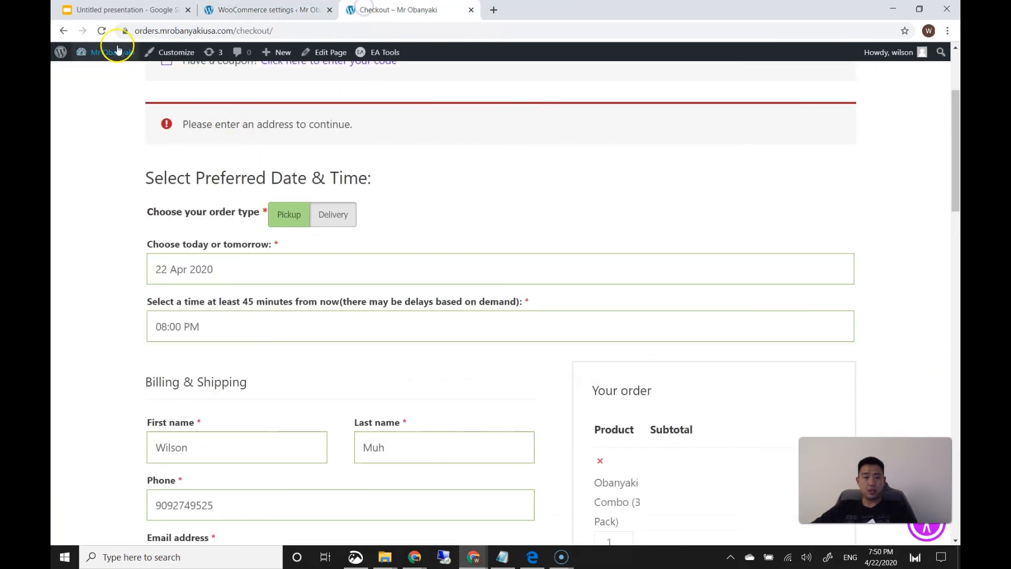
{"action": "left_click", "coordinate": [102, 31]}
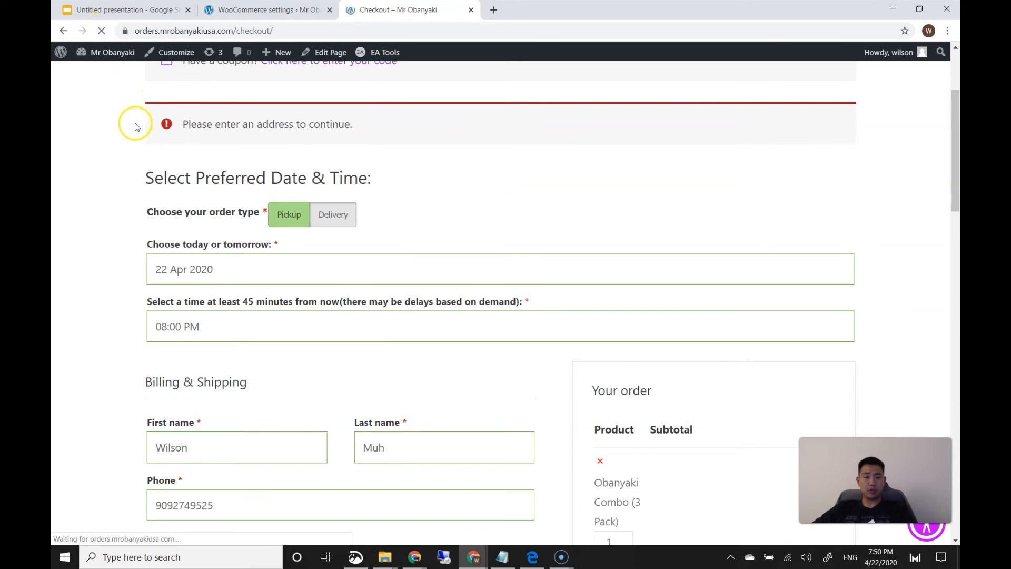
{"action": "scroll", "coordinate": [130, 145], "scroll_direction": "down", "scroll_amount": 5}
{"action": "scroll", "coordinate": [211, 225], "scroll_direction": "up", "scroll_amount": 1}
{"action": "scroll", "coordinate": [211, 192], "scroll_direction": "up", "scroll_amount": 2}
{"action": "scroll", "coordinate": [176, 161], "scroll_direction": "down", "scroll_amount": 1}
Re-enable the country, street, apartment, city, state and ZIP fields, save, and recheck checkout
{"action": "left_click", "coordinate": [249, 10]}
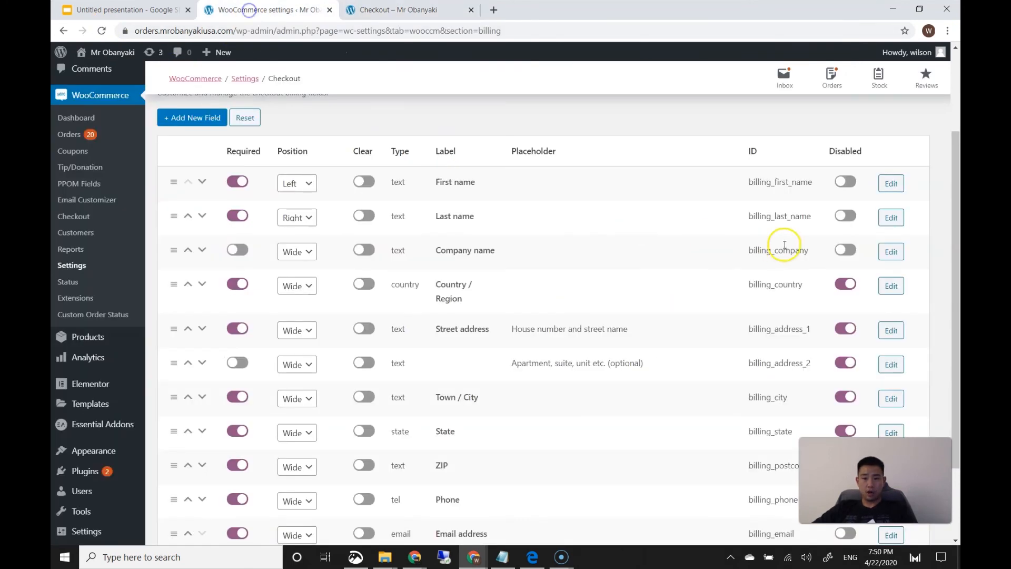
{"action": "scroll", "coordinate": [865, 279], "scroll_direction": "down", "scroll_amount": 2}
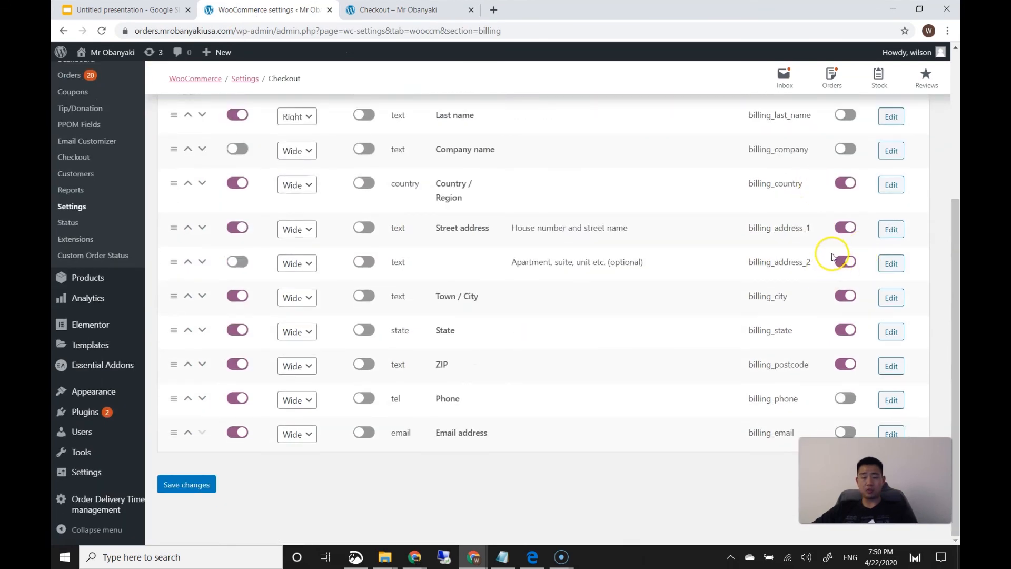
{"action": "left_click", "coordinate": [845, 187]}
{"action": "left_click", "coordinate": [846, 230]}
{"action": "left_click", "coordinate": [846, 263]}
{"action": "left_click", "coordinate": [846, 297]}
{"action": "left_click", "coordinate": [847, 330]}
{"action": "left_click", "coordinate": [846, 365]}
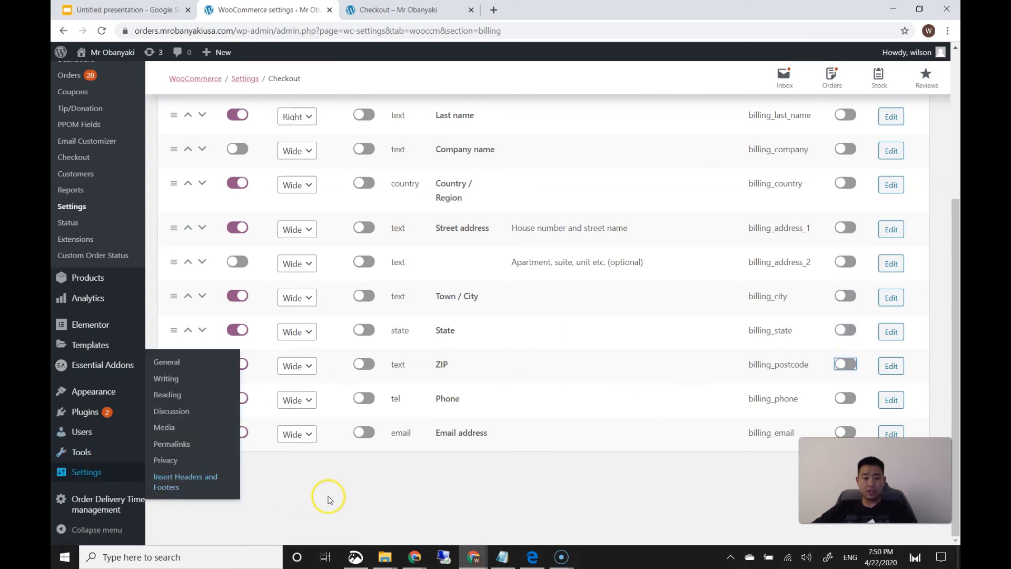
{"action": "left_click", "coordinate": [331, 495]}
{"action": "left_click", "coordinate": [204, 484]}
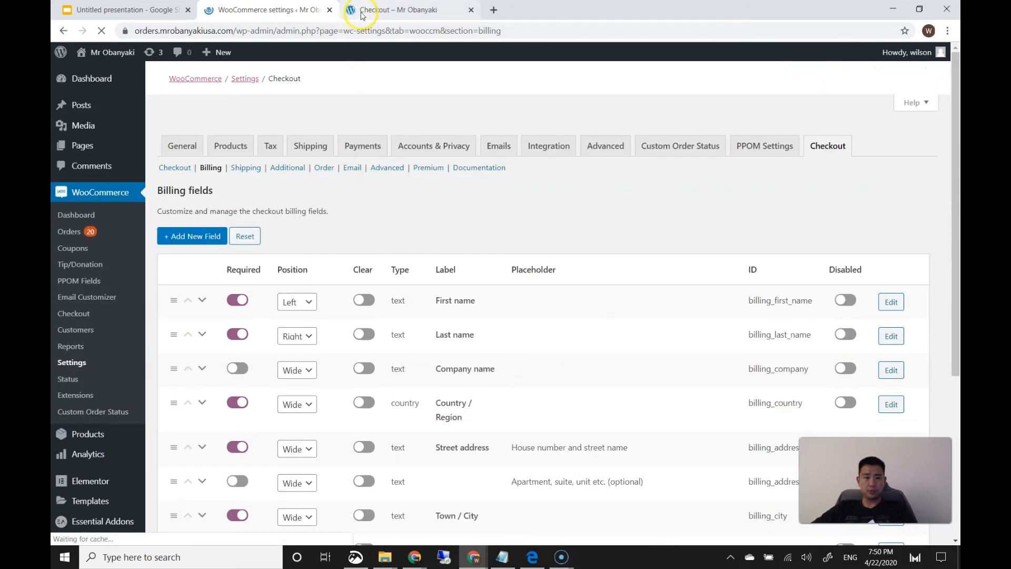
{"action": "left_click", "coordinate": [399, 9]}
{"action": "left_click", "coordinate": [101, 31]}
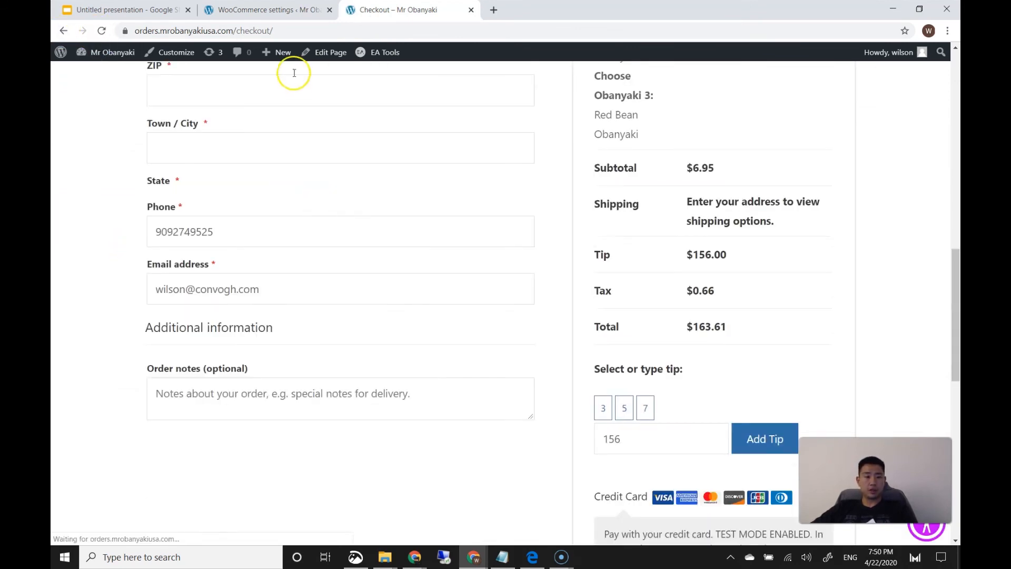
Disable company, country, street, apartment, city, state and ZIP billing fields, then save changes
{"action": "left_click", "coordinate": [277, 9]}
{"action": "scroll", "coordinate": [621, 272], "scroll_direction": "down", "scroll_amount": 3}
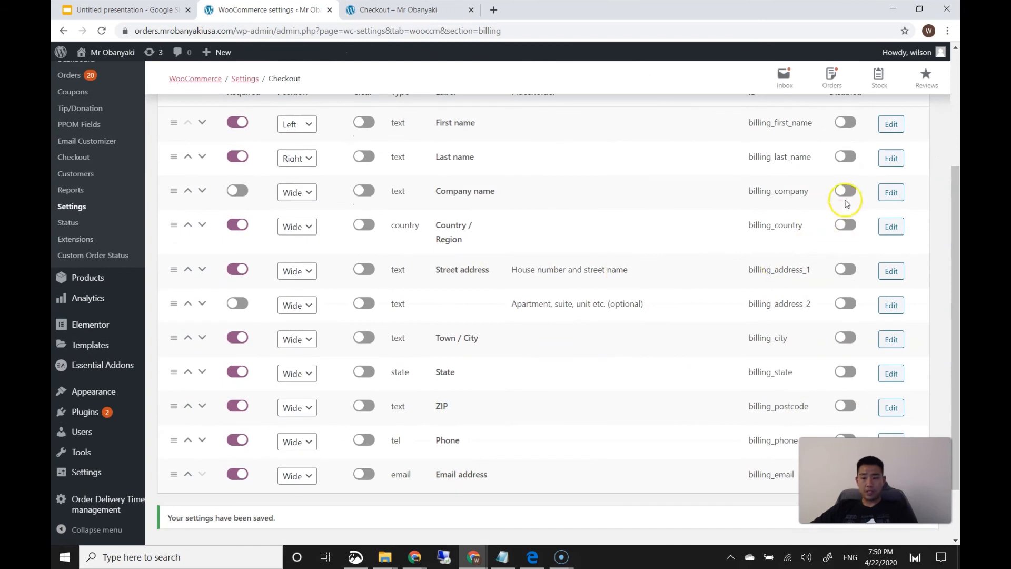
{"action": "left_click", "coordinate": [845, 190]}
{"action": "left_click", "coordinate": [845, 225]}
{"action": "left_click", "coordinate": [846, 269]}
{"action": "left_click", "coordinate": [845, 304]}
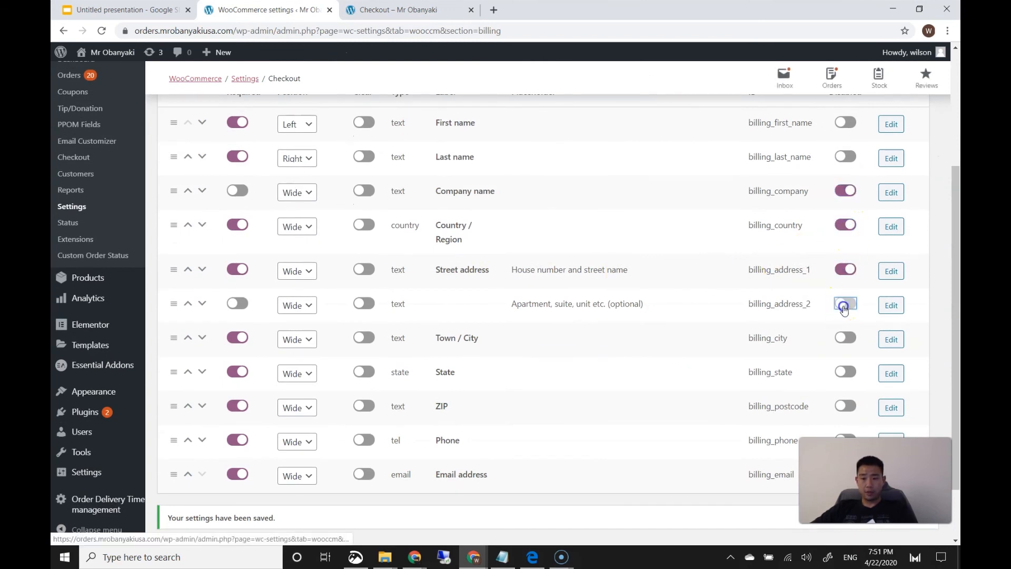
{"action": "scroll", "coordinate": [845, 348], "scroll_direction": "down", "scroll_amount": 2}
{"action": "left_click", "coordinate": [845, 266]}
{"action": "left_click", "coordinate": [845, 300]}
{"action": "left_click", "coordinate": [846, 335]}
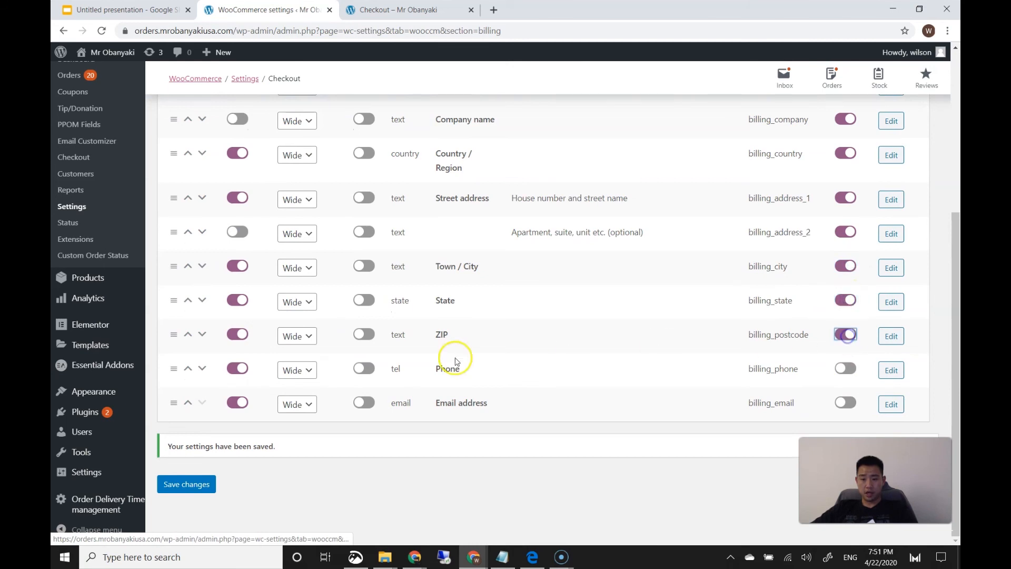
{"action": "left_click", "coordinate": [188, 483]}
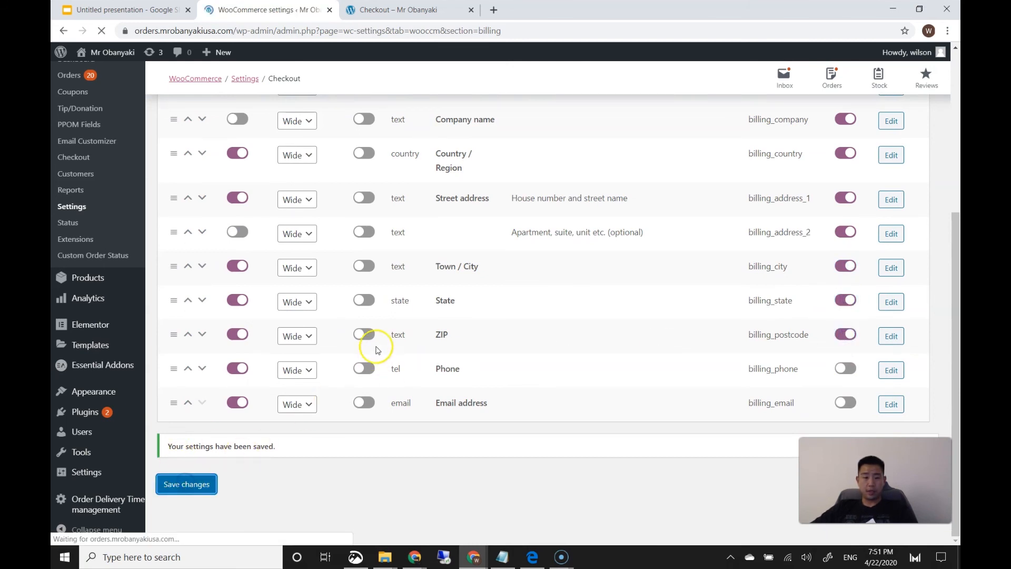
Reload checkout and set the pickup date to 22 Apr 2020 at 08:00 PM
{"action": "left_click", "coordinate": [374, 16]}
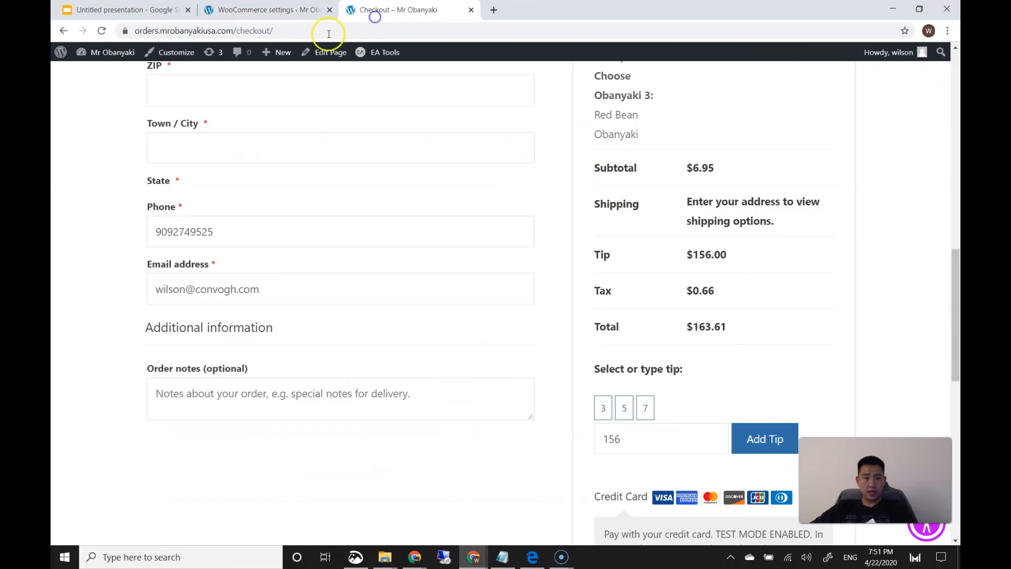
{"action": "left_click", "coordinate": [104, 31]}
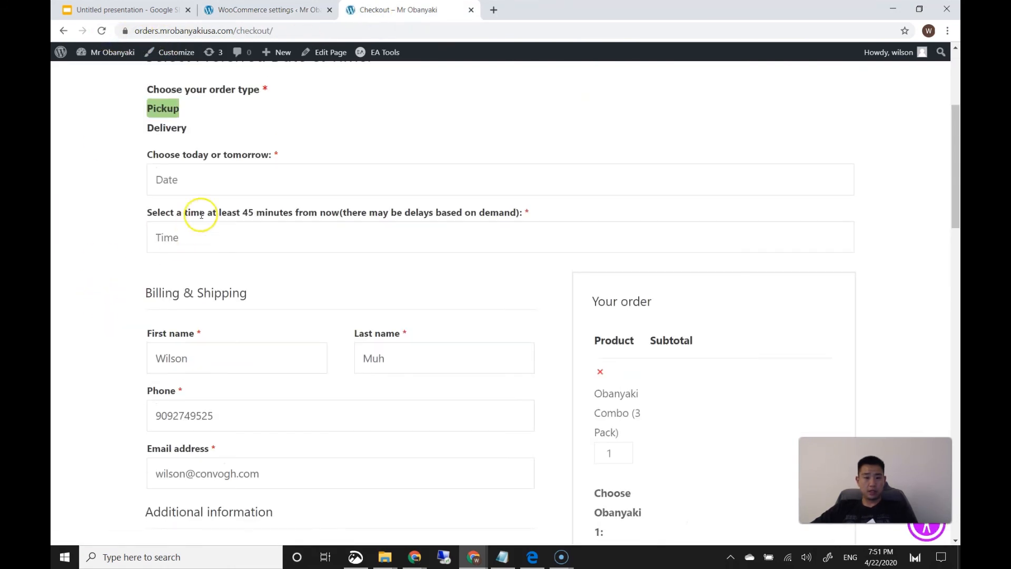
{"action": "left_click", "coordinate": [207, 178]}
{"action": "left_click", "coordinate": [222, 349]}
{"action": "left_click", "coordinate": [221, 238]}
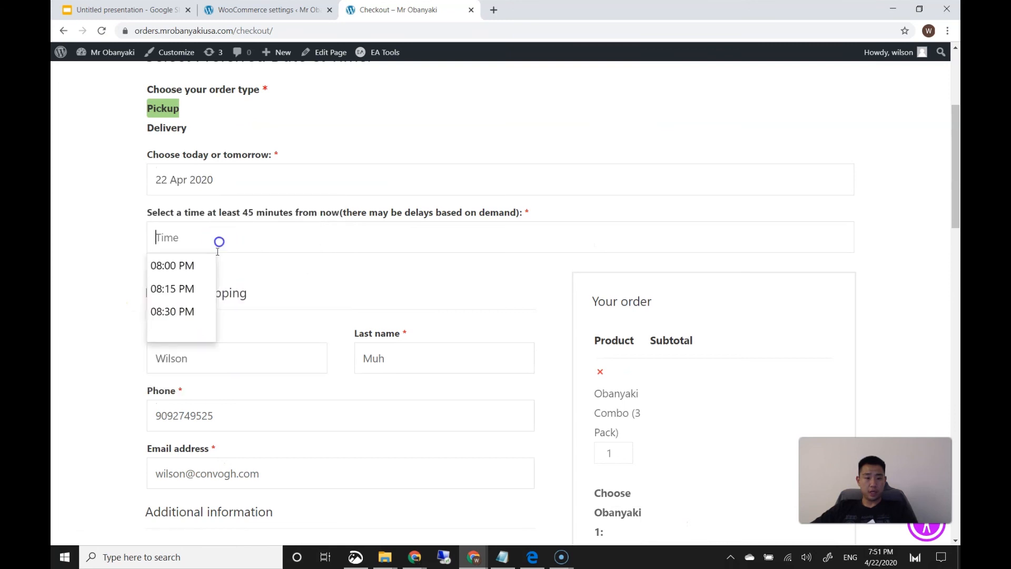
{"action": "left_click", "coordinate": [173, 264]}
Enter the Stripe test card number, expiry and CVC, then place the order
{"action": "scroll", "coordinate": [175, 353], "scroll_direction": "down", "scroll_amount": 15}
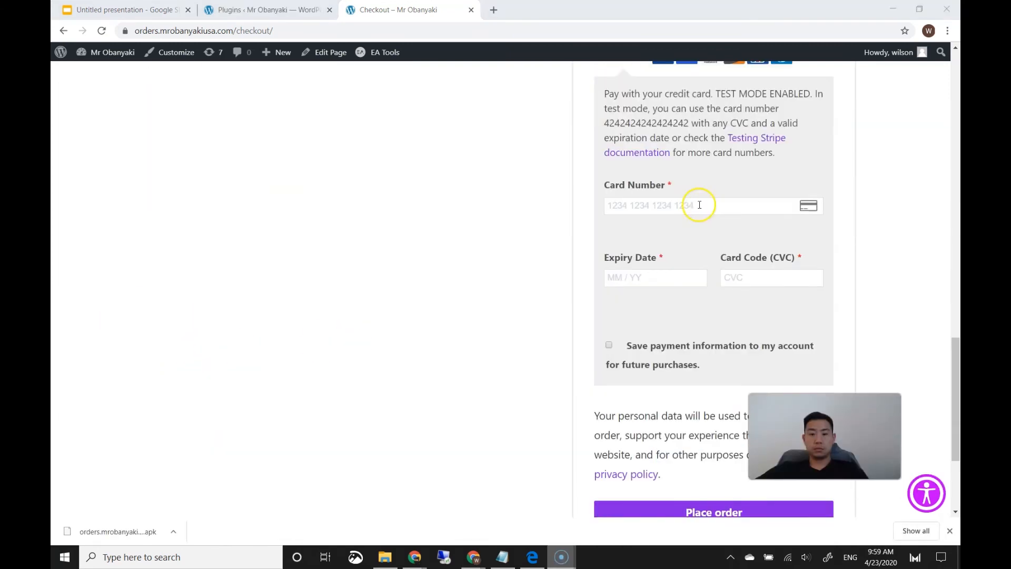
{"action": "left_click", "coordinate": [699, 205]}
{"action": "type", "text": "4242 4242 4242 4242"}
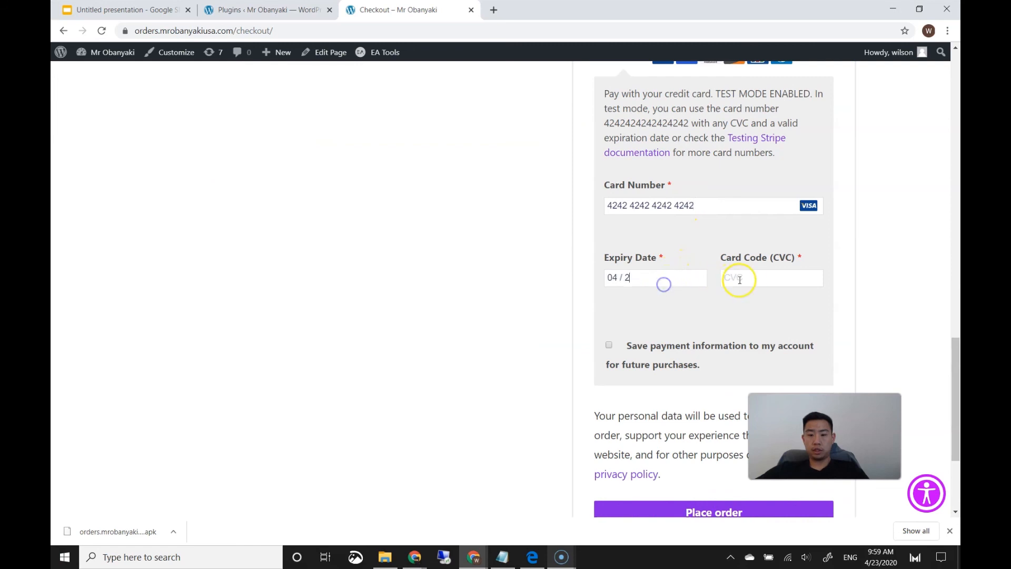
{"action": "left_click", "coordinate": [739, 280]}
{"action": "scroll", "coordinate": [747, 275], "scroll_direction": "down", "scroll_amount": 3}
{"action": "left_click", "coordinate": [614, 122]}
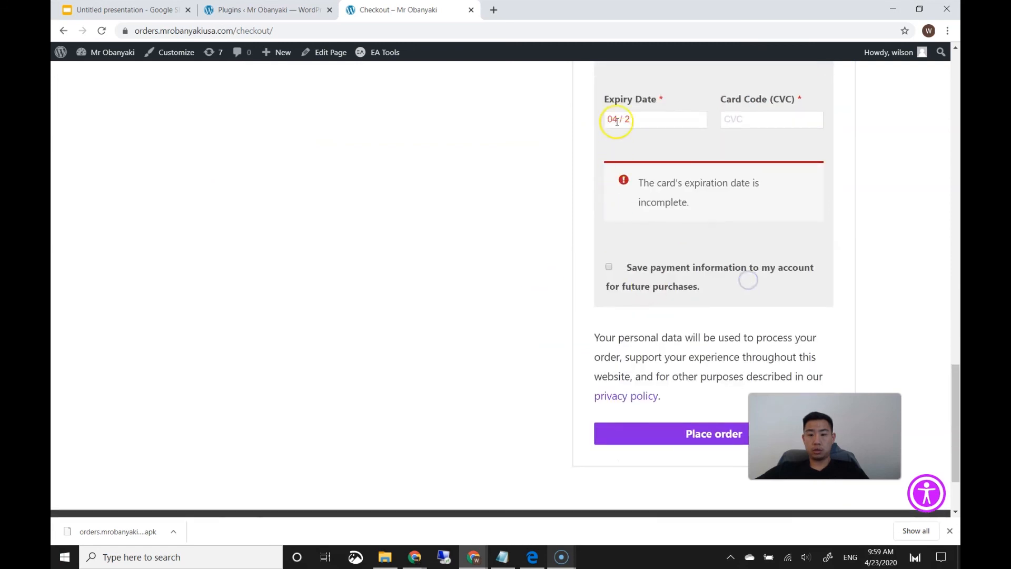
{"action": "type", "text": "4"}
{"action": "left_click", "coordinate": [750, 119]}
{"action": "type", "text": "424"}
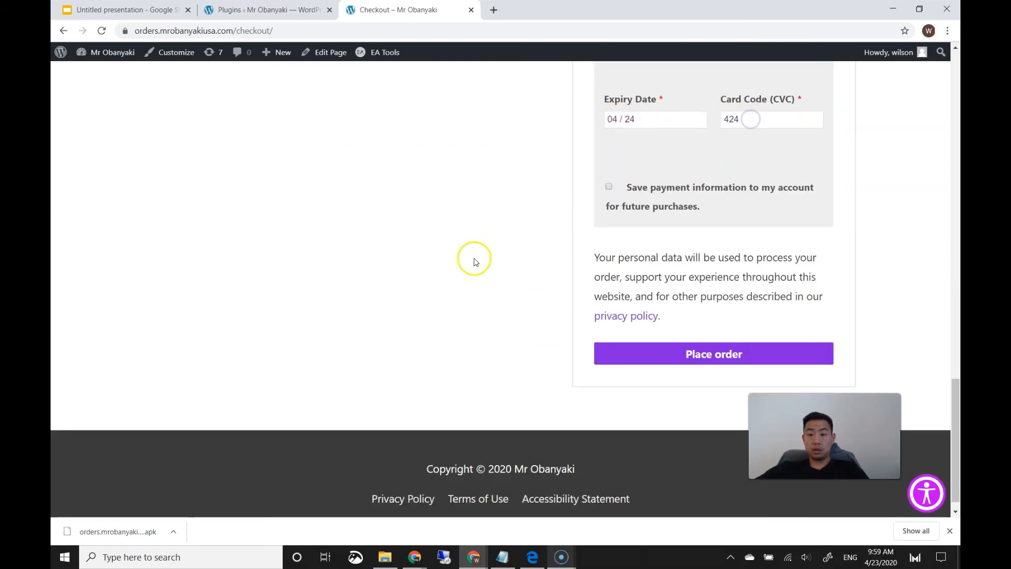
{"action": "left_click", "coordinate": [629, 354]}
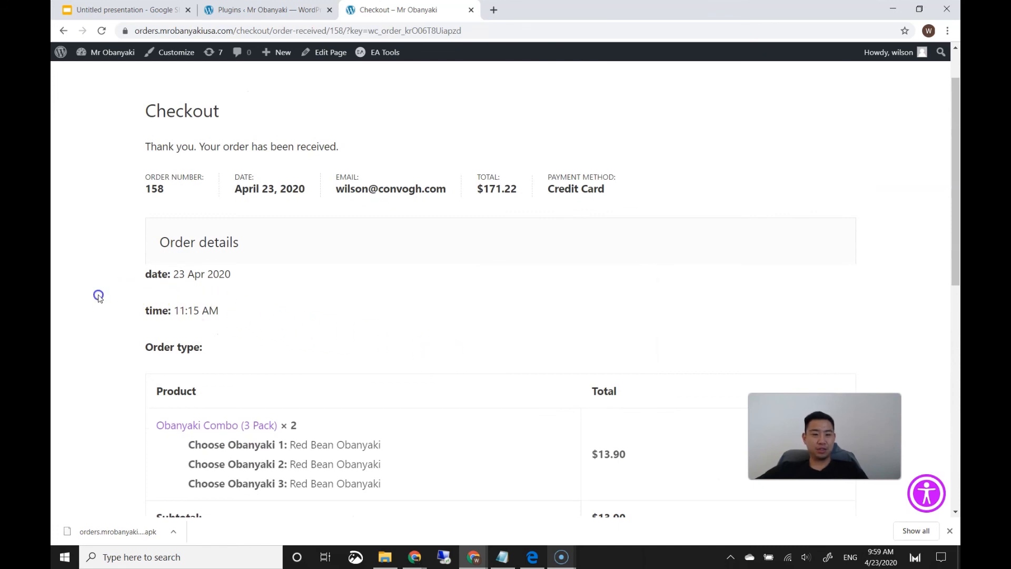
{"action": "scroll", "coordinate": [116, 303], "scroll_direction": "down", "scroll_amount": 2}
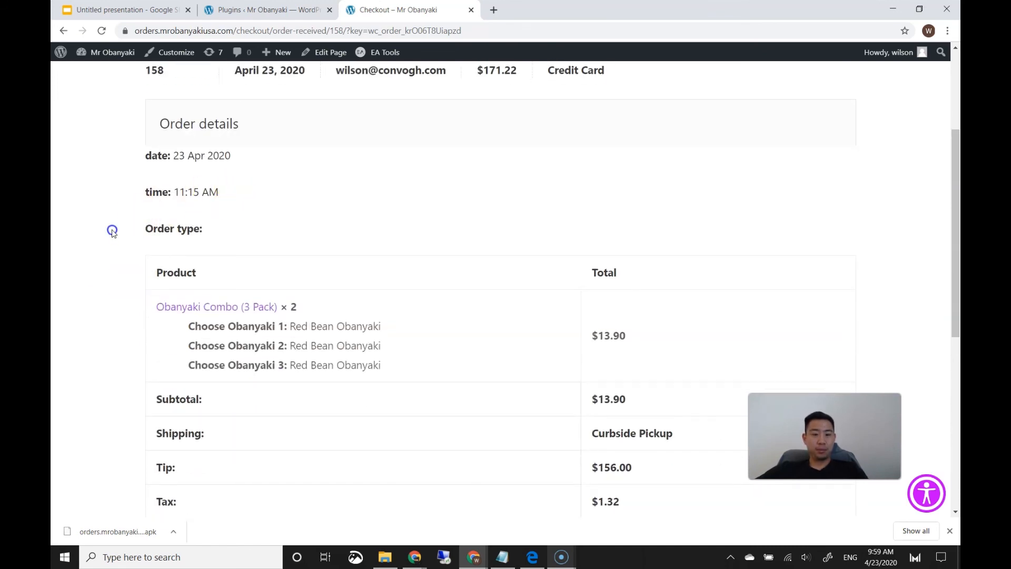
{"action": "scroll", "coordinate": [129, 284], "scroll_direction": "down", "scroll_amount": 5}
{"action": "scroll", "coordinate": [133, 291], "scroll_direction": "up", "scroll_amount": 8}
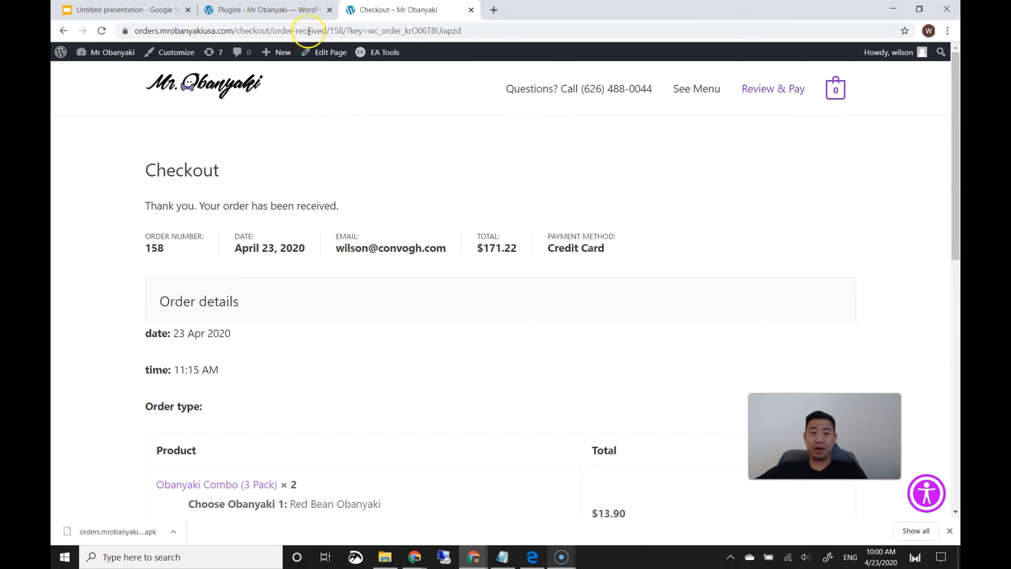
Bring up the Installed Plugins admin page and scroll through its list of 57 plugins
{"action": "left_click", "coordinate": [296, 16]}
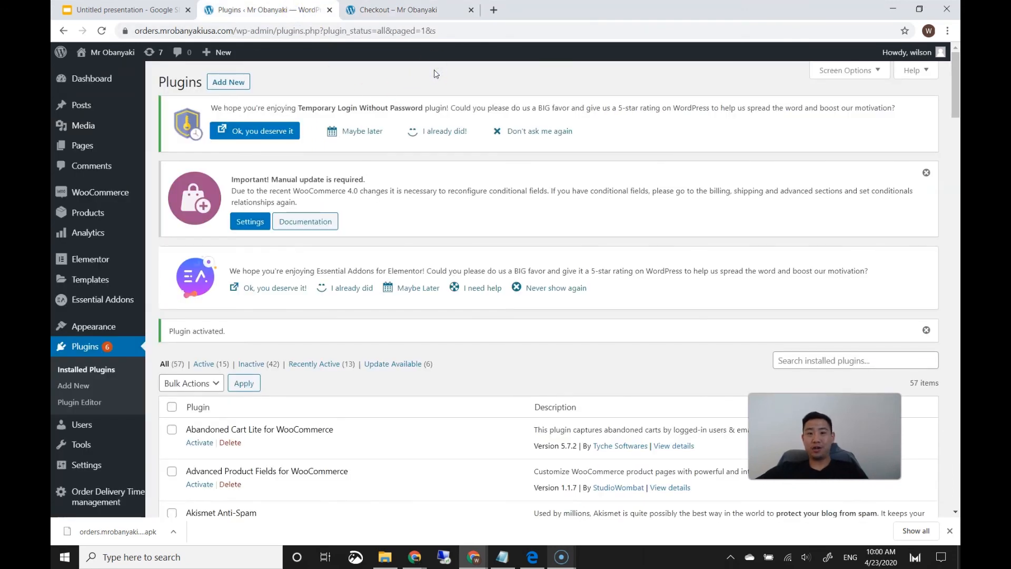
{"action": "left_click_drag", "start_coordinate": [950, 95], "coordinate": [955, 317]}
{"action": "scroll", "coordinate": [496, 250], "scroll_direction": "up", "scroll_amount": 15}
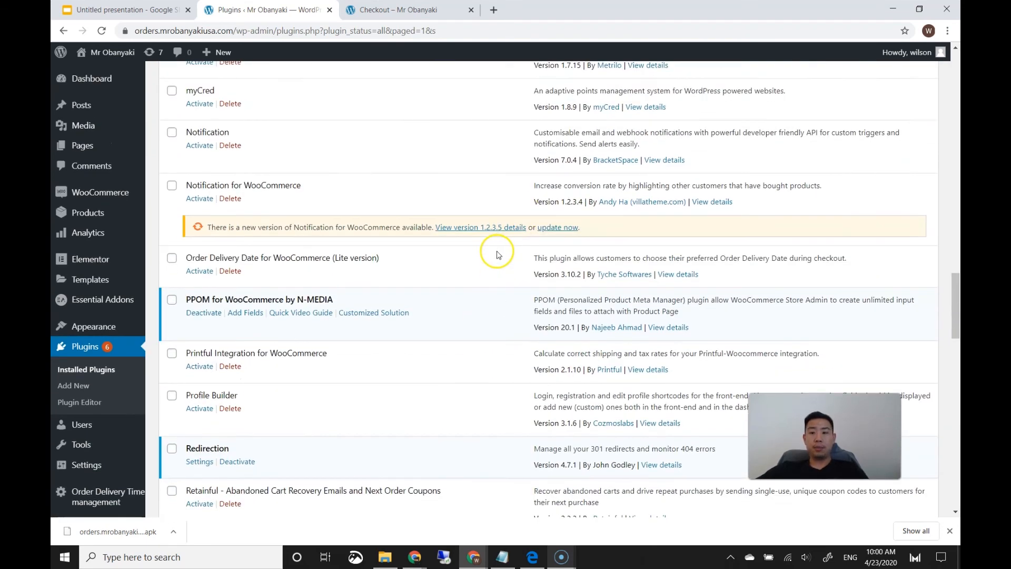
{"action": "scroll", "coordinate": [495, 258], "scroll_direction": "up", "scroll_amount": 3}
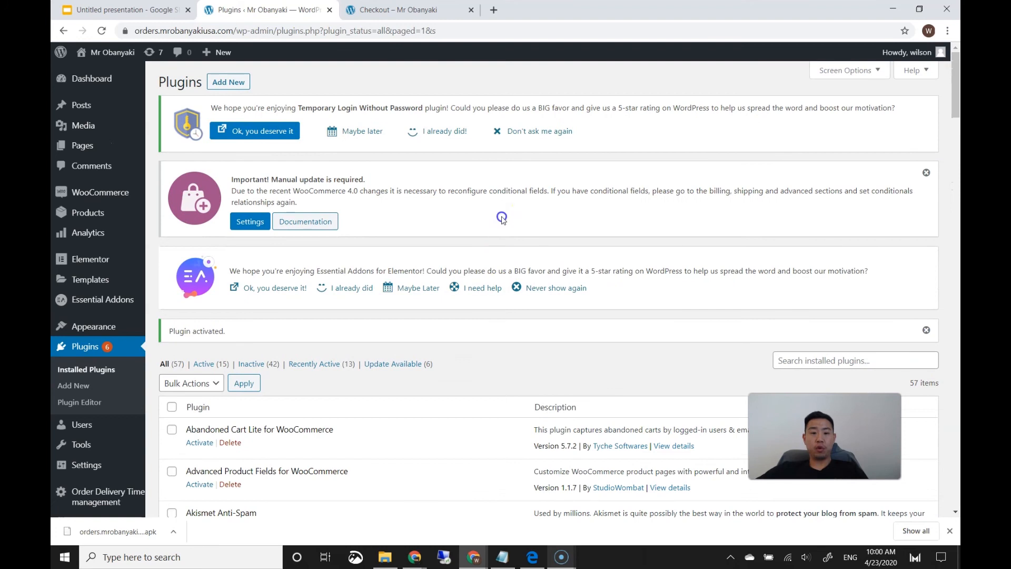